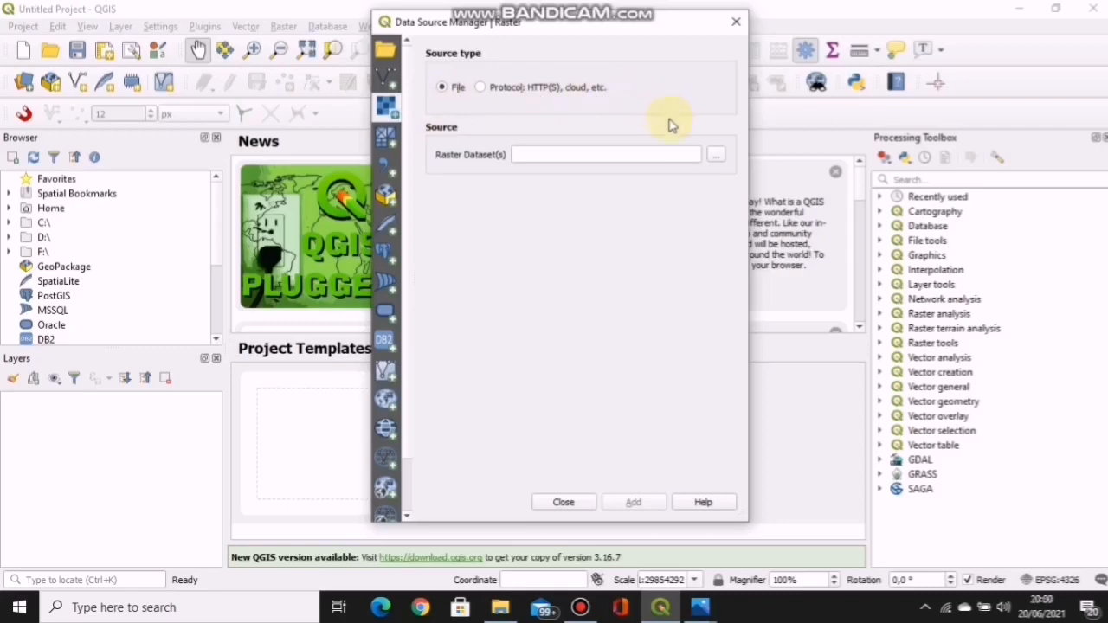
- Add the raster srtm_58_14.tif from the D:\UAS SIG NUU folder to the project
click(716, 158)
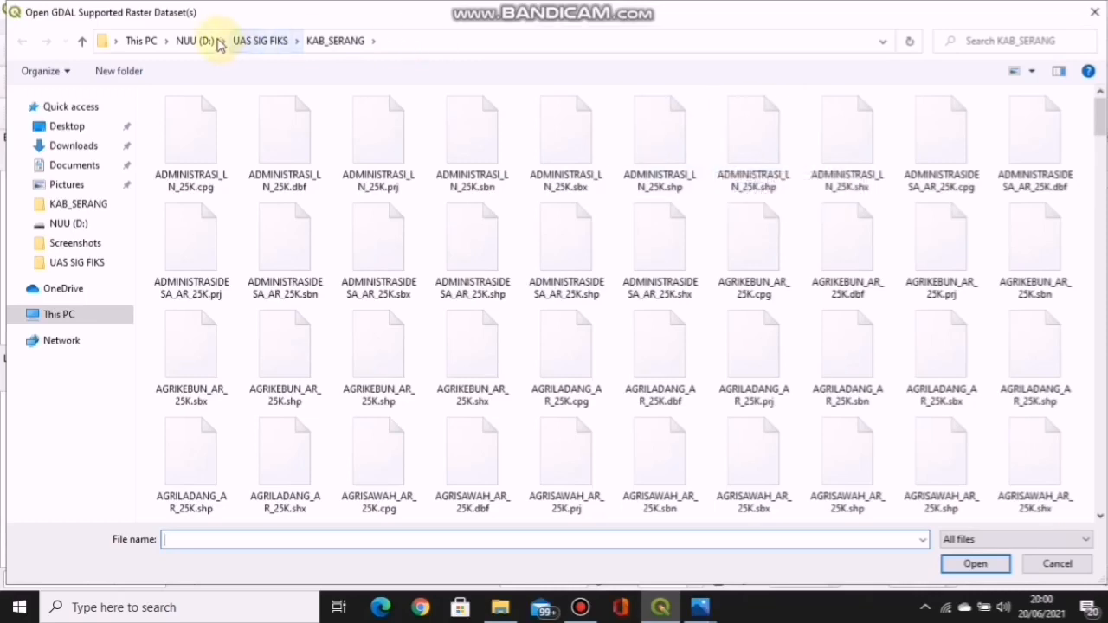
click(257, 41)
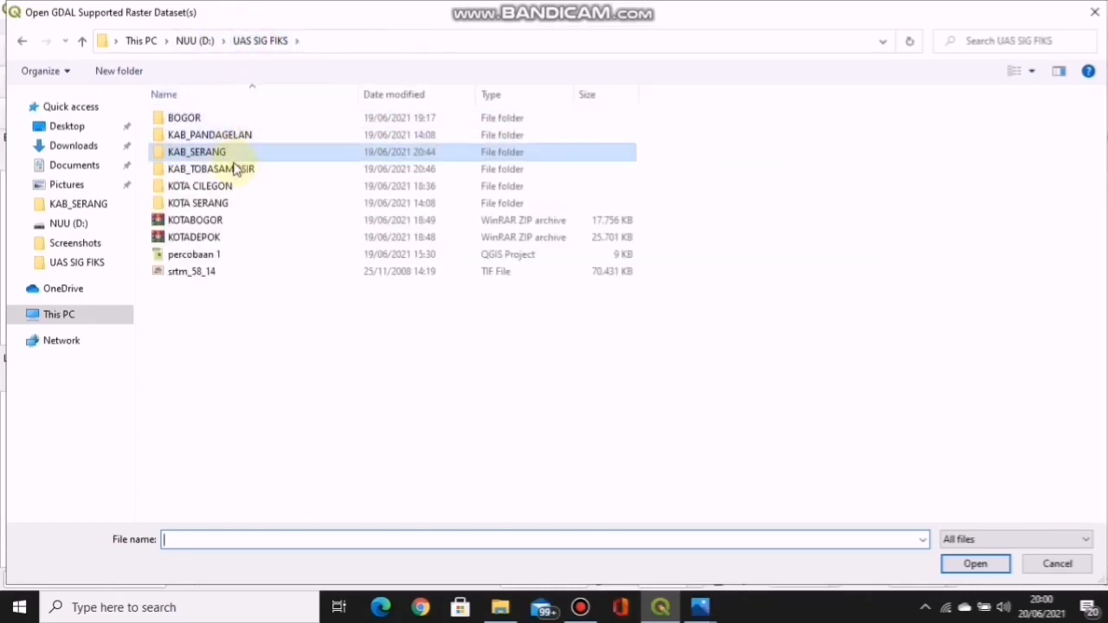
click(201, 41)
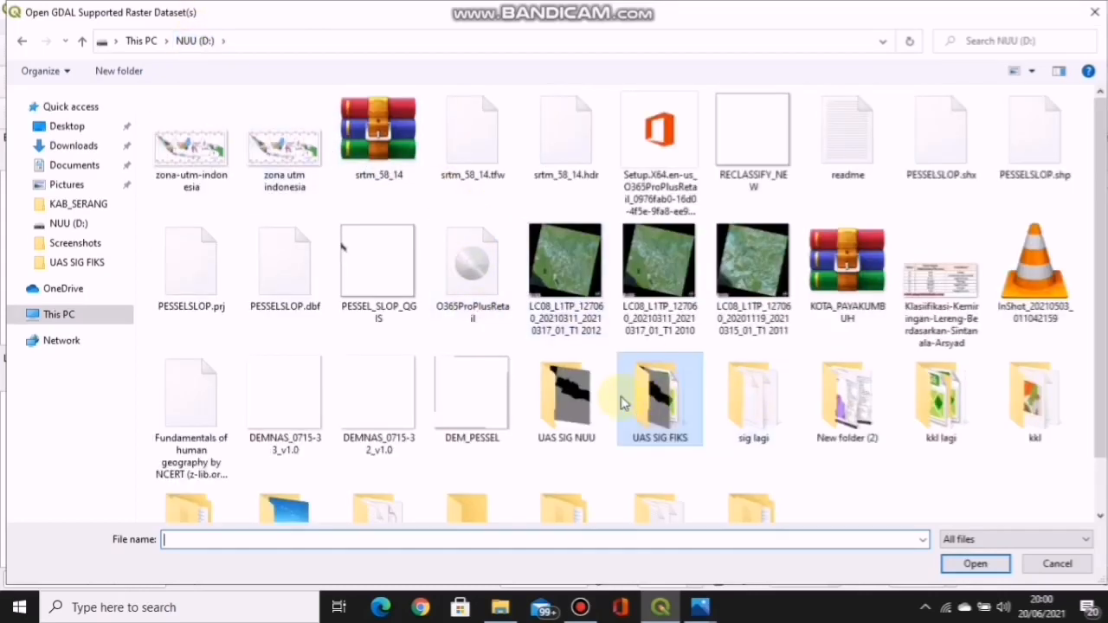
double_click(568, 402)
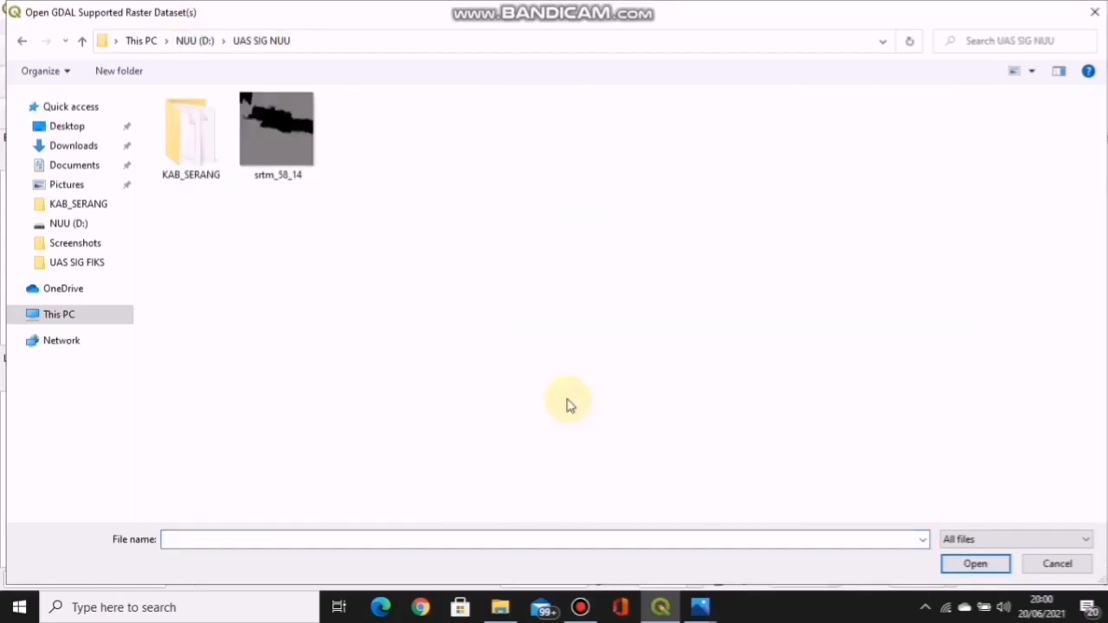
click(269, 134)
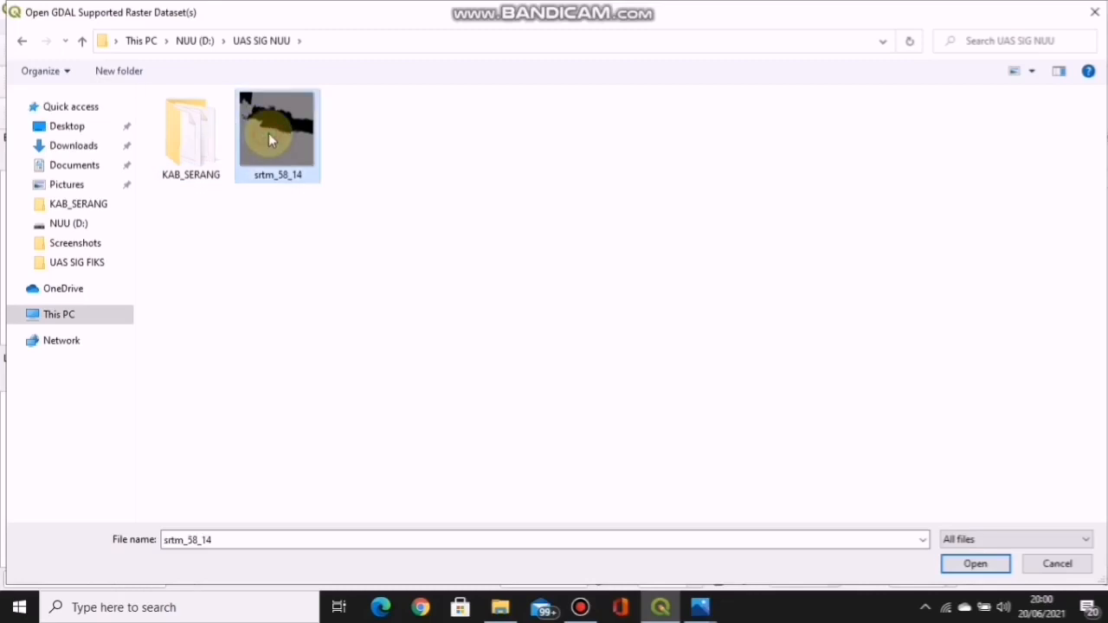
click(974, 564)
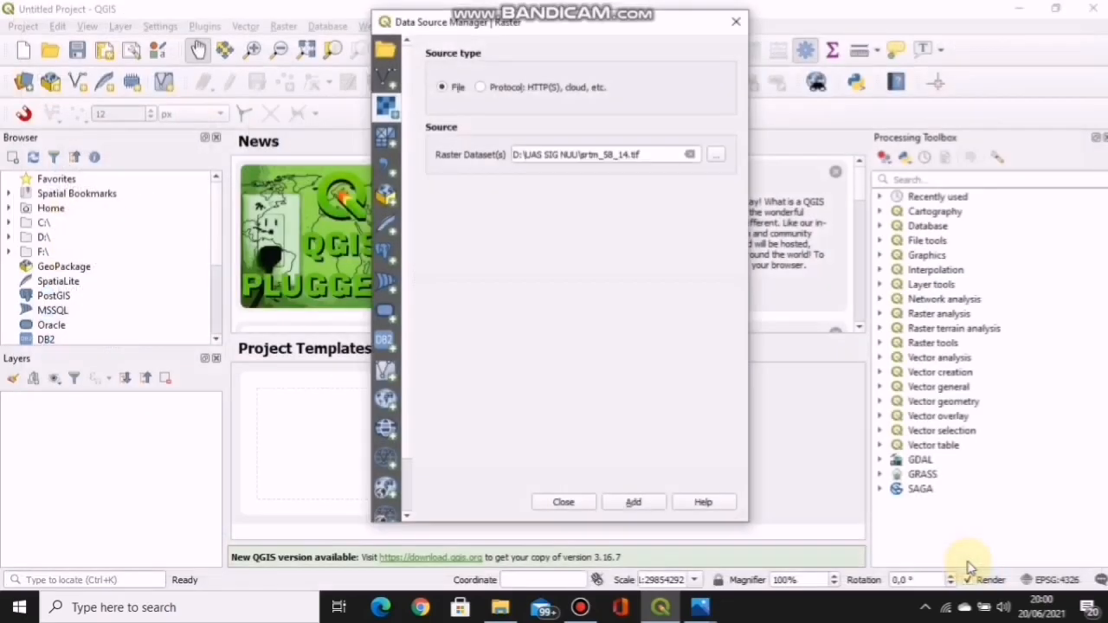
click(631, 506)
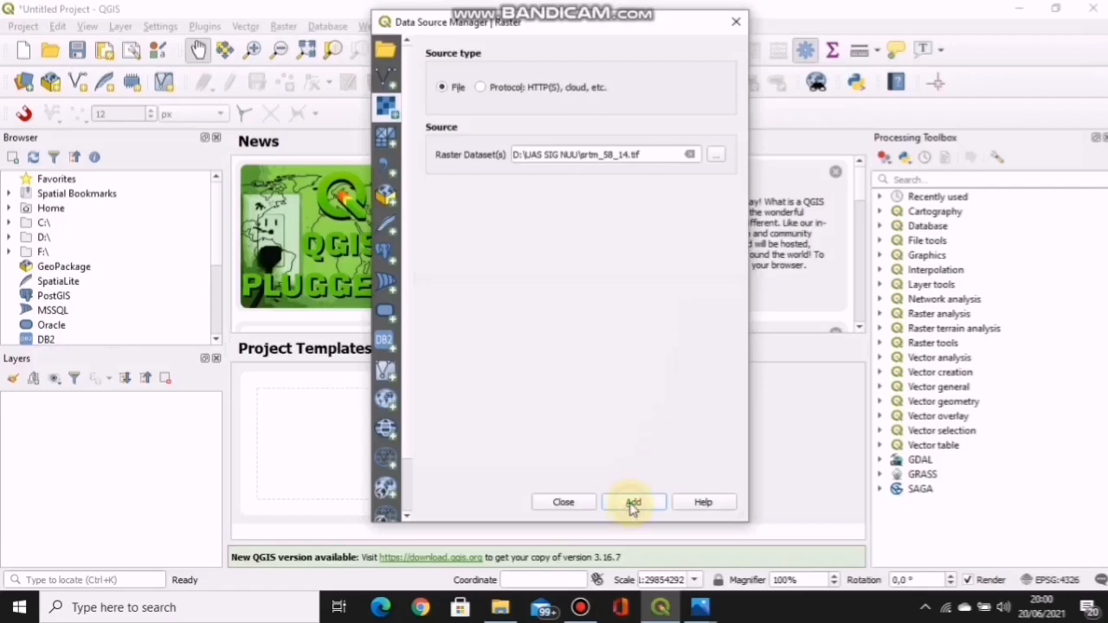
click(564, 504)
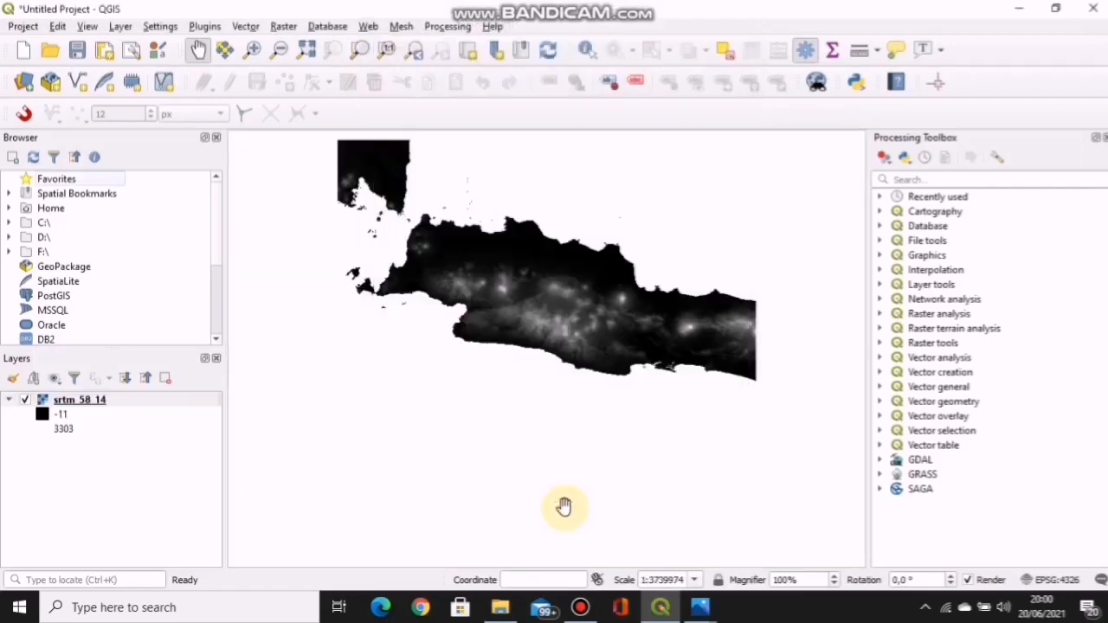
- Check the coordinate reference system of the srtm_58_14 layer in its properties
right_click(134, 403)
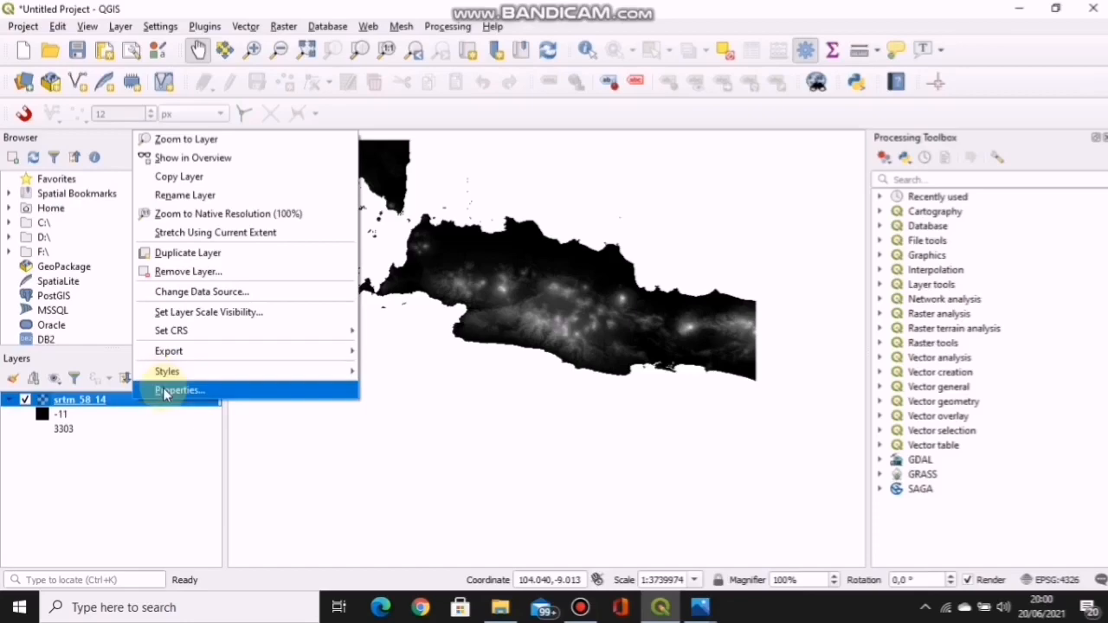
click(164, 392)
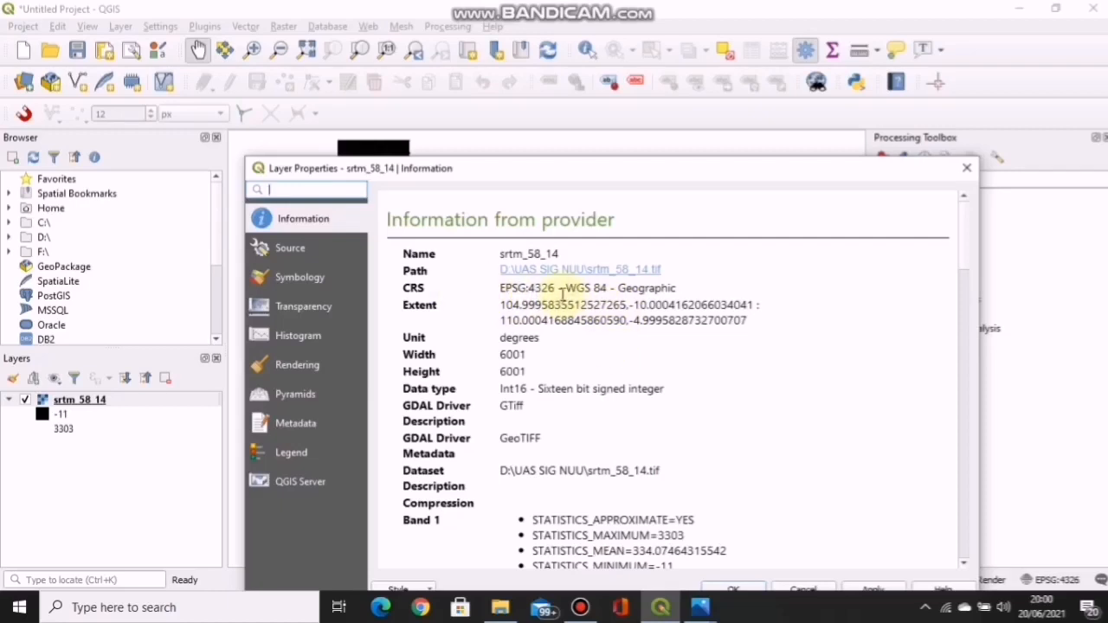
click(967, 167)
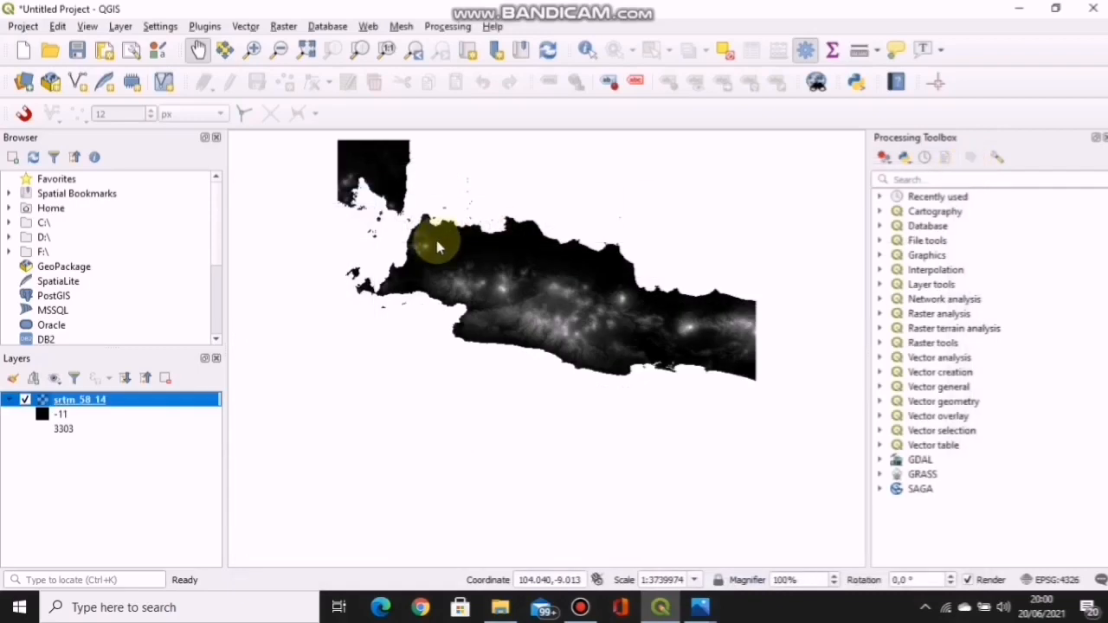
- Add the vector layer ADMINISTRASI_LN_25K.shp from the KAB_SERANG folder inside UAS SIG NUU
click(121, 26)
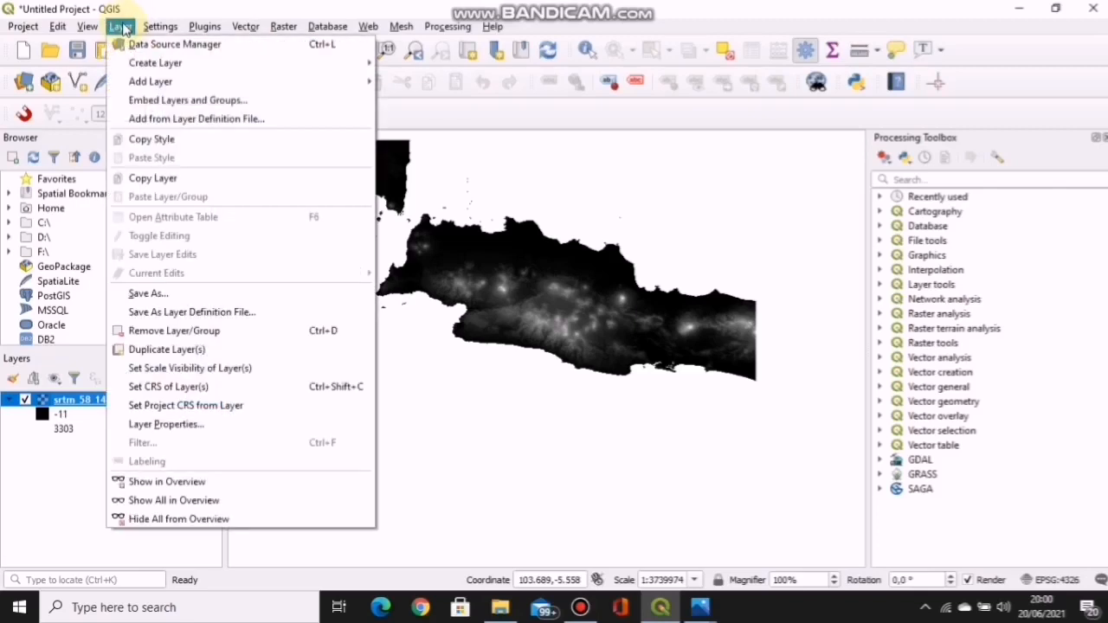
mouse_move(149, 80)
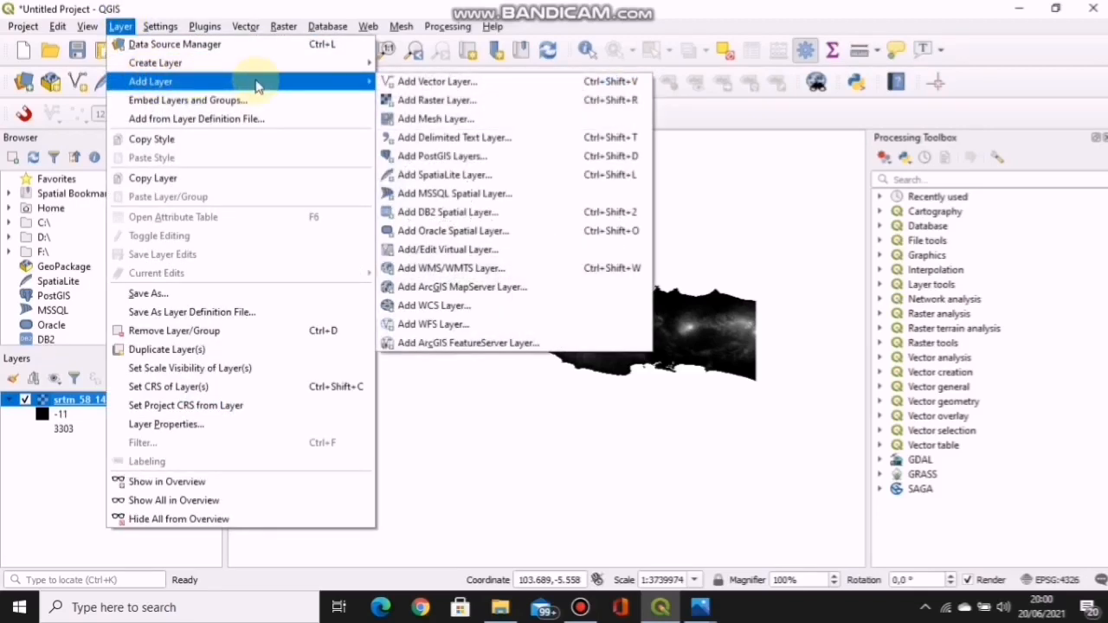
click(418, 85)
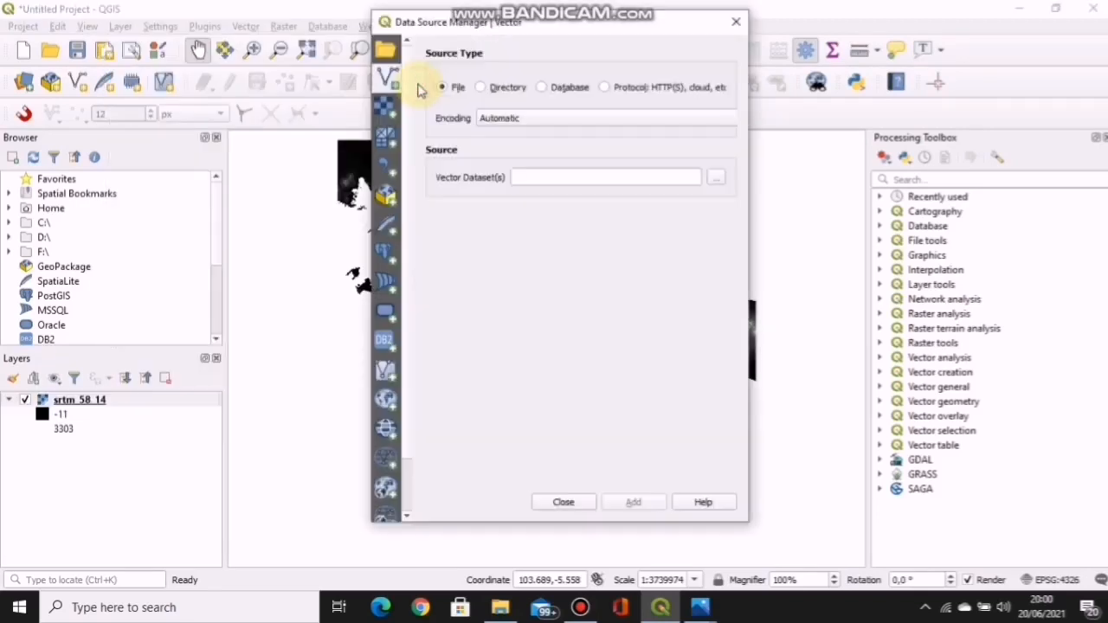
click(717, 179)
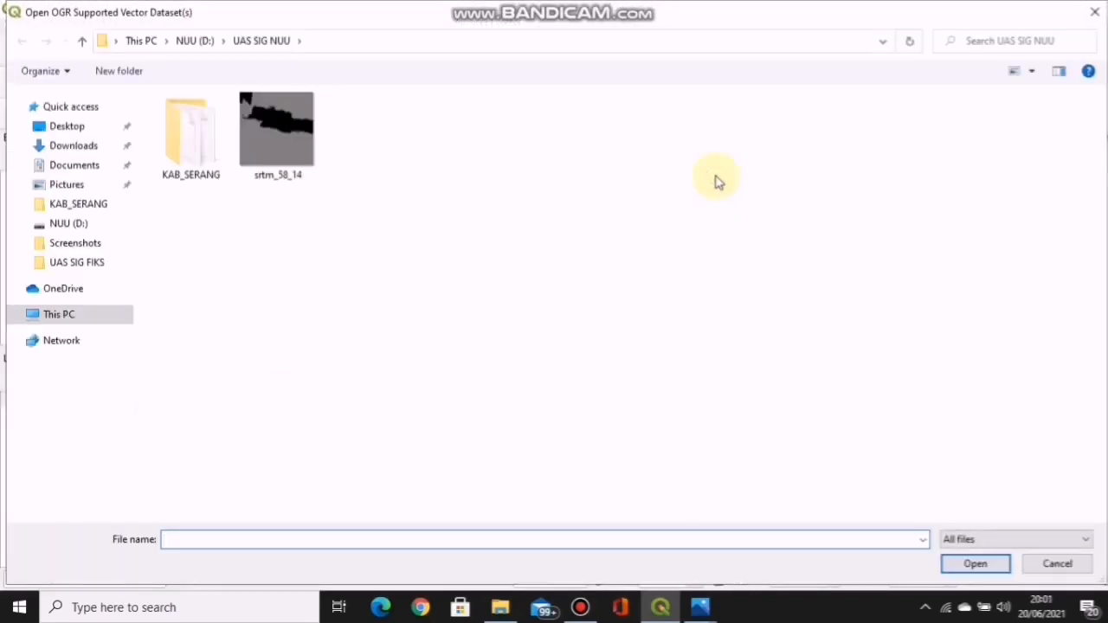
double_click(188, 157)
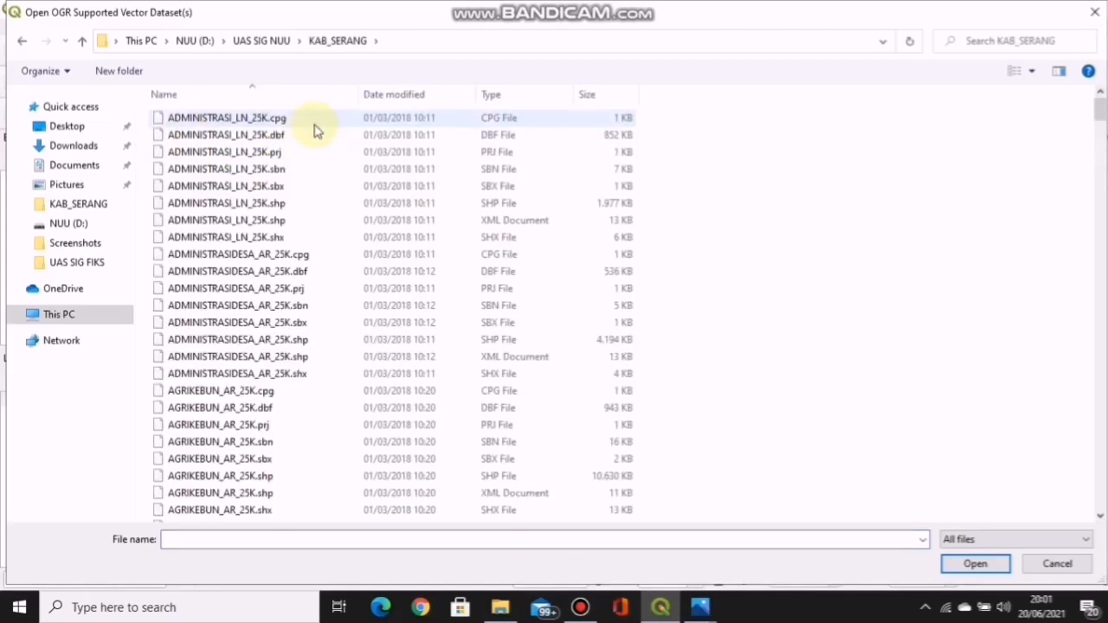
click(277, 204)
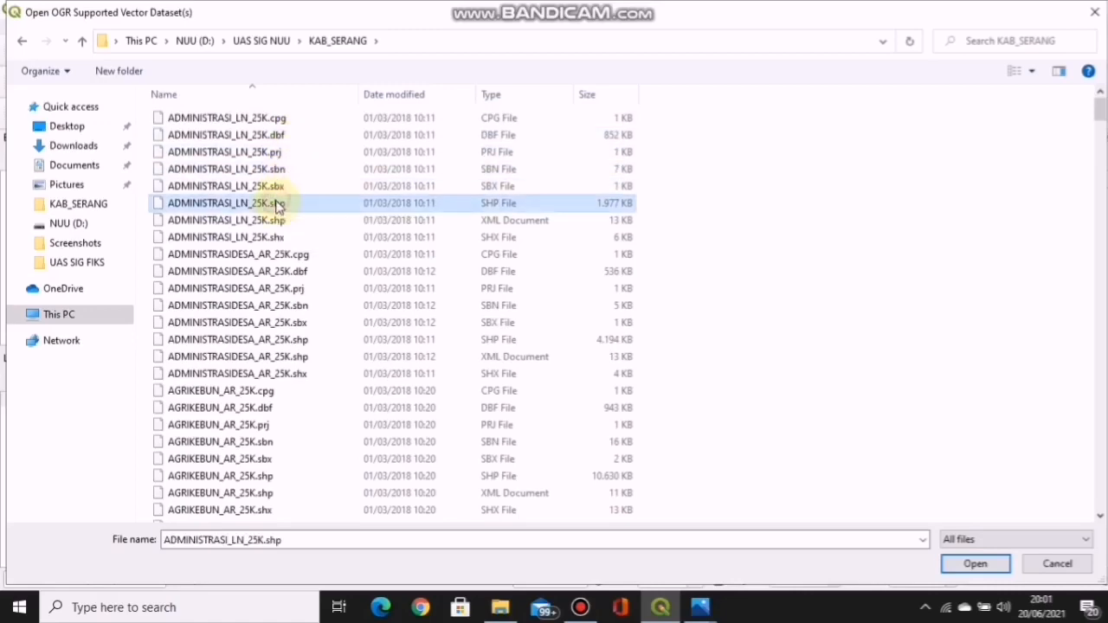
click(976, 564)
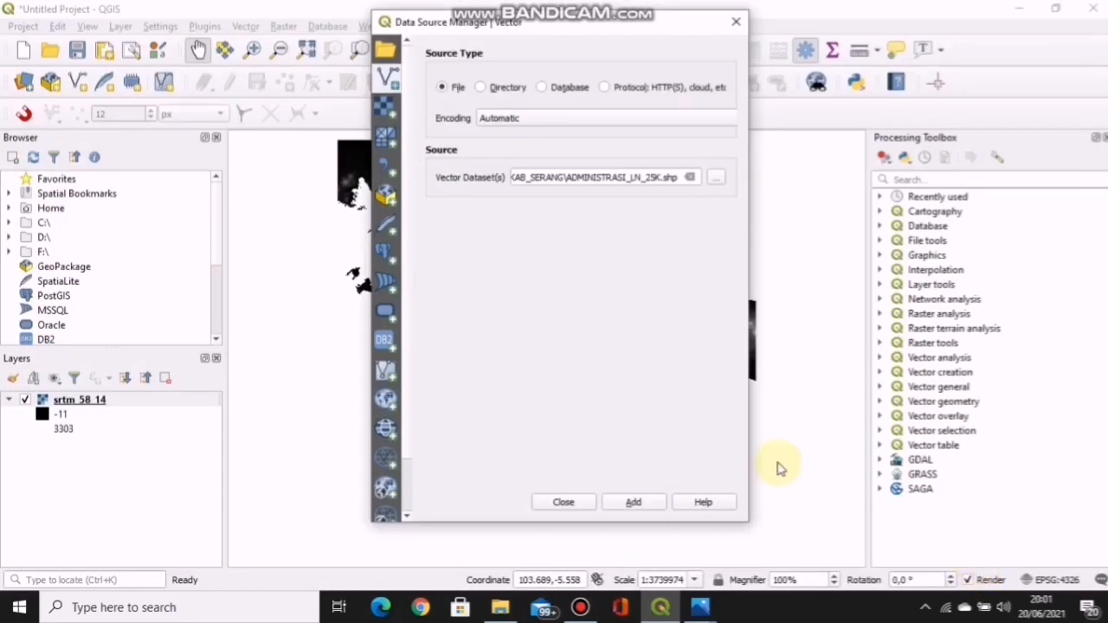
click(638, 504)
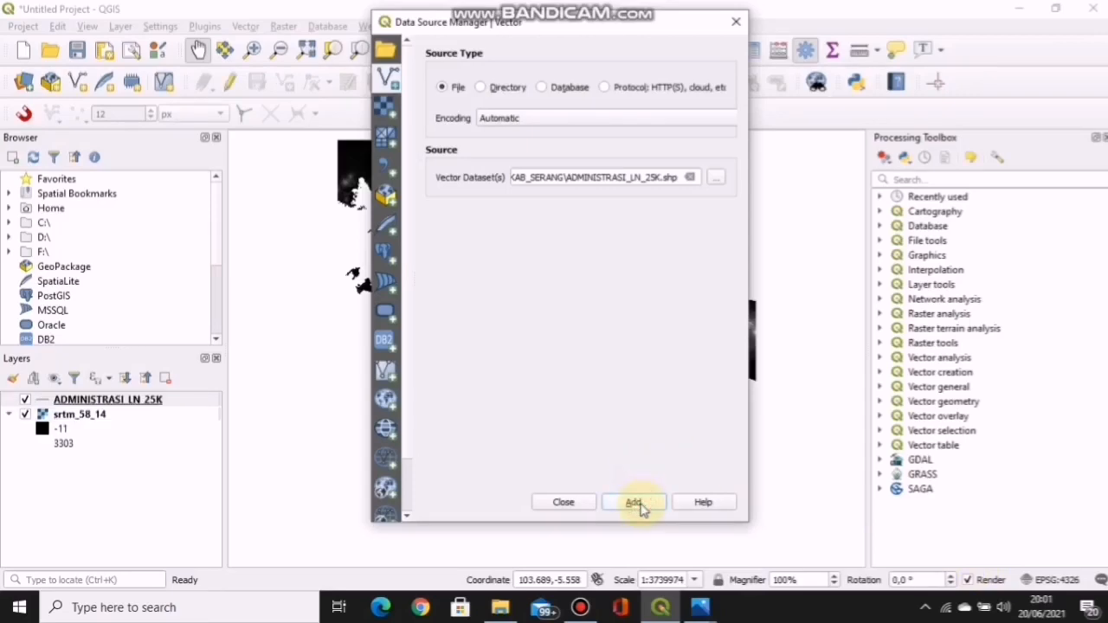
click(564, 503)
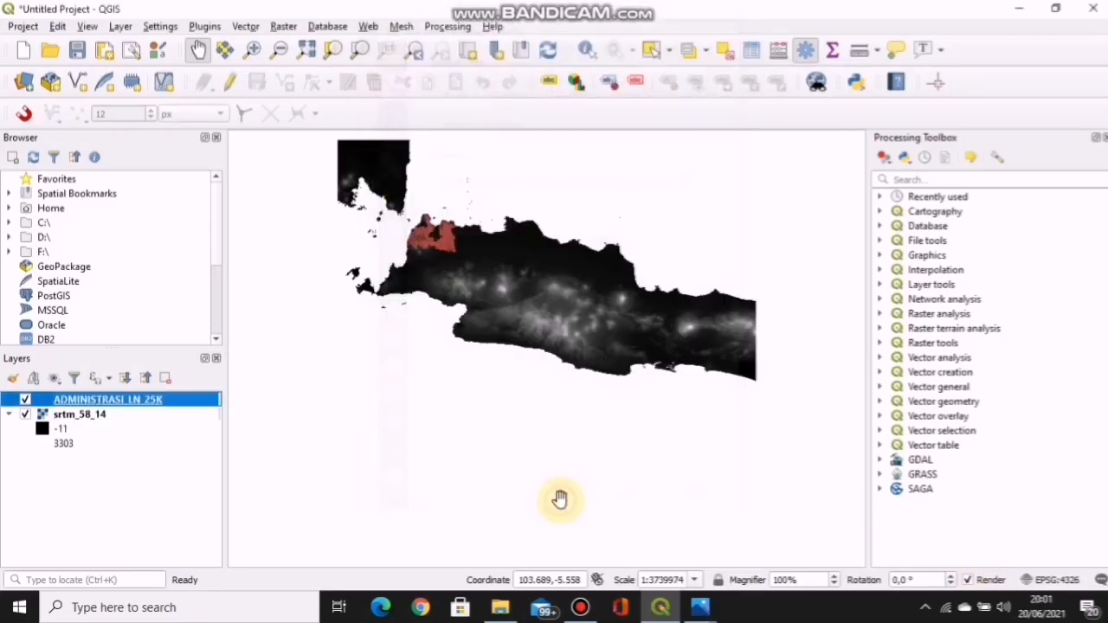
- Add the village polygon layer ADMINISTRASIDESA_AR_25K.shp from the KAB_SERANG folder to the map
scroll(430, 226, up, 2)
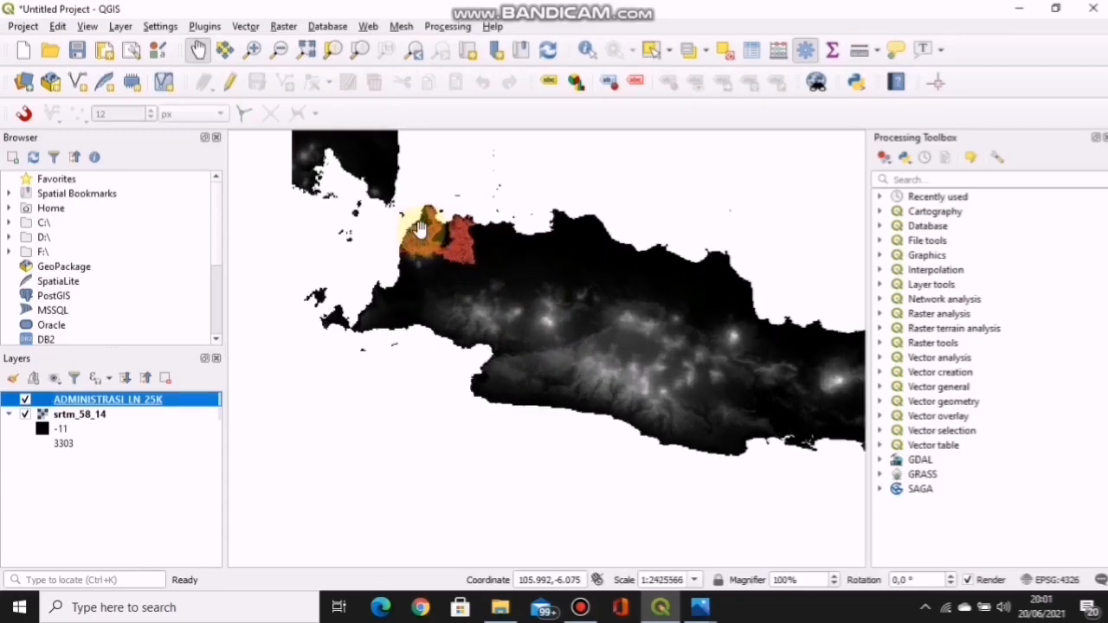
scroll(436, 219, up, 5)
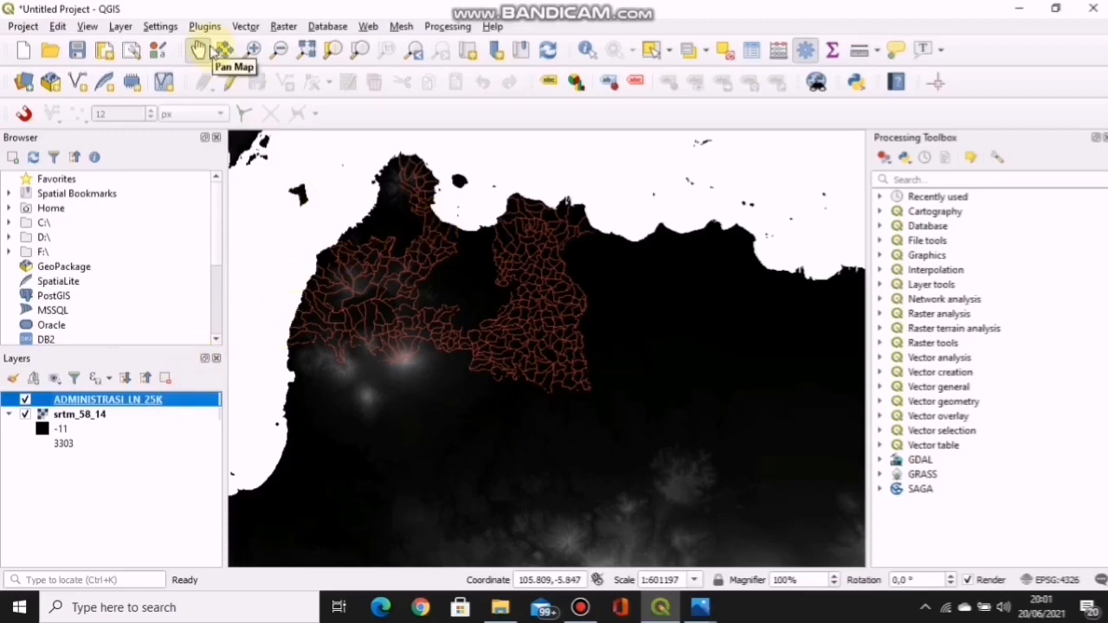
click(120, 26)
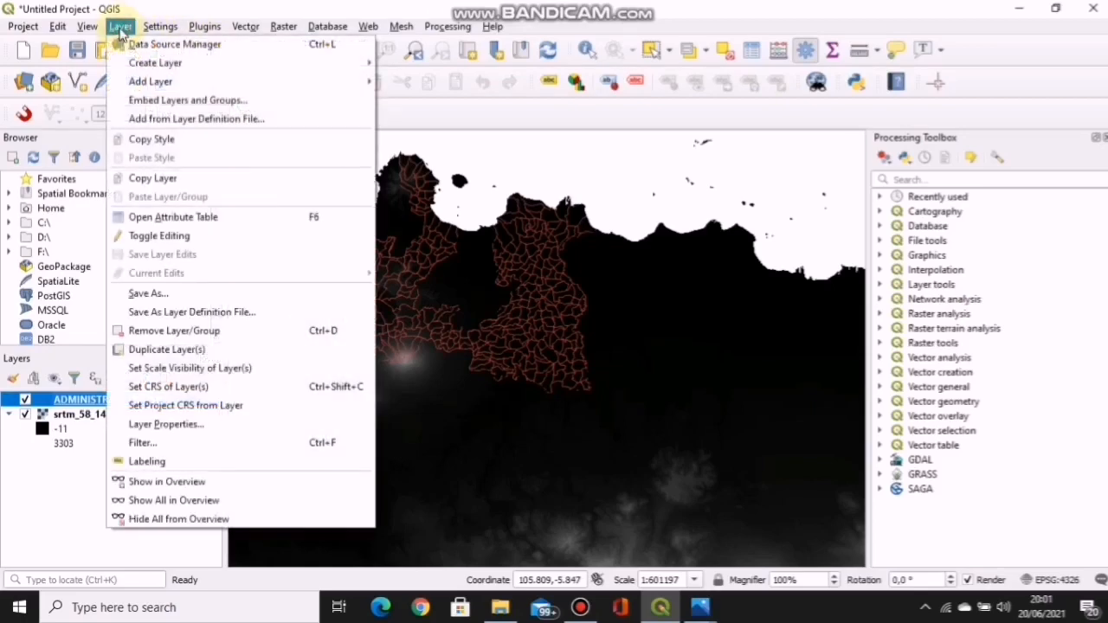
mouse_move(165, 81)
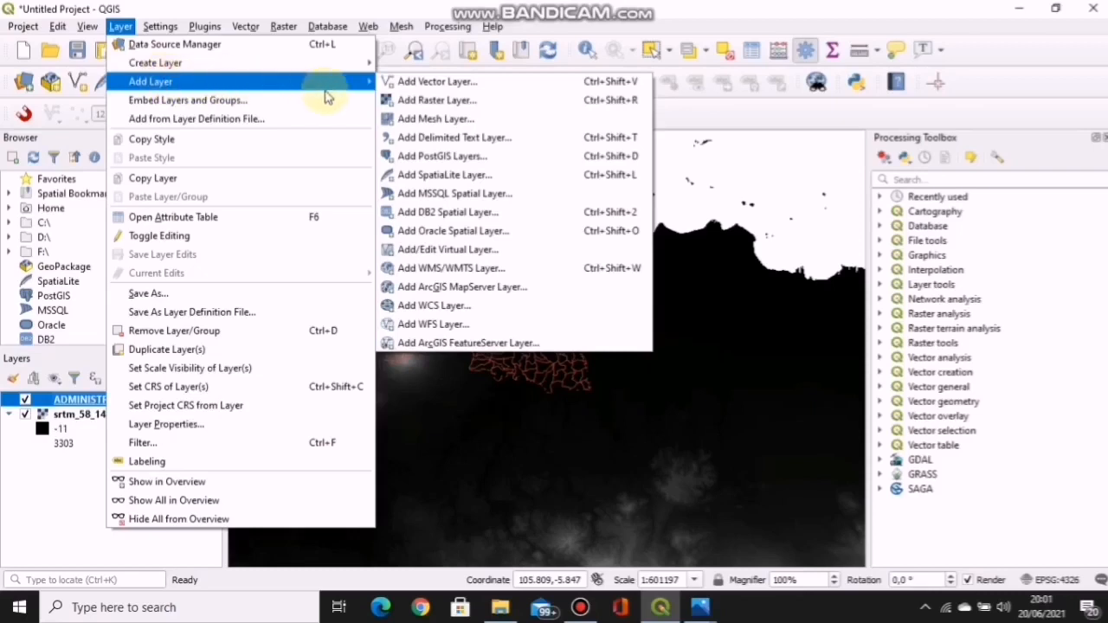
click(416, 84)
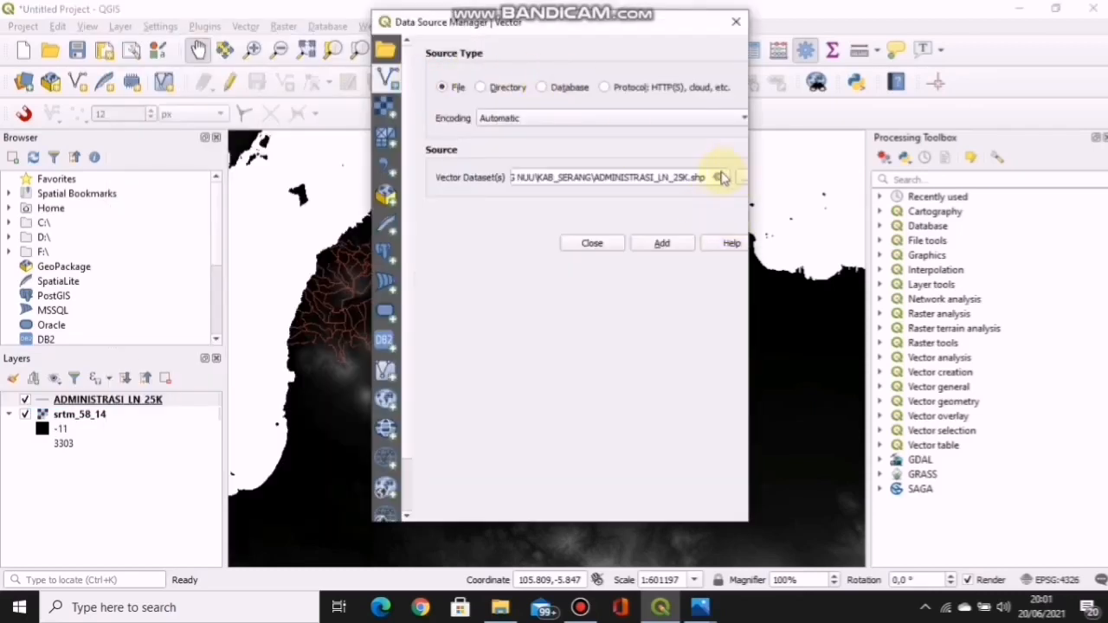
click(720, 176)
click(741, 178)
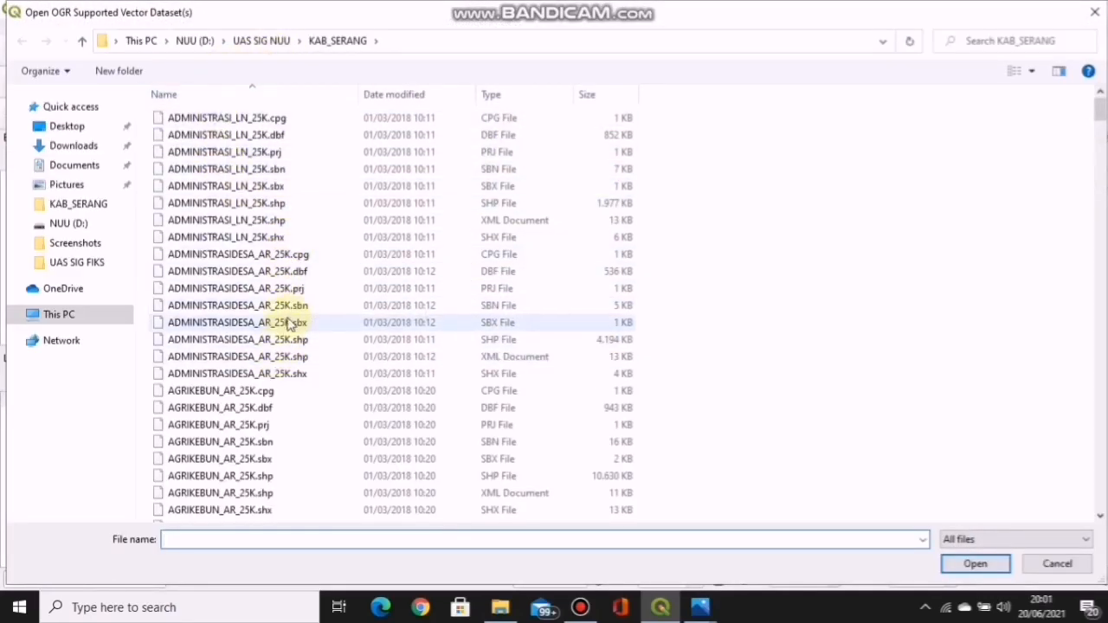
click(289, 340)
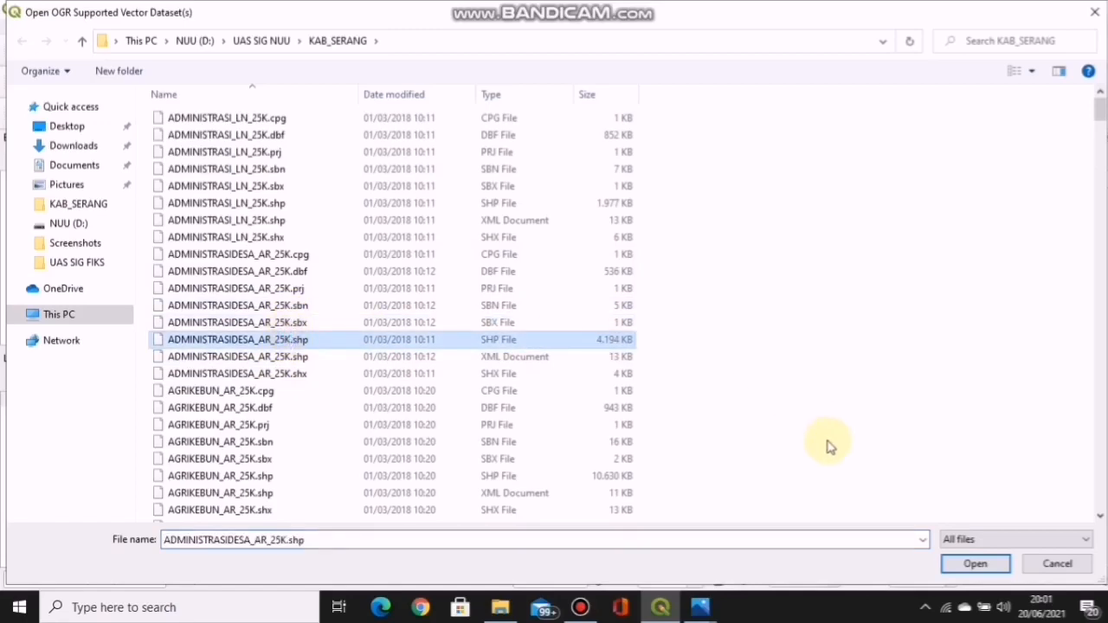
click(970, 571)
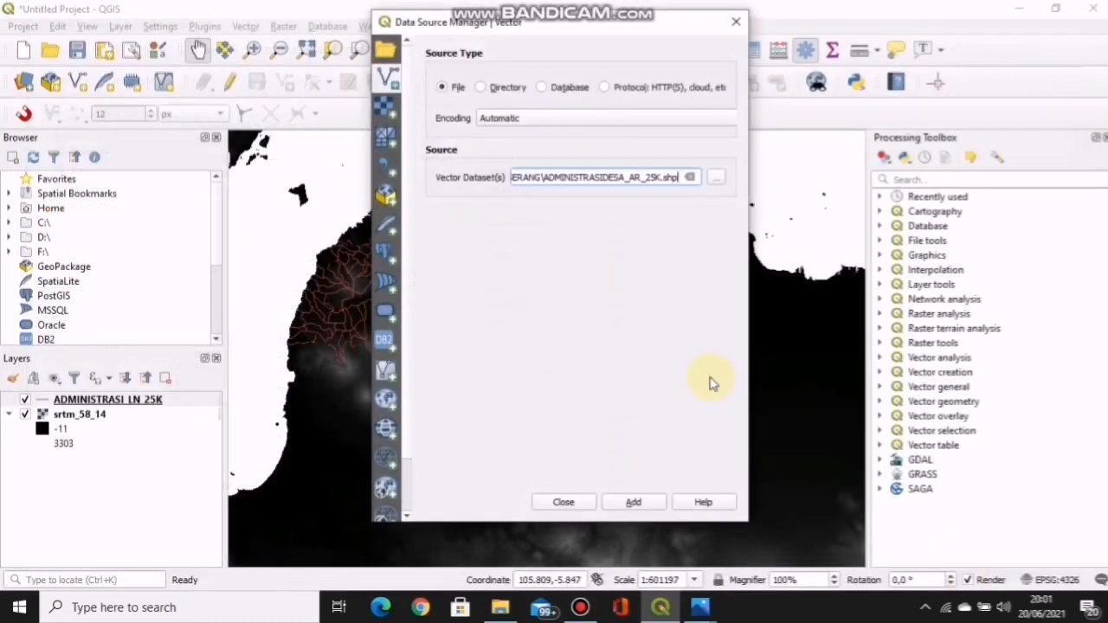
click(631, 507)
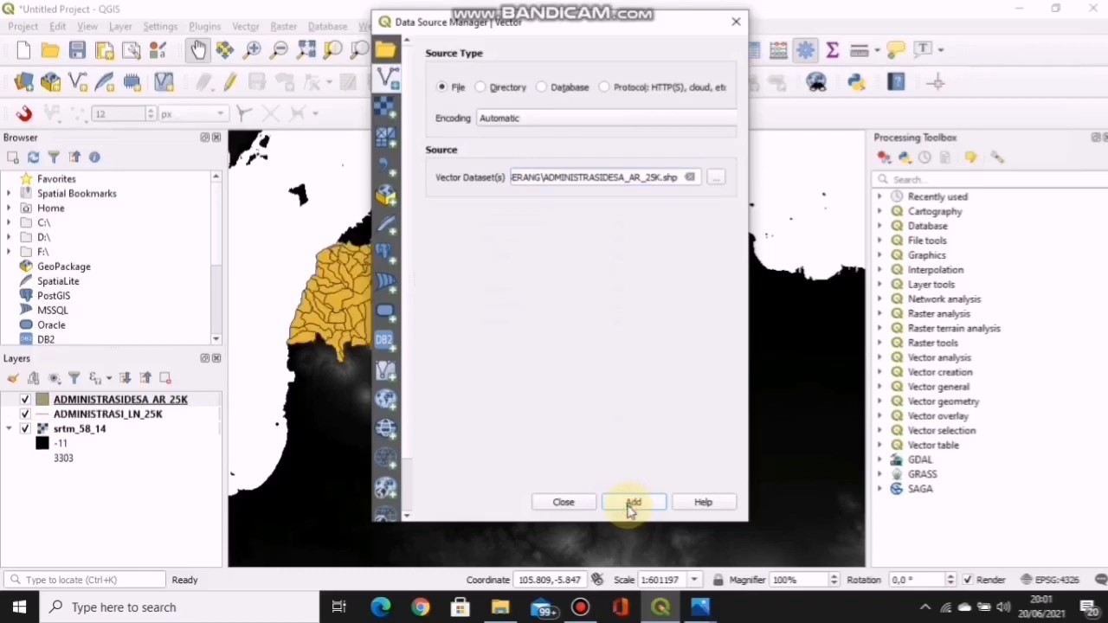
click(563, 504)
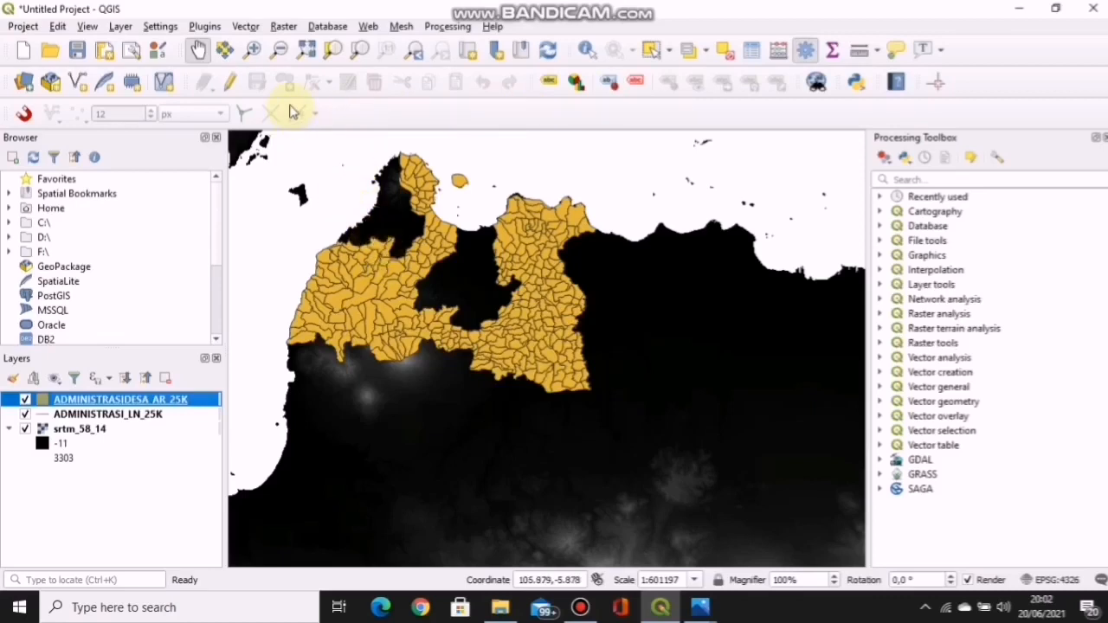
- Set up Clip Raster by Mask Layer with srtm_58_14 as input, ADMINISTRASIDESA_AR_25K as mask, and the project CRS EPSG:4326 as source CRS
click(283, 27)
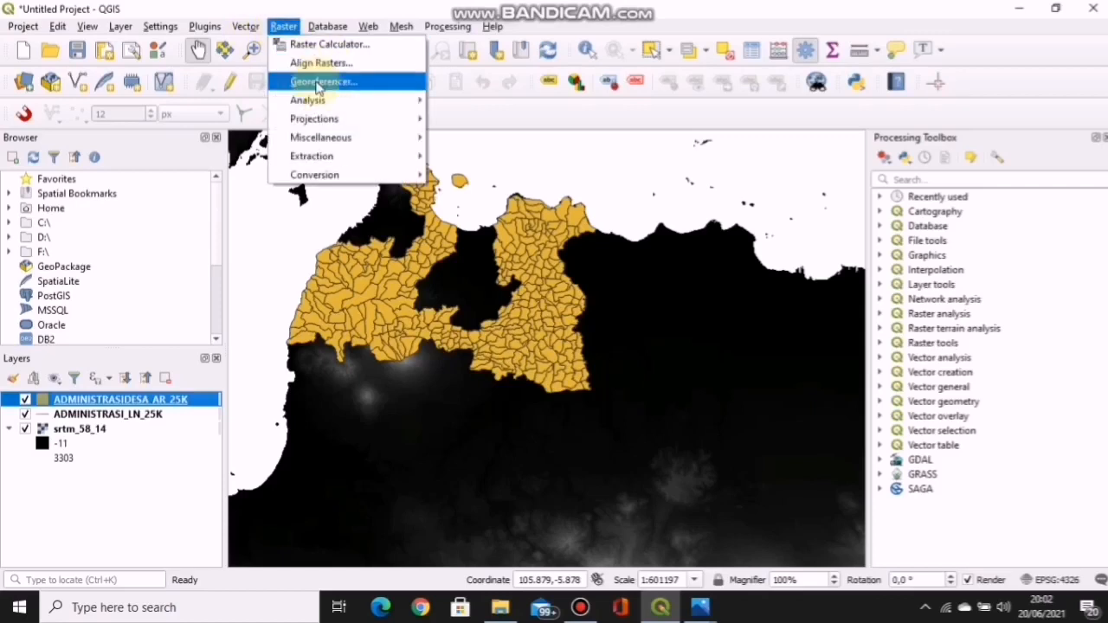
mouse_move(320, 156)
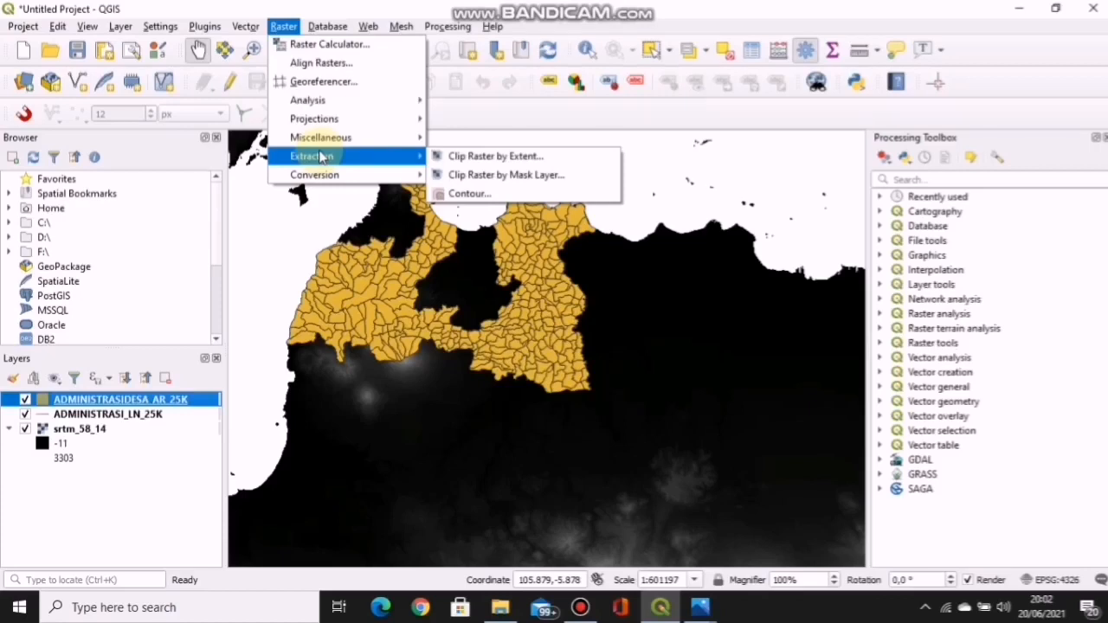
click(487, 179)
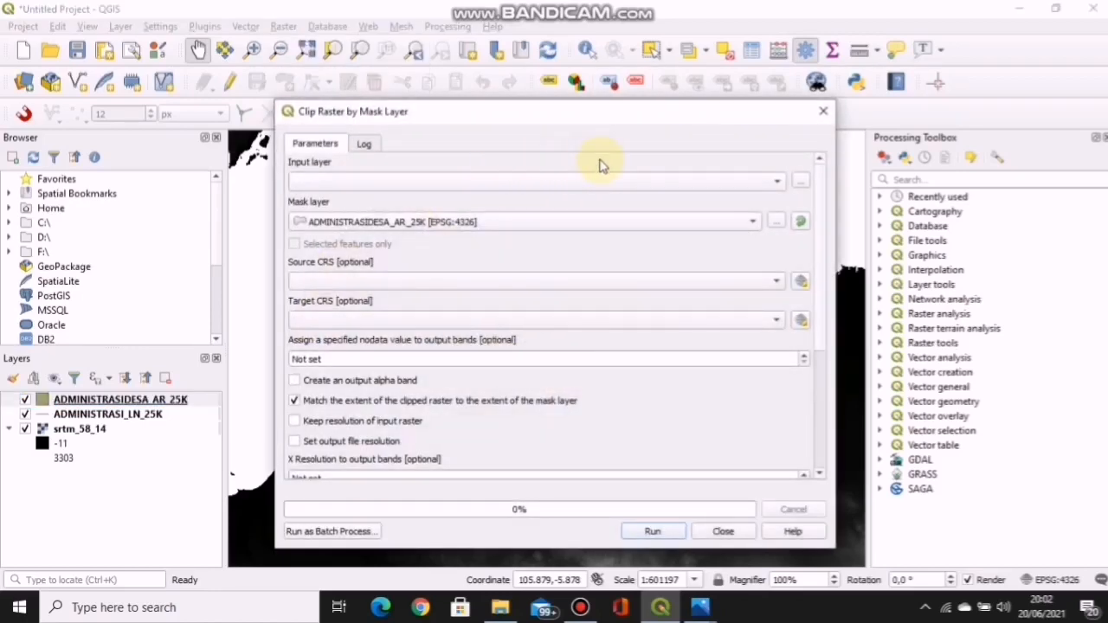
click(725, 181)
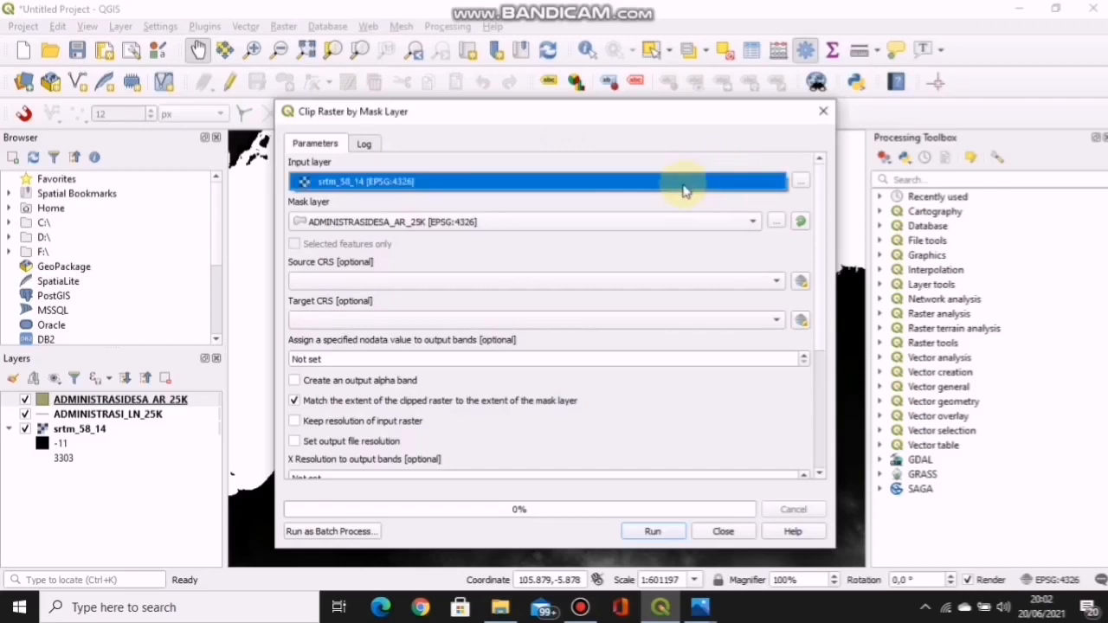
click(684, 186)
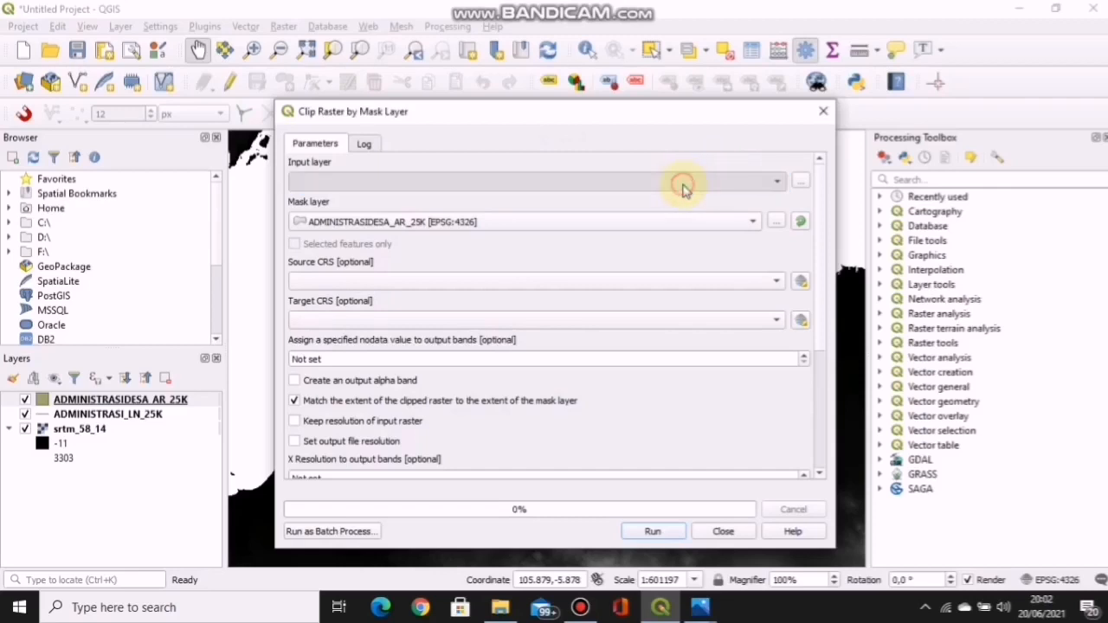
click(618, 227)
click(617, 225)
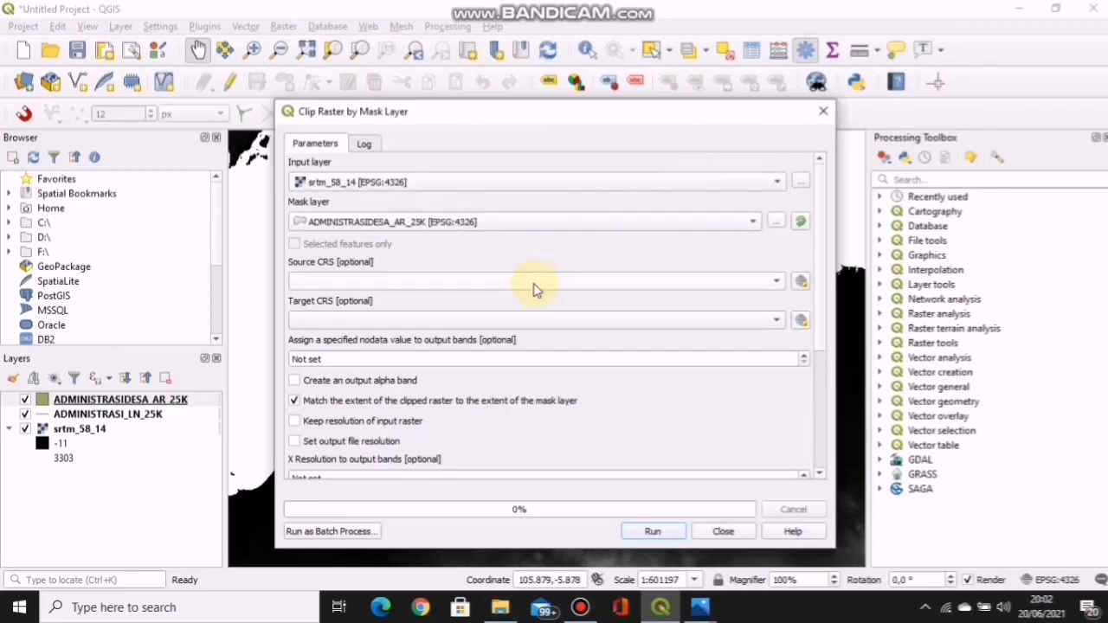
click(629, 281)
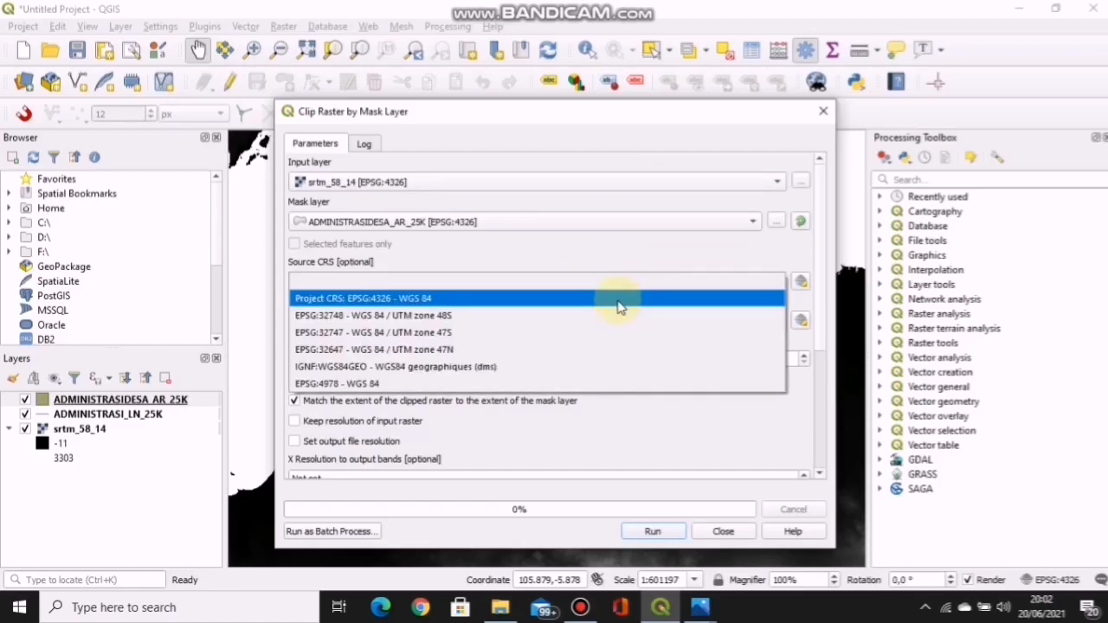
click(620, 299)
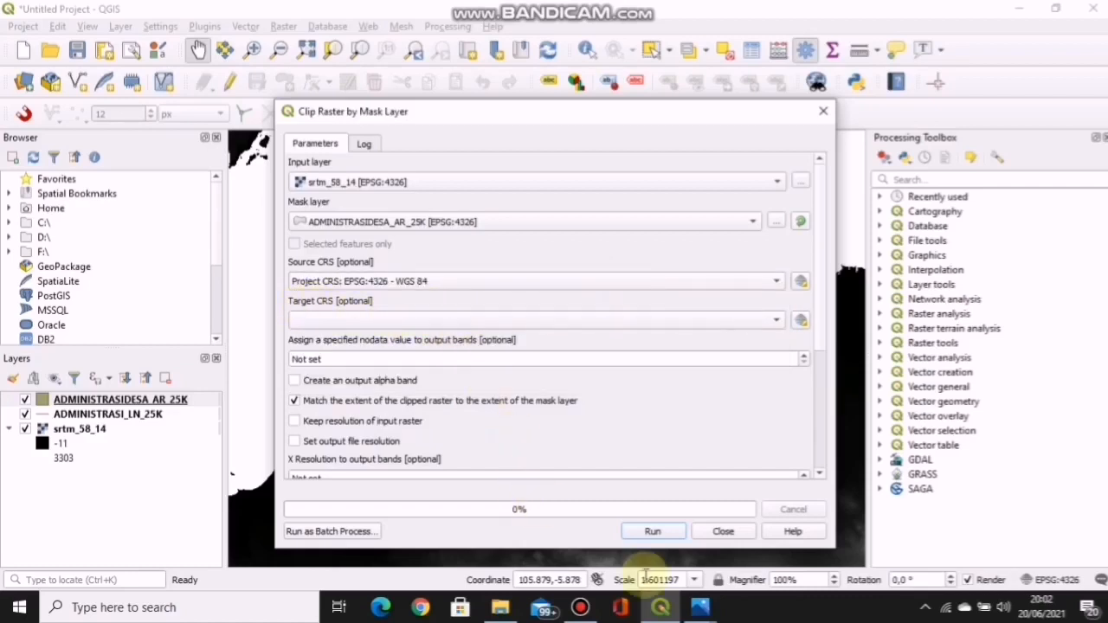
- Switch to Photos and examine the zona utm indonesia.png map for the UTM zone covering the Serang area, then return to QGIS
click(697, 610)
click(612, 511)
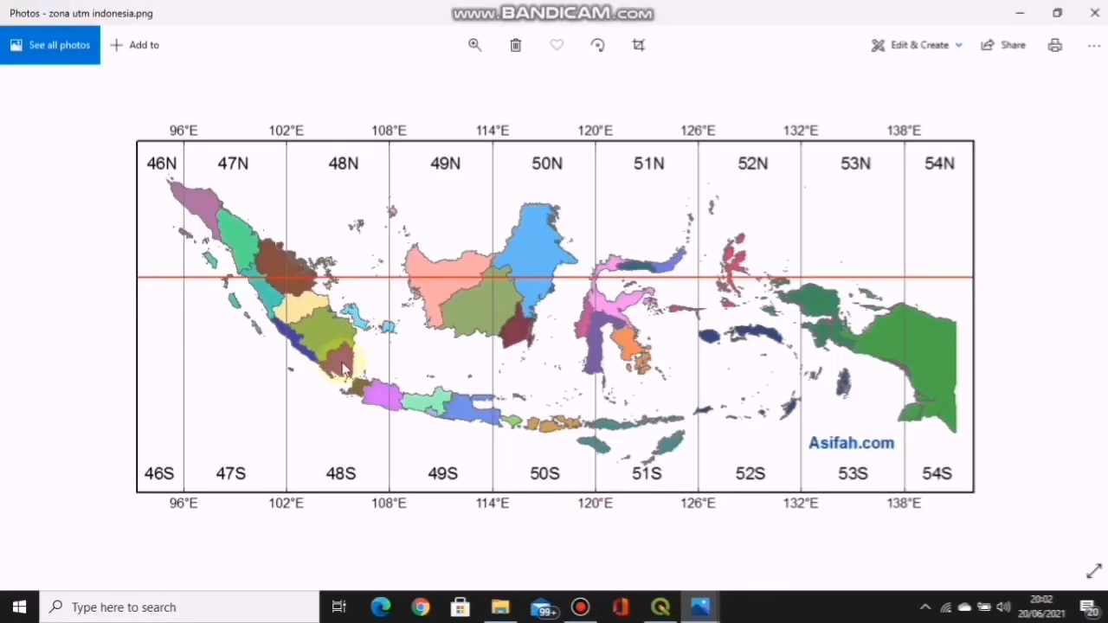
scroll(344, 368, up, 1)
scroll(344, 368, up, 1)
scroll(344, 368, up, 1)
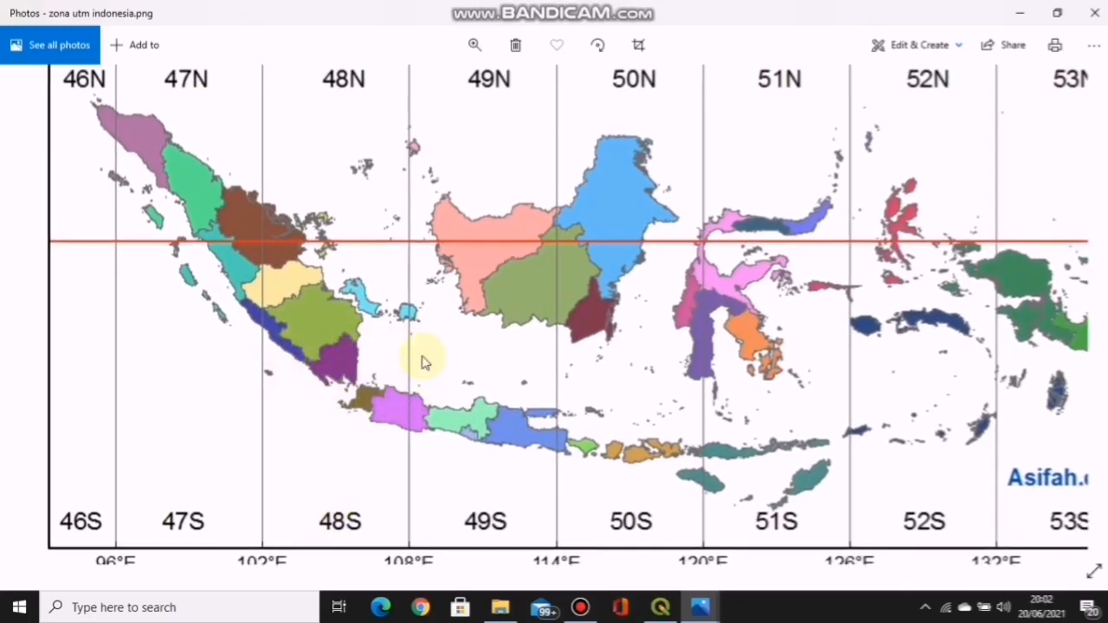
click(1010, 10)
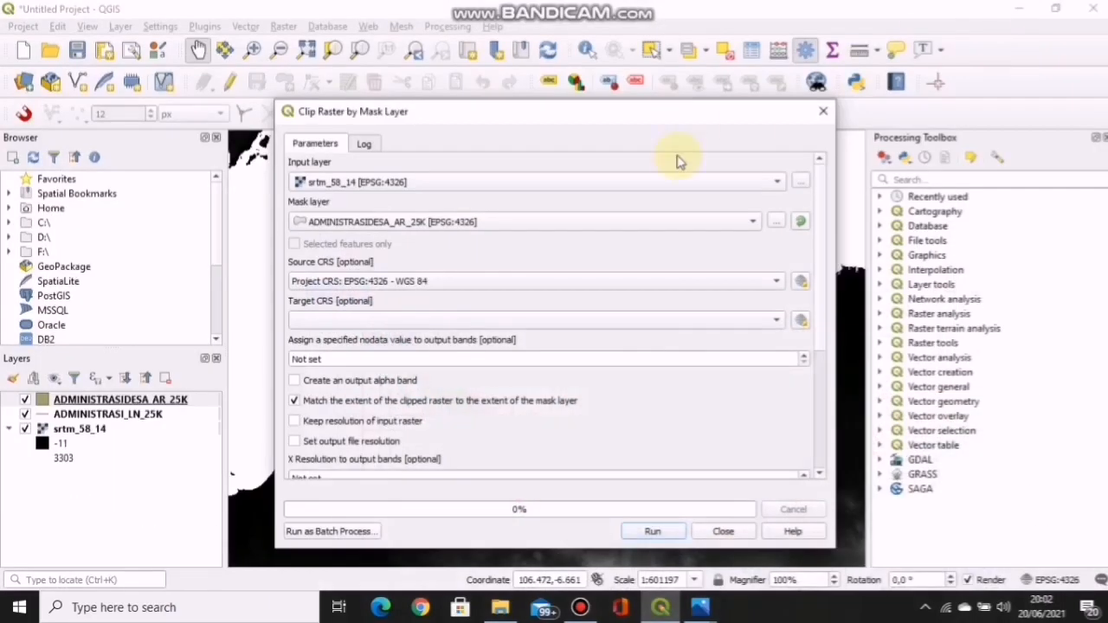
- Set the target CRS of the clip to EPSG:32748 - WGS 84 / UTM zone 48S
click(716, 330)
click(716, 326)
click(707, 322)
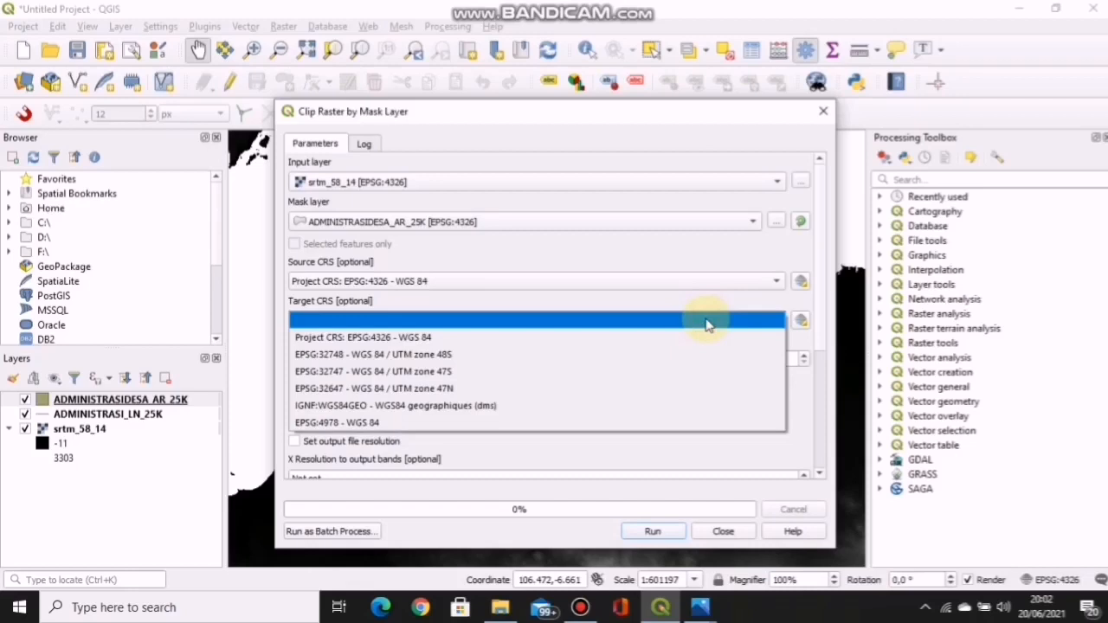
click(667, 356)
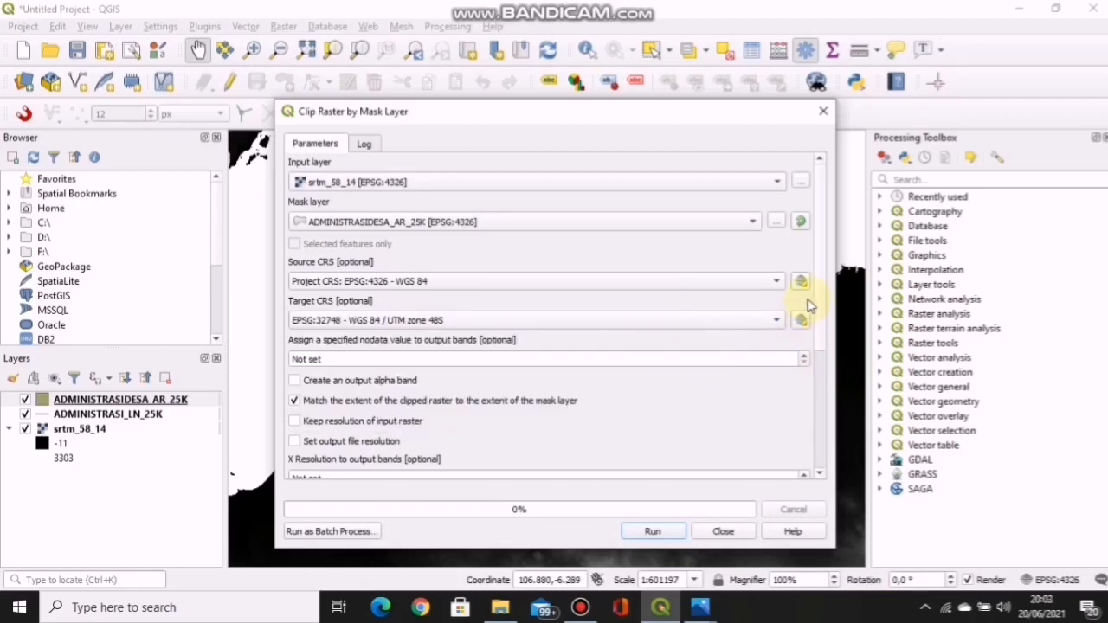
- Set the clipped output to kab_serangg.tif in the D:\UAS SIG NUU folder and run the clip
drag(824, 302, 834, 419)
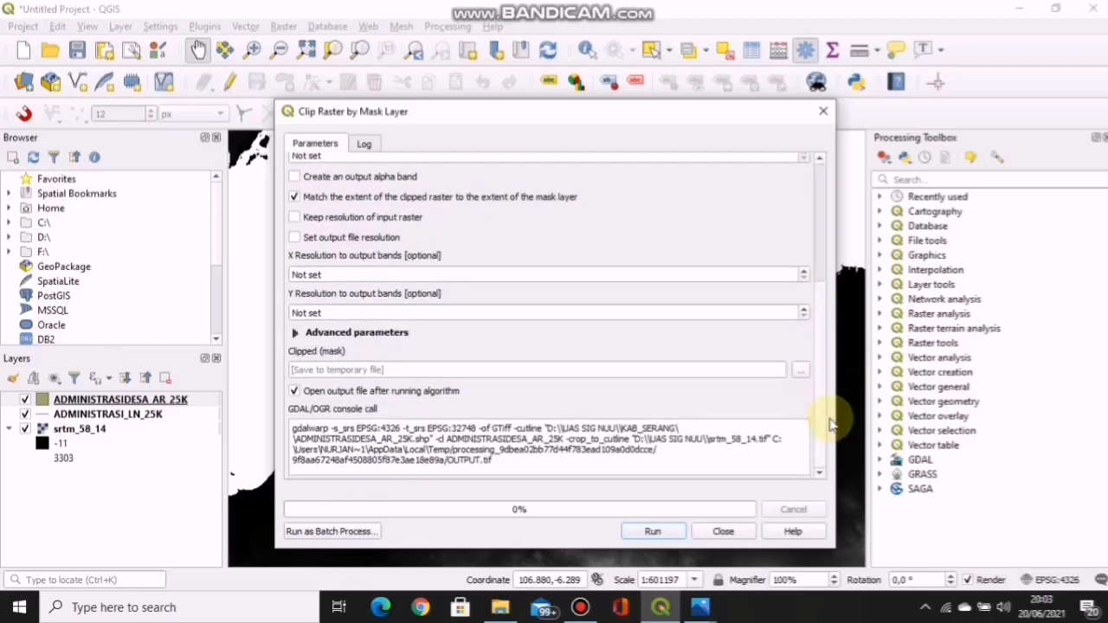
click(798, 372)
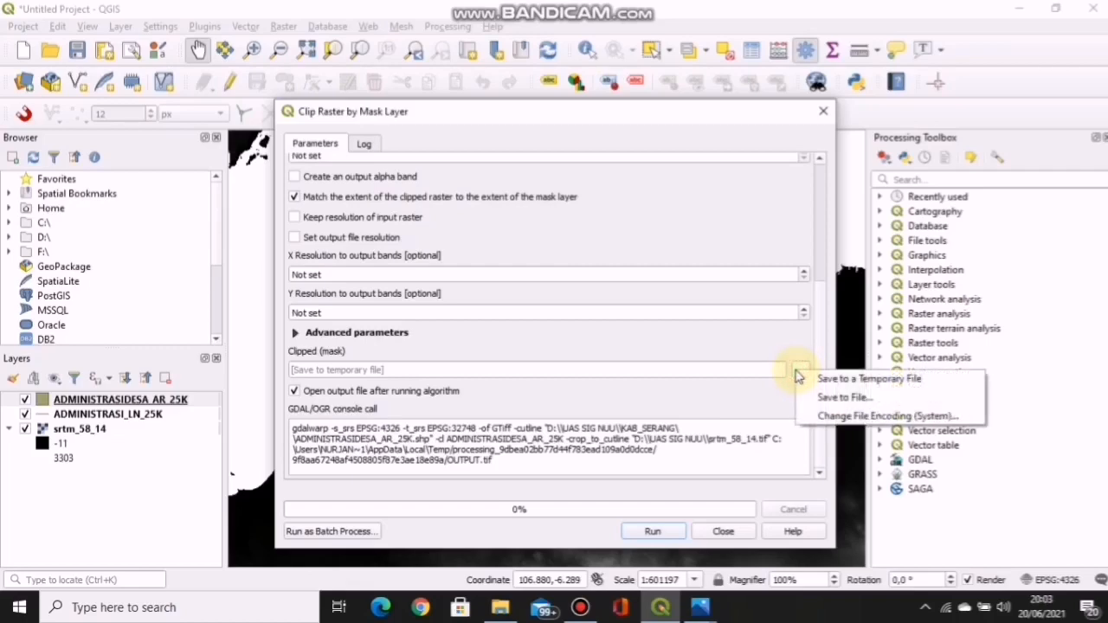
click(840, 399)
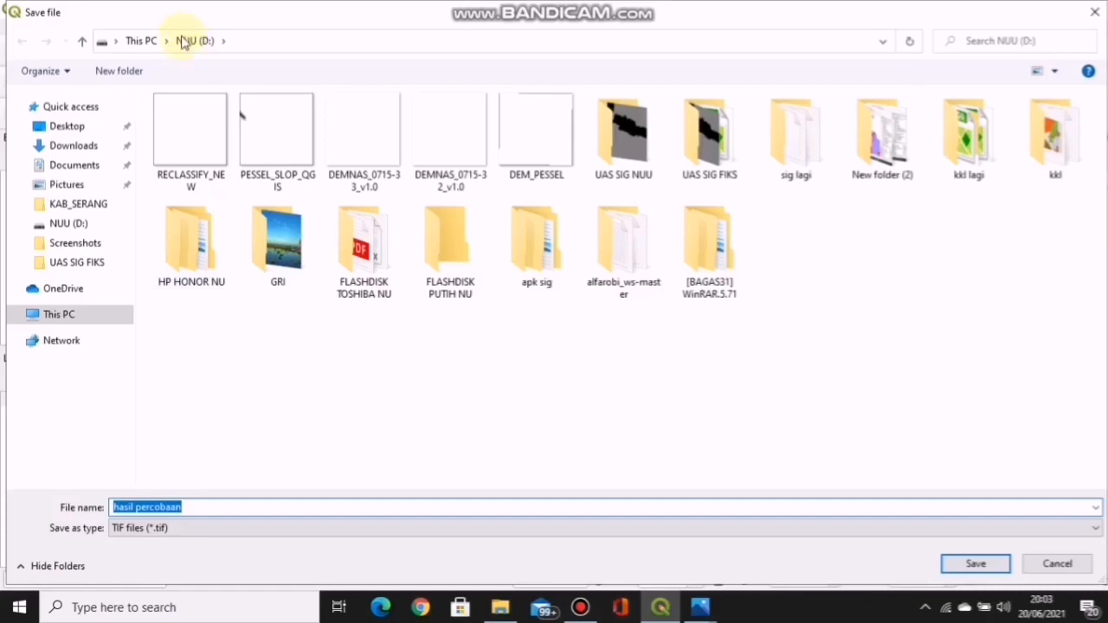
double_click(636, 160)
click(197, 509)
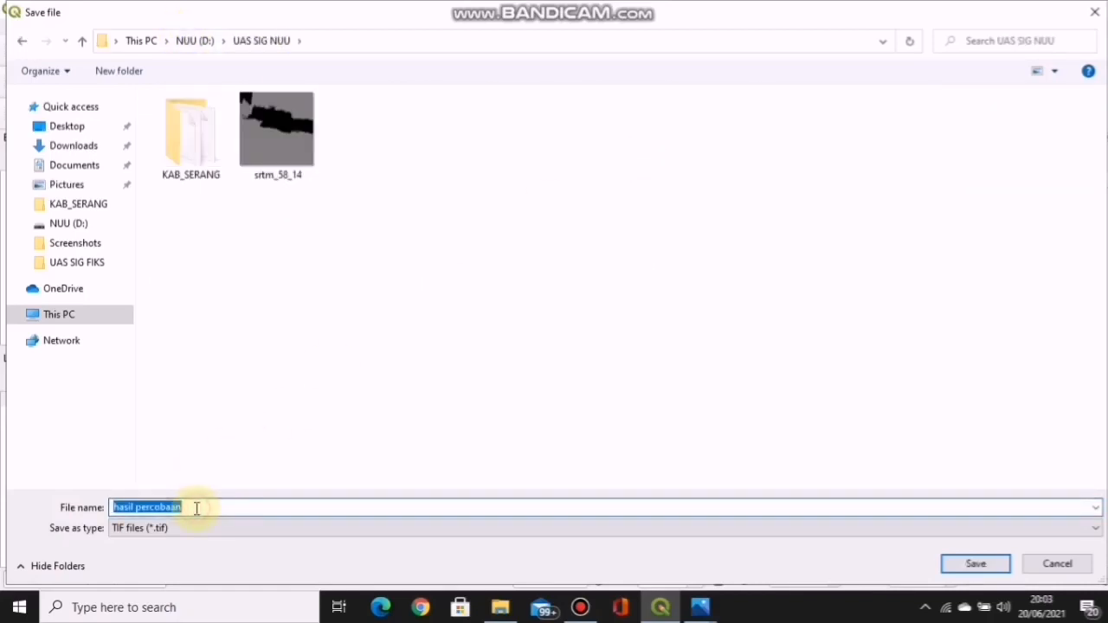
key(BackSpace)
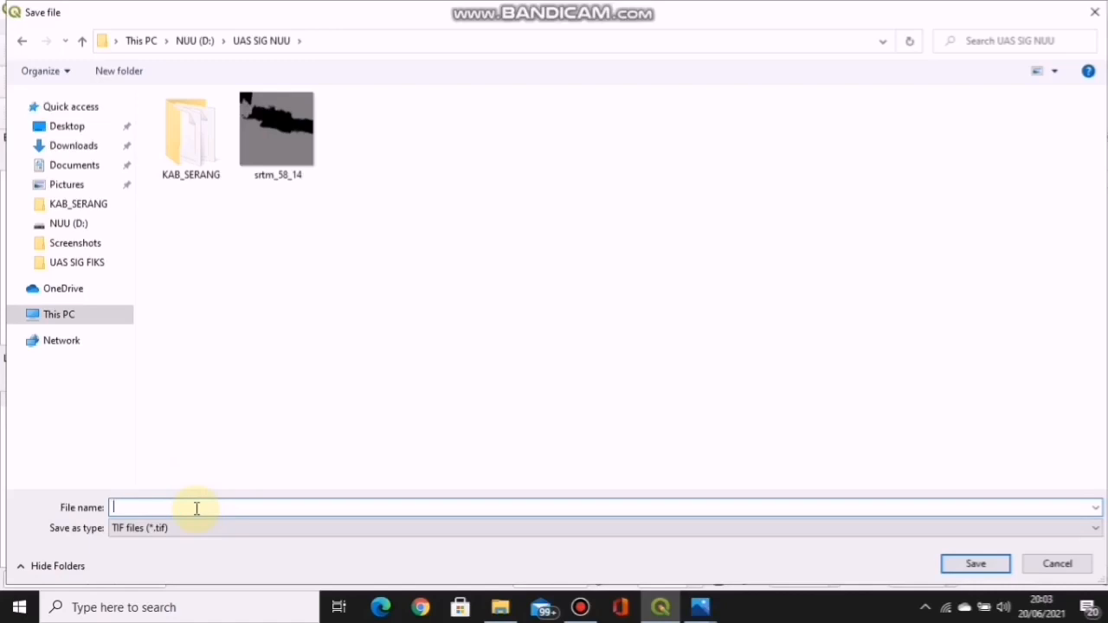
text(kab_)
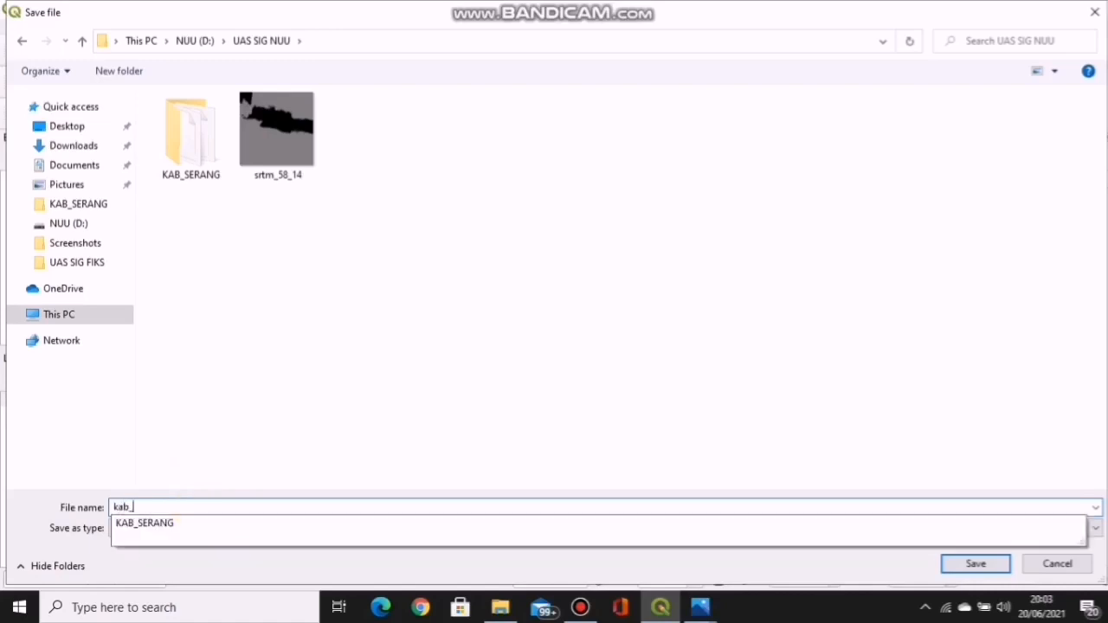
text(serangg)
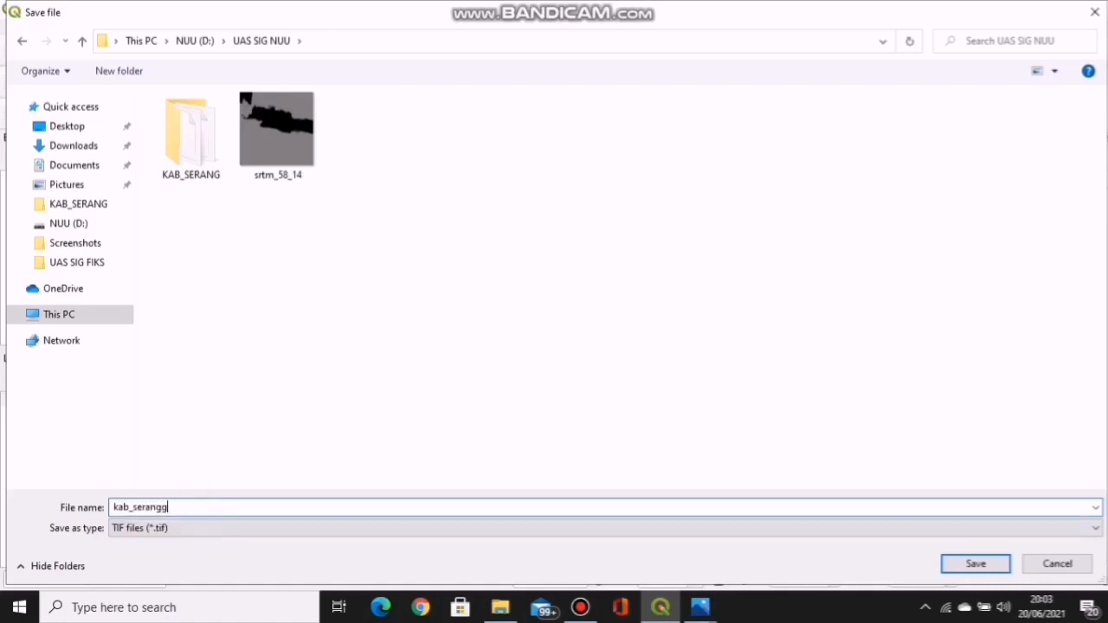
click(986, 573)
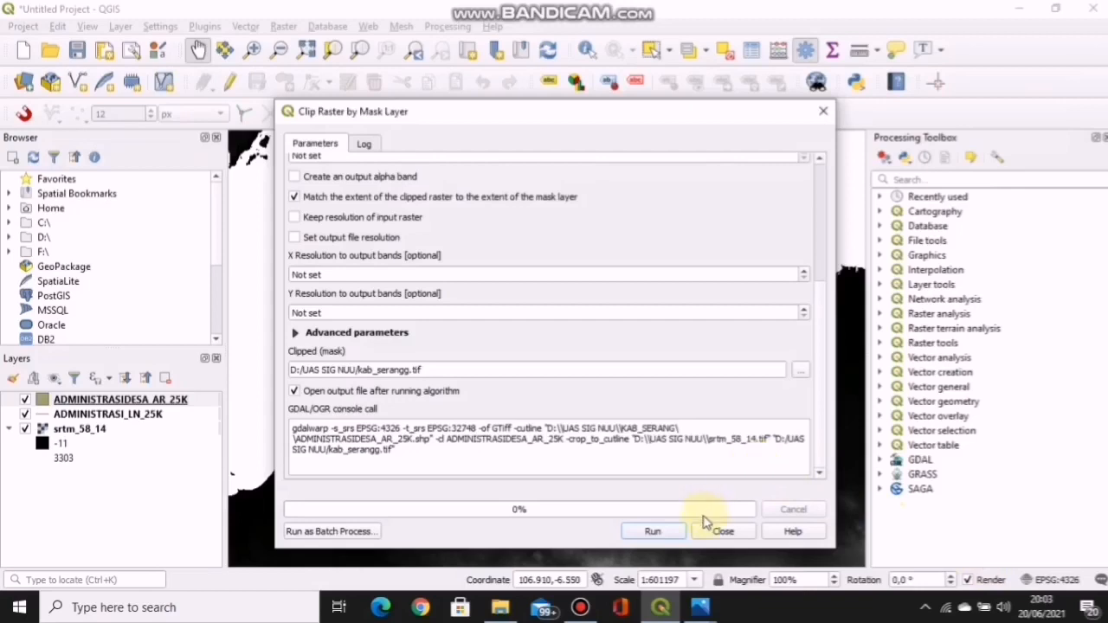
click(653, 531)
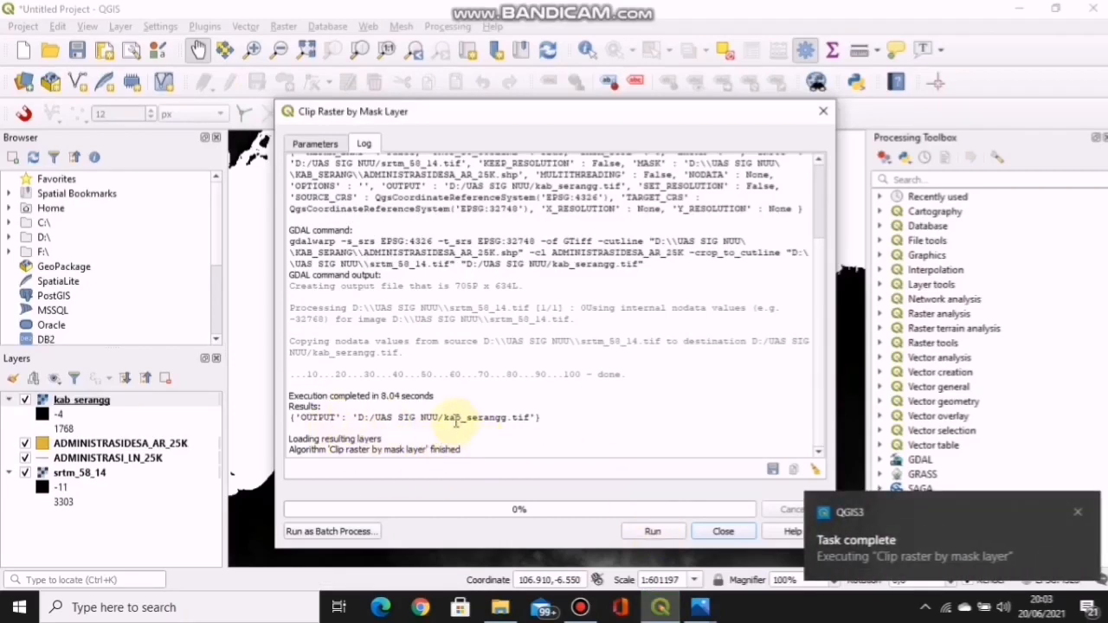
click(724, 531)
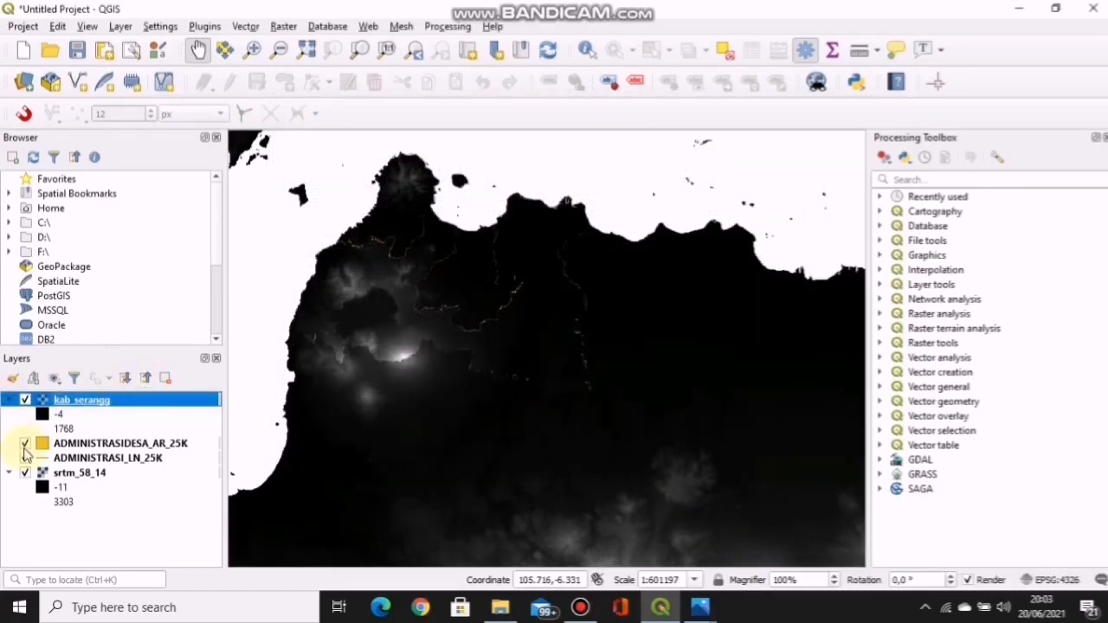
- Hide the srtm_58_14, ADMINISTRASI_LN_25K and ADMINISTRASIDESA_AR_25K layers so only the clipped raster is displayed
click(25, 472)
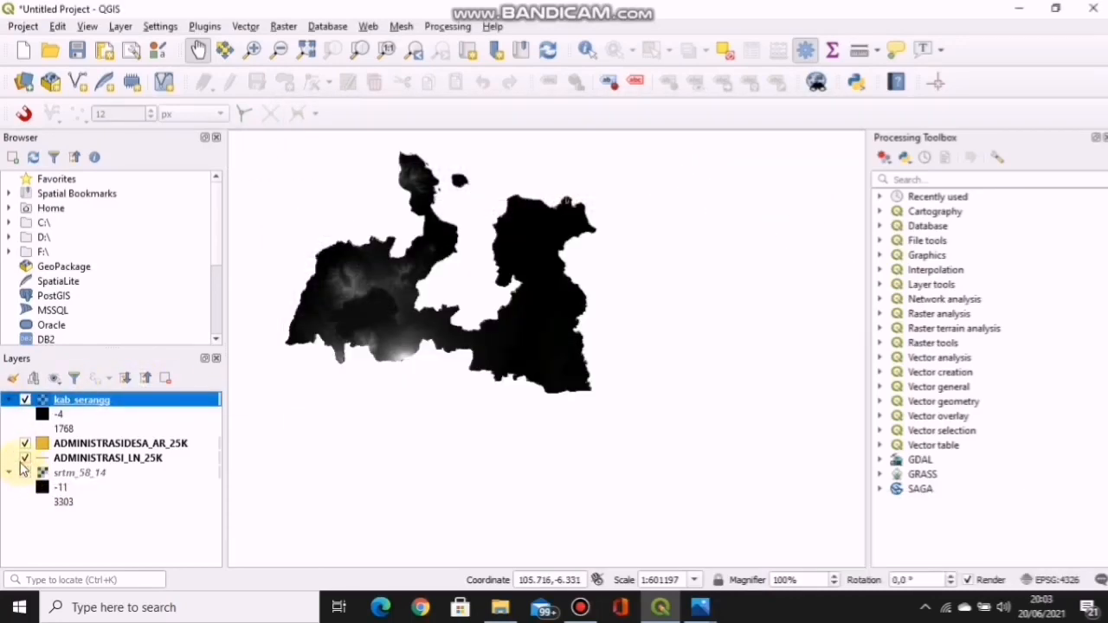
click(24, 459)
click(25, 443)
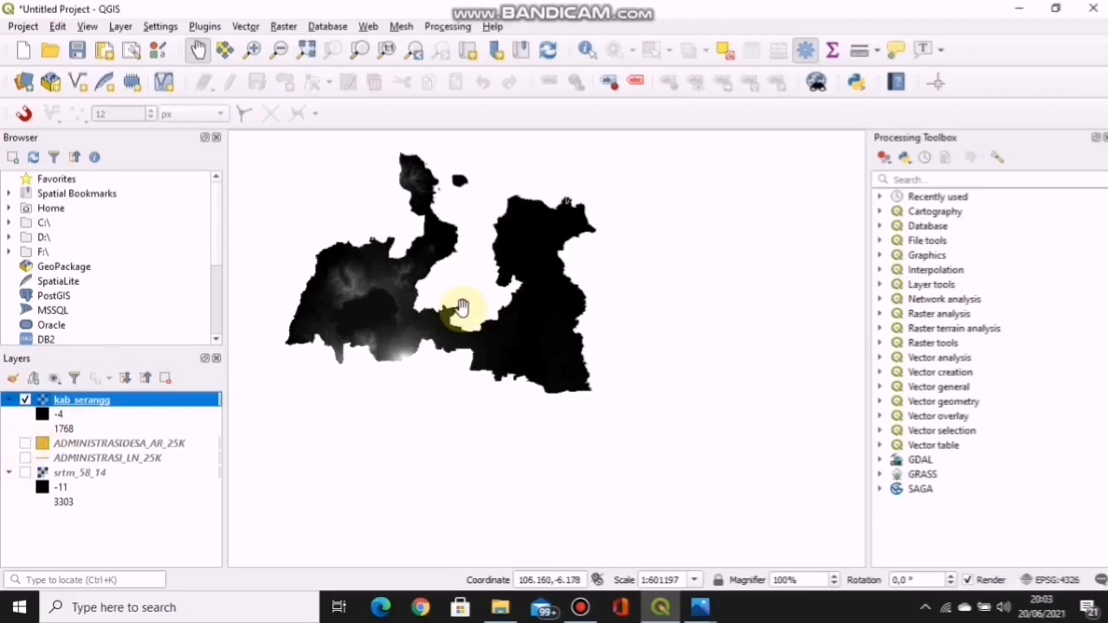
drag(386, 249, 449, 346)
scroll(449, 345, up, 1)
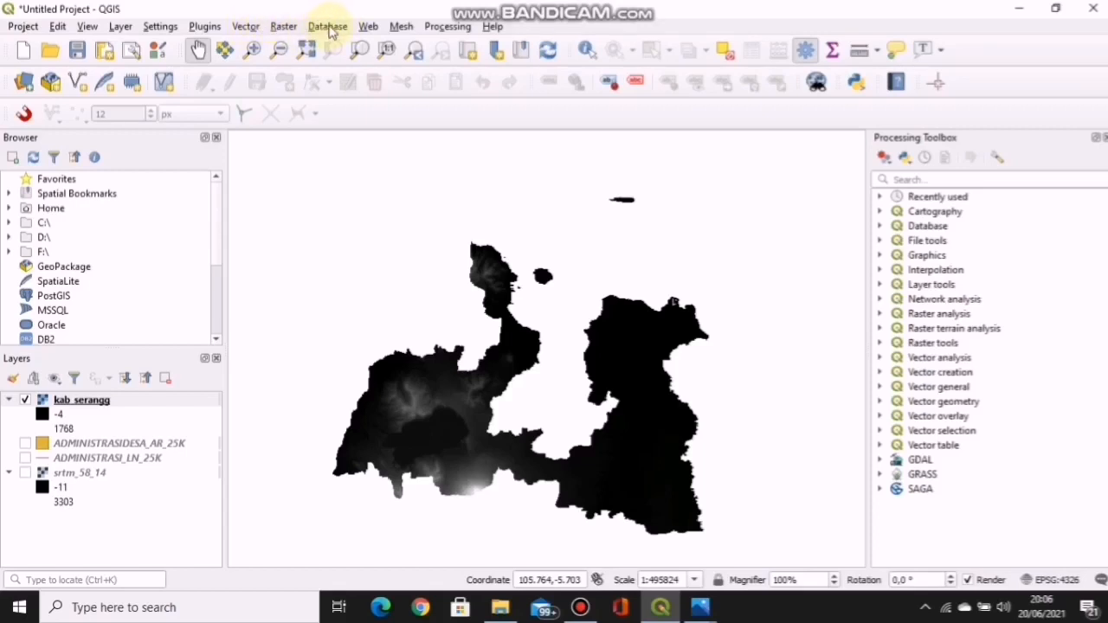
- Set up a Slope analysis on the kab_serangg raster with slope expressed as percent instead of degrees
click(285, 27)
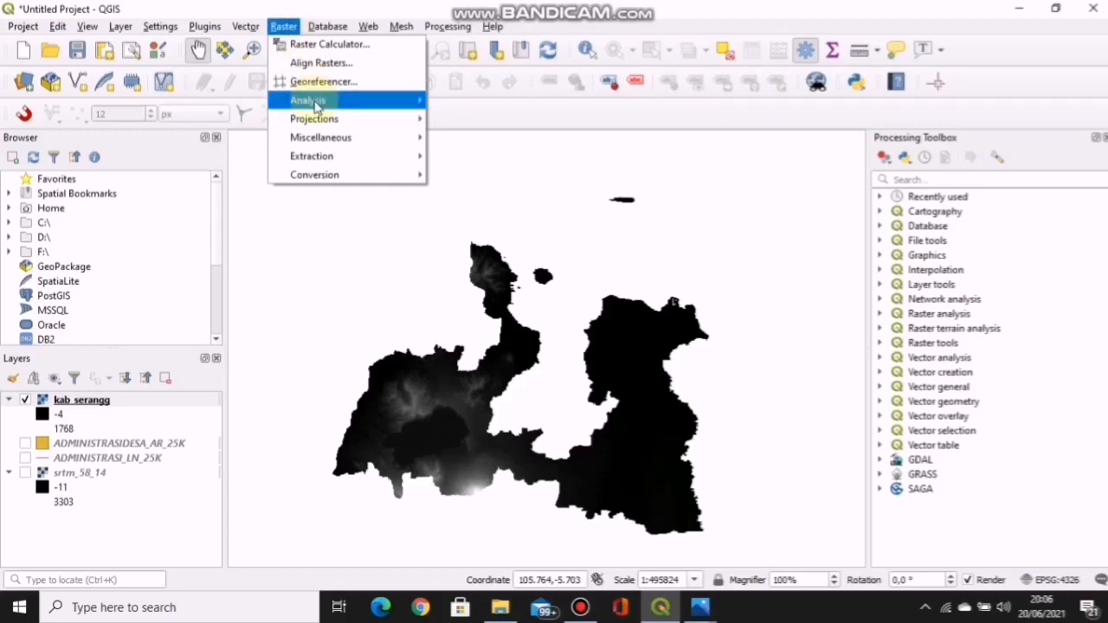
mouse_move(316, 105)
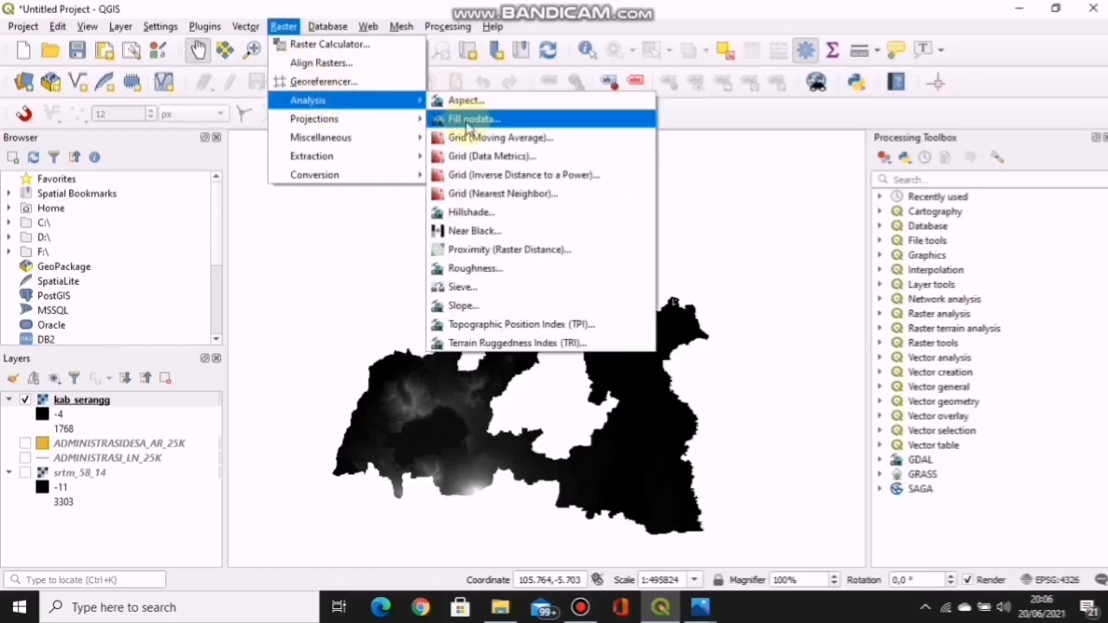
click(459, 305)
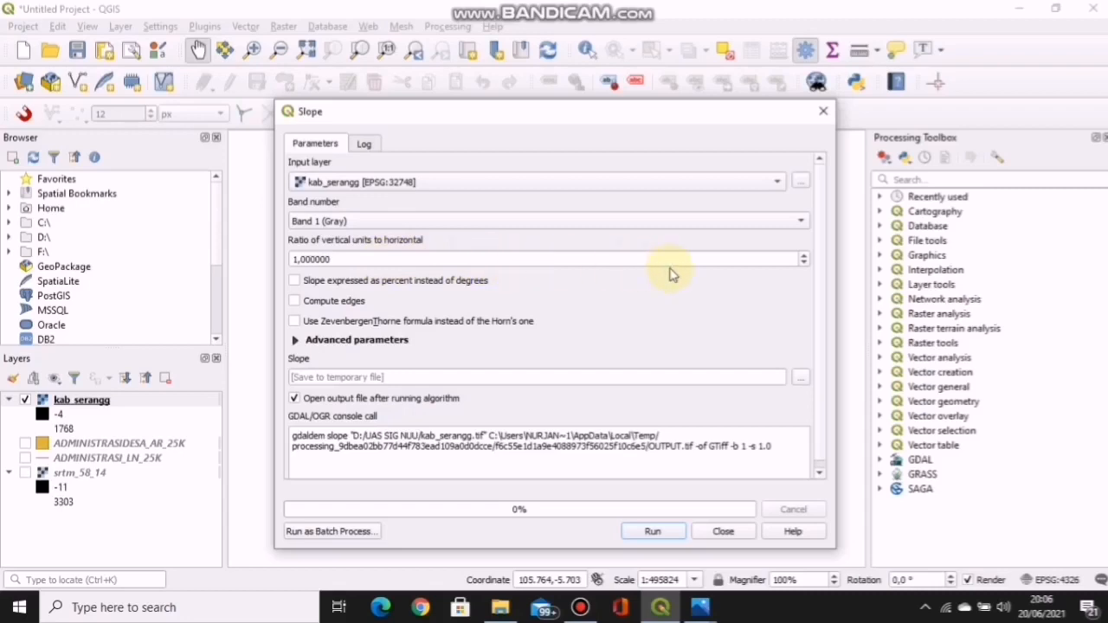
click(294, 282)
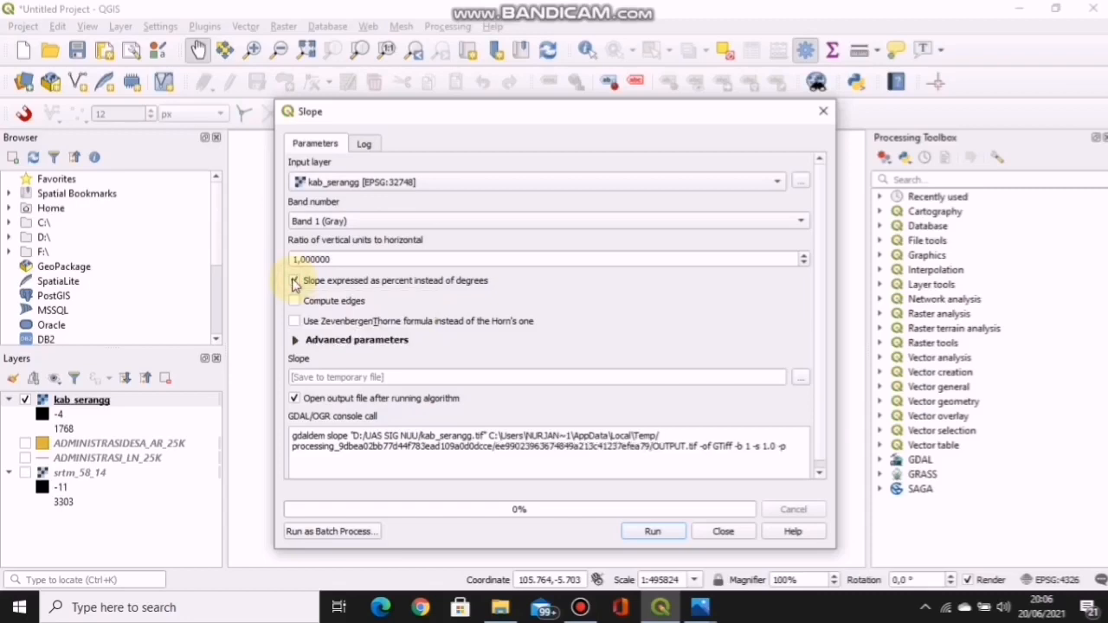
- Set the slope output to slope_kab_serang.tif in the UAS SIG NUU folder and run the analysis
click(802, 381)
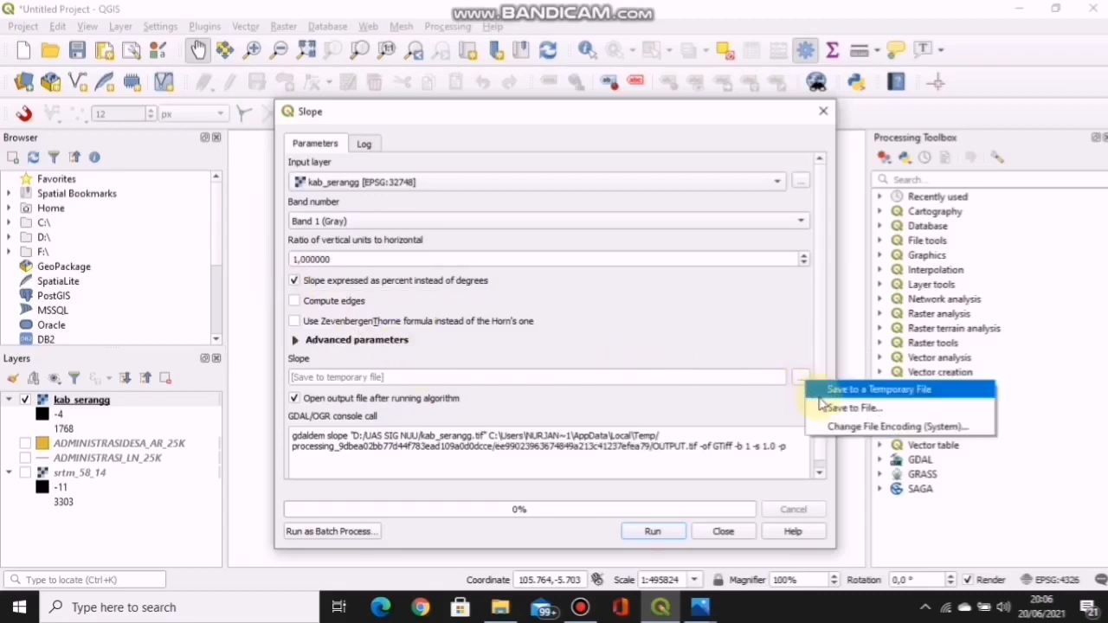
click(825, 408)
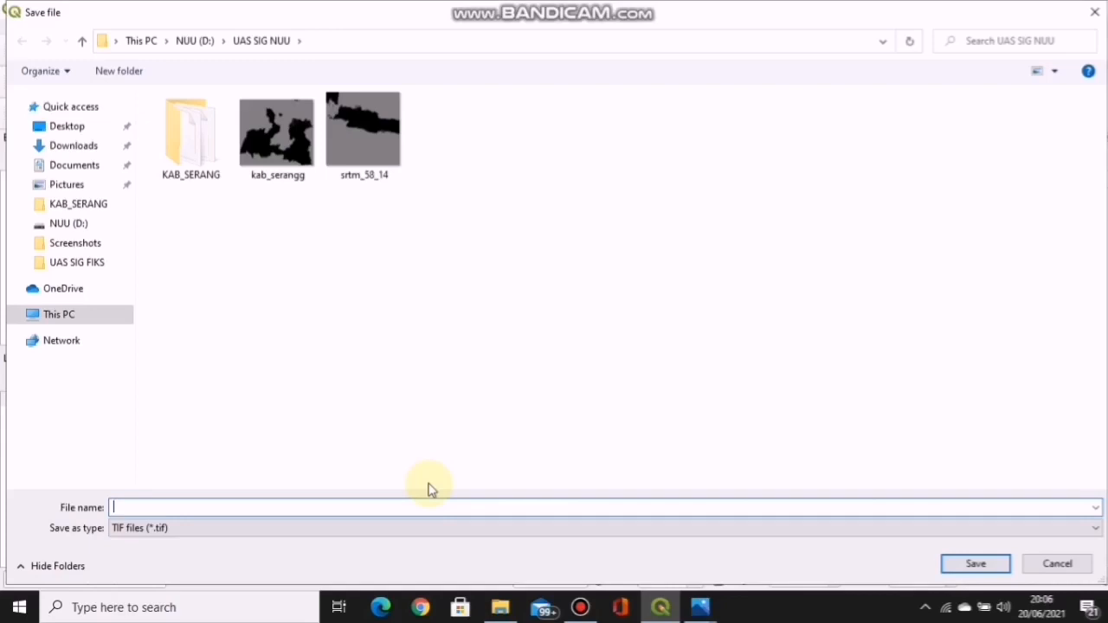
text(slope_kab_serang)
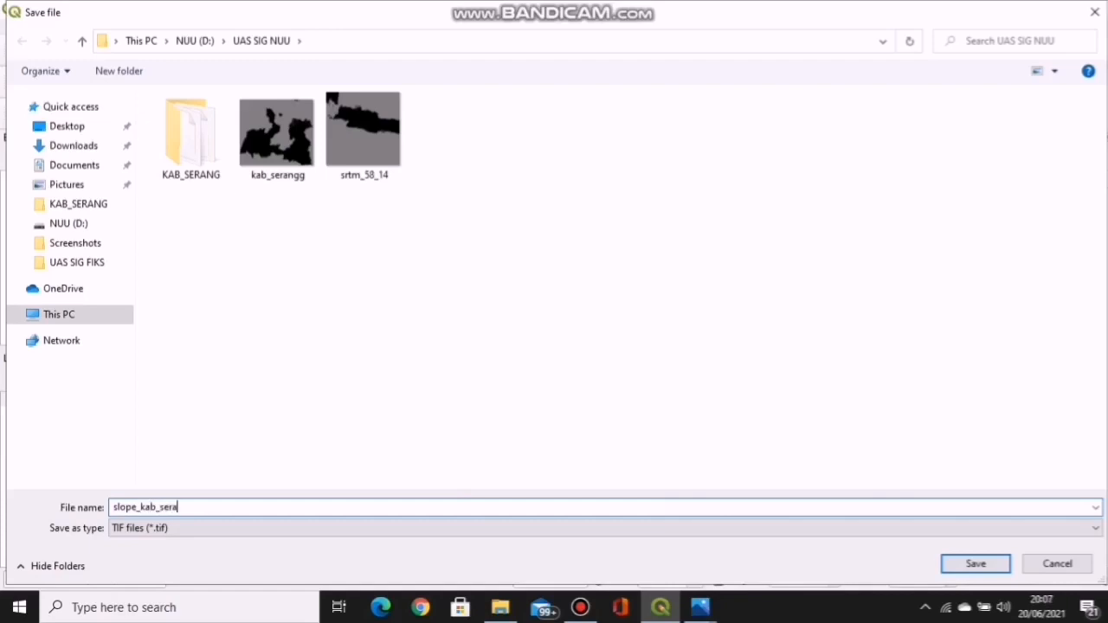
click(974, 566)
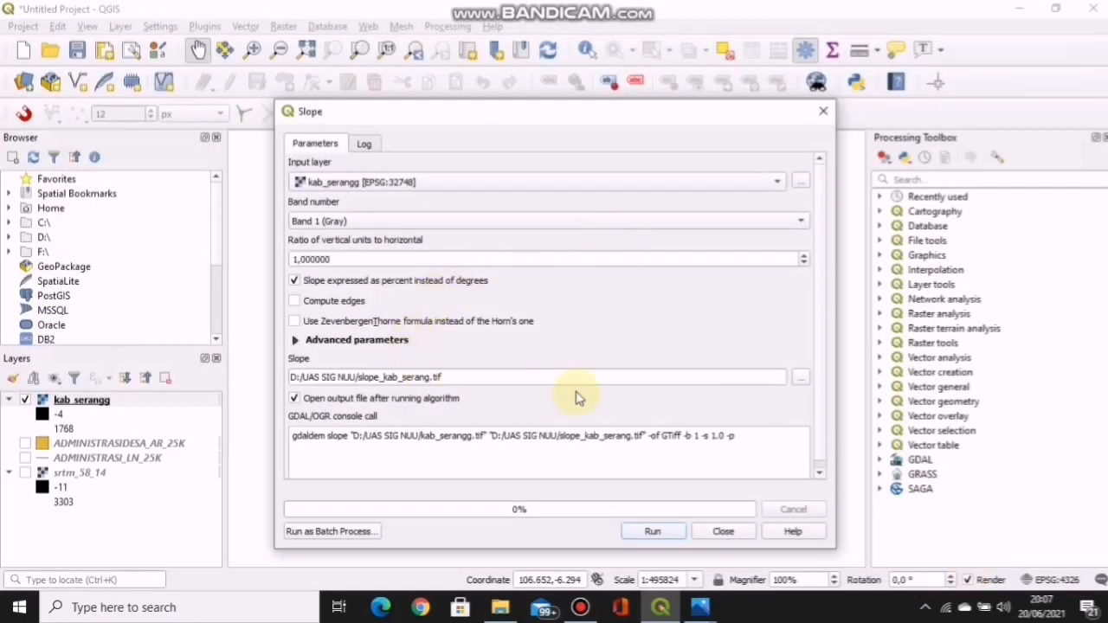
click(650, 530)
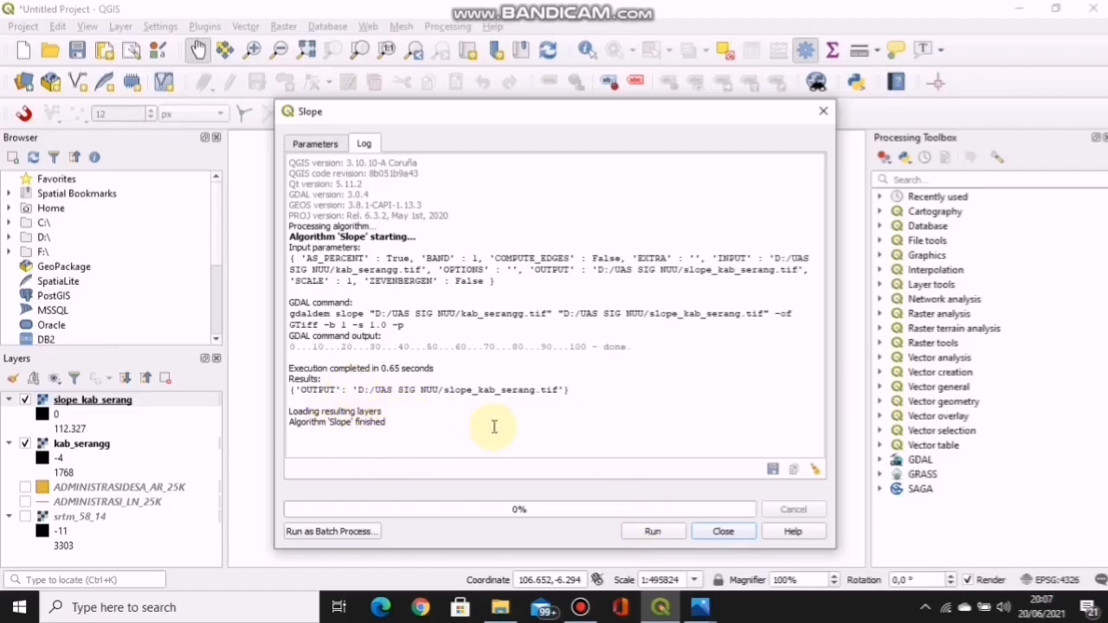
- Close the finished Slope tool and hide the kab_serangg layer so only the slope_kab_serang raster is displayed
click(723, 530)
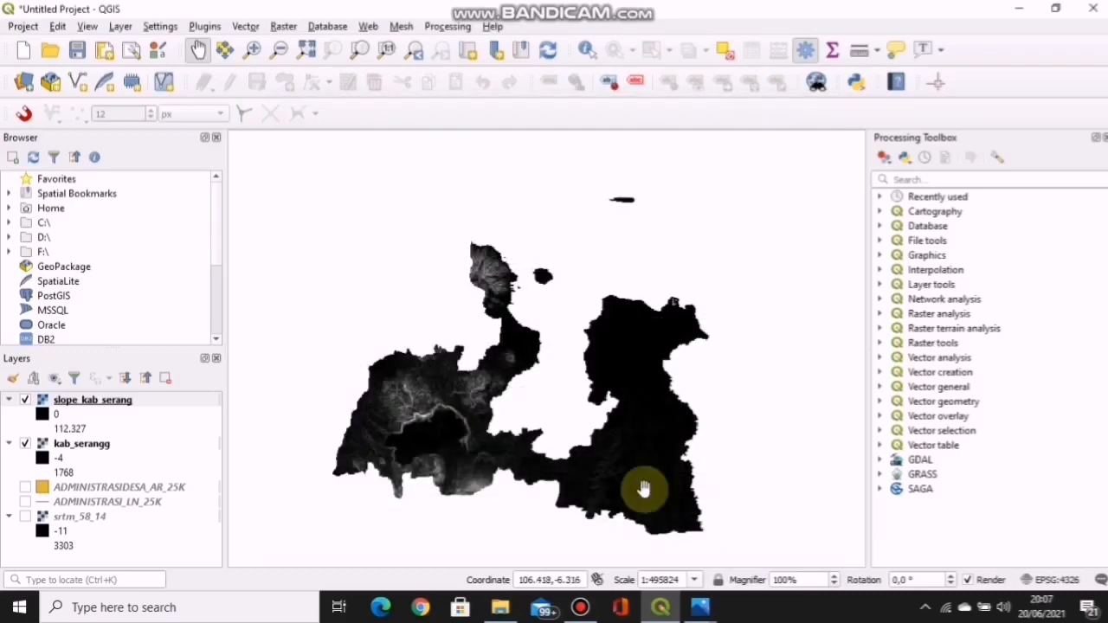
scroll(414, 389, up, 1)
scroll(470, 401, up, 2)
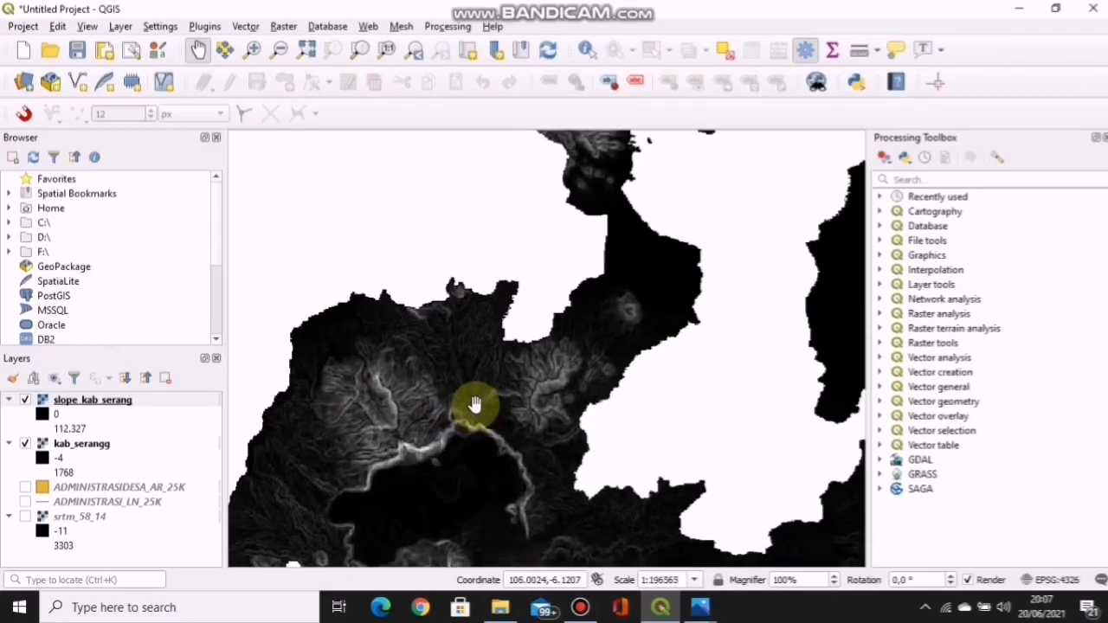
scroll(504, 410, down, 3)
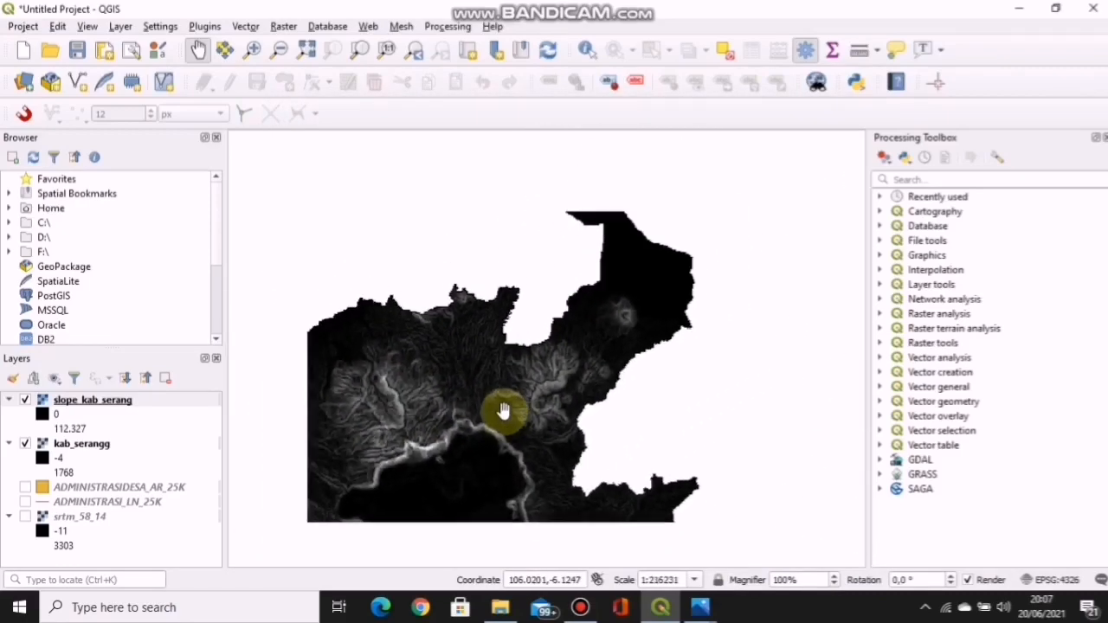
scroll(503, 411, down, 1)
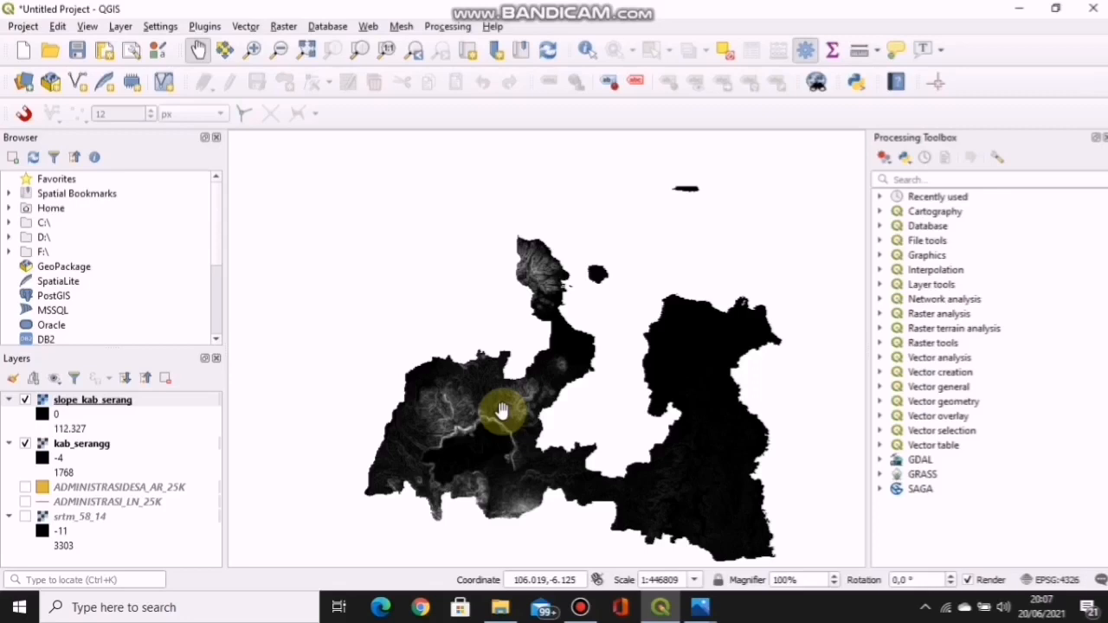
click(26, 445)
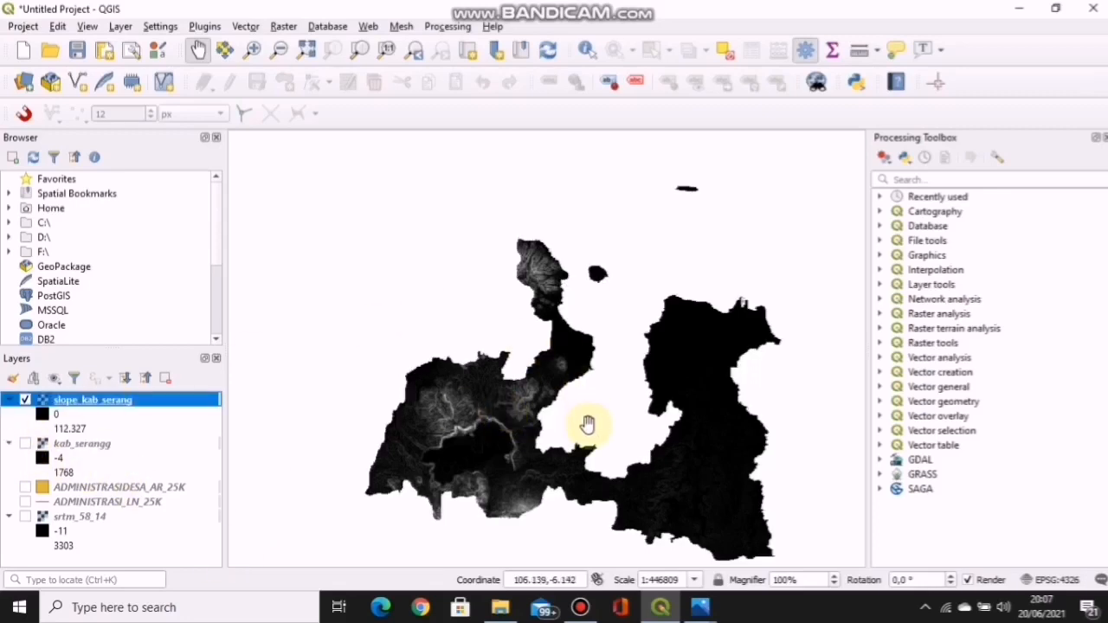
drag(596, 455, 551, 383)
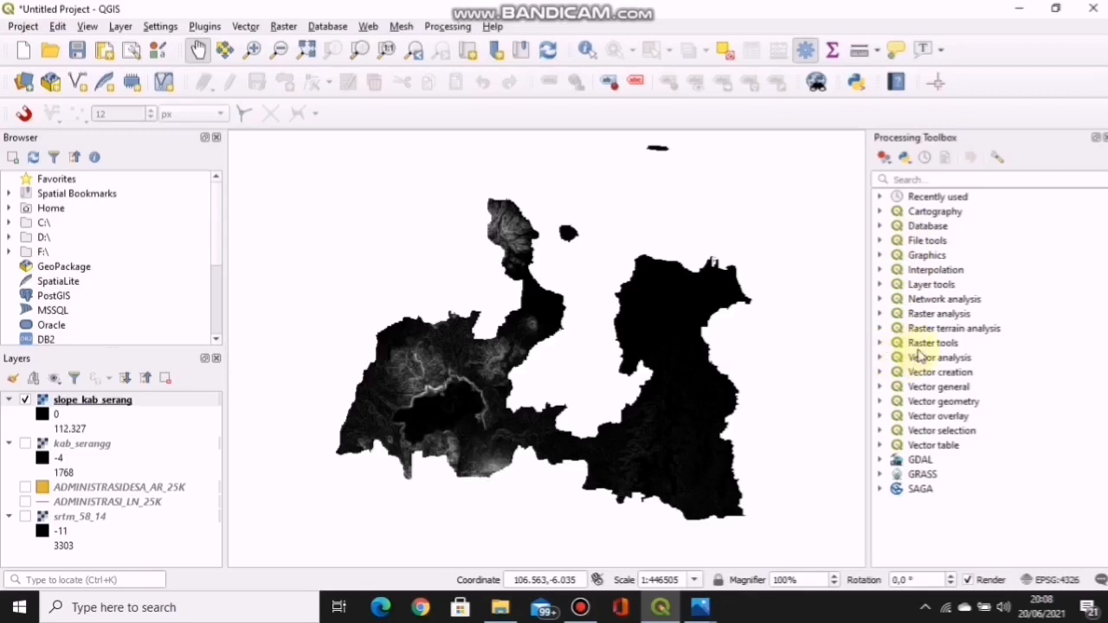
- Start Reclassify by table on the slope_kab_serang raster and add a first row to its reclassification table
double_click(928, 316)
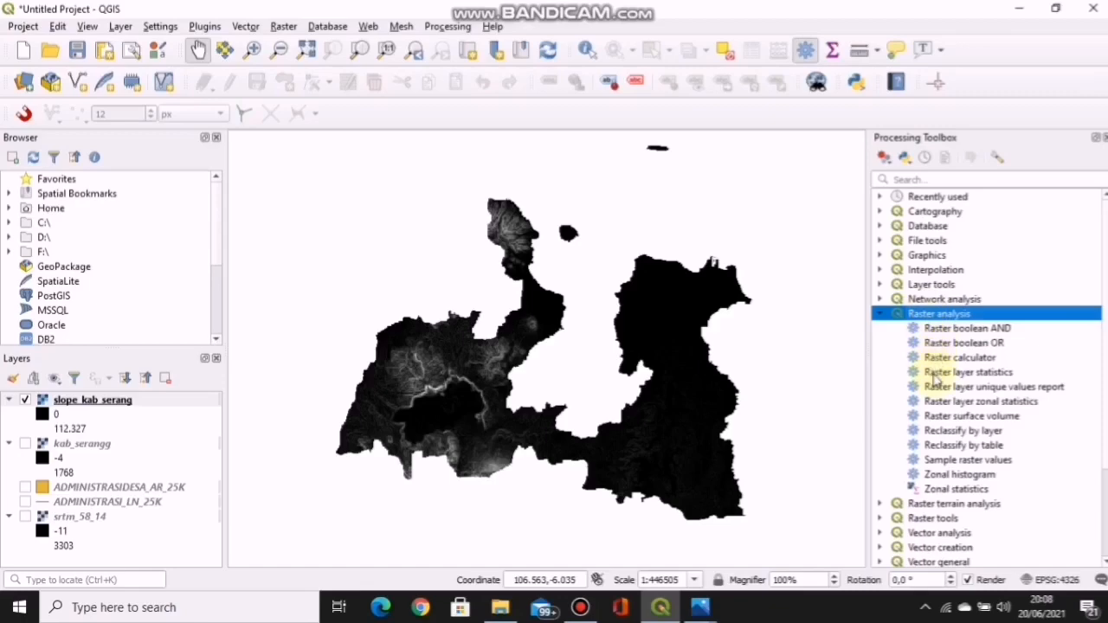
double_click(949, 446)
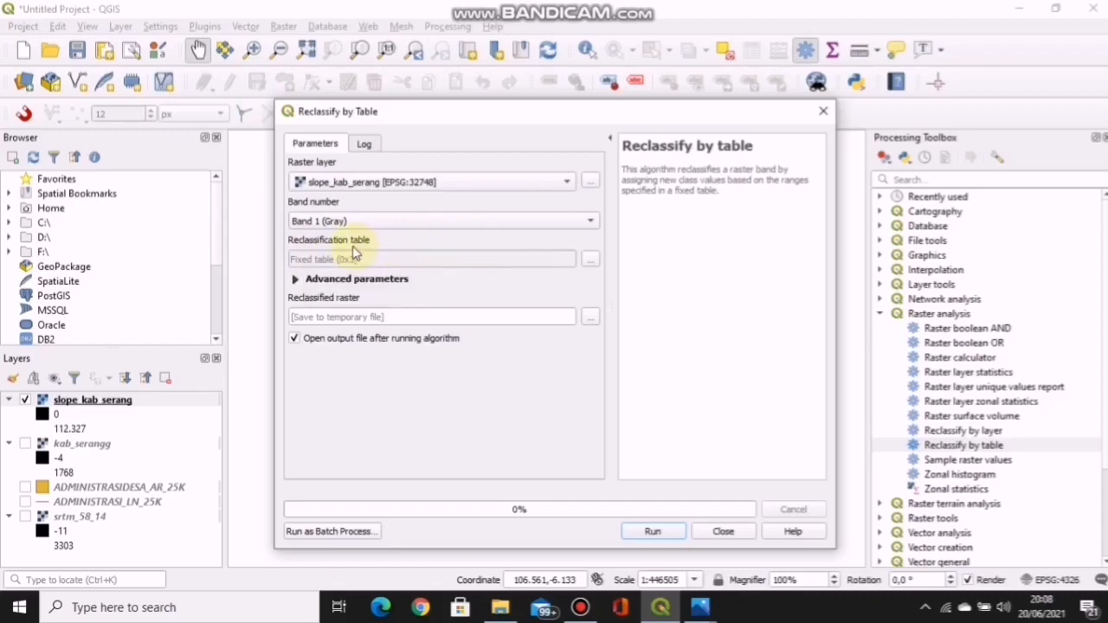
click(590, 262)
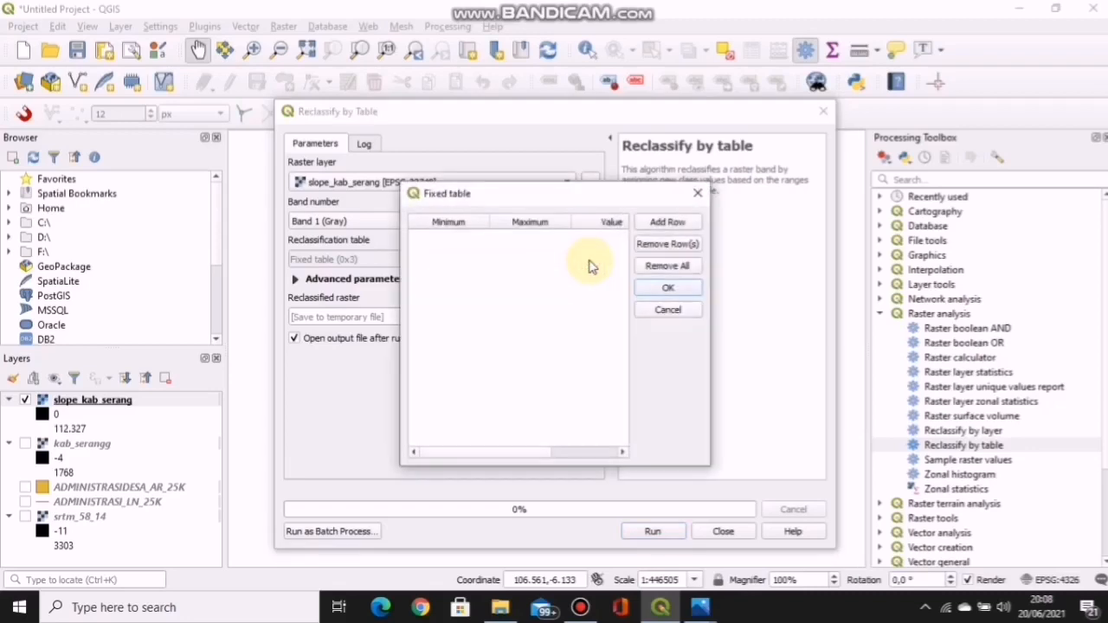
click(673, 224)
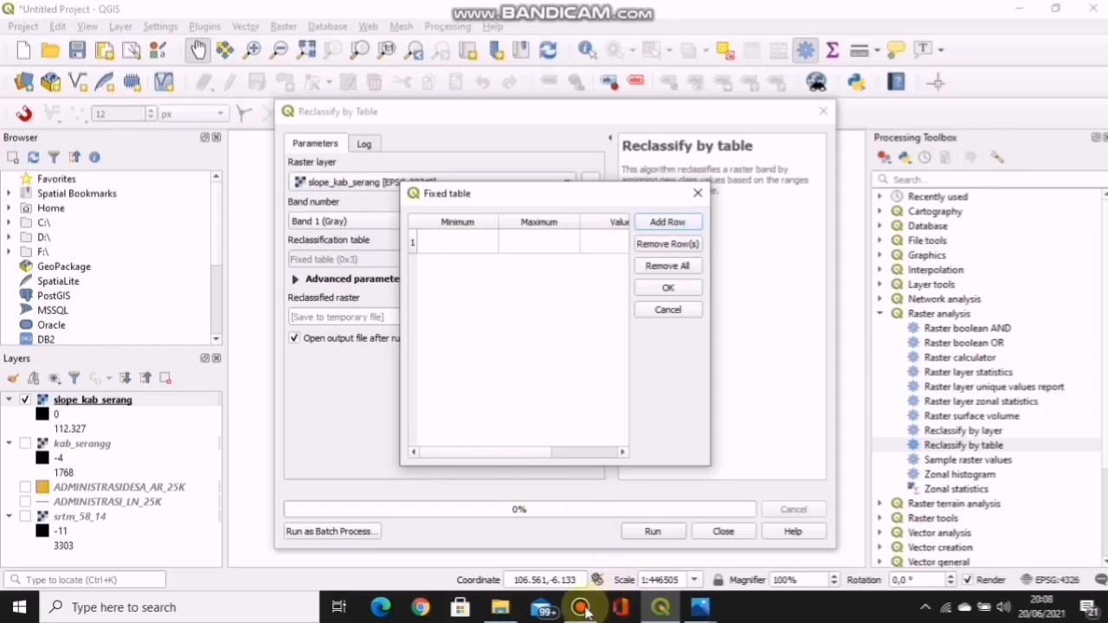
- Switch to Photos to consult the slope classification image for percent ranges and class names, and return to QGIS
click(703, 606)
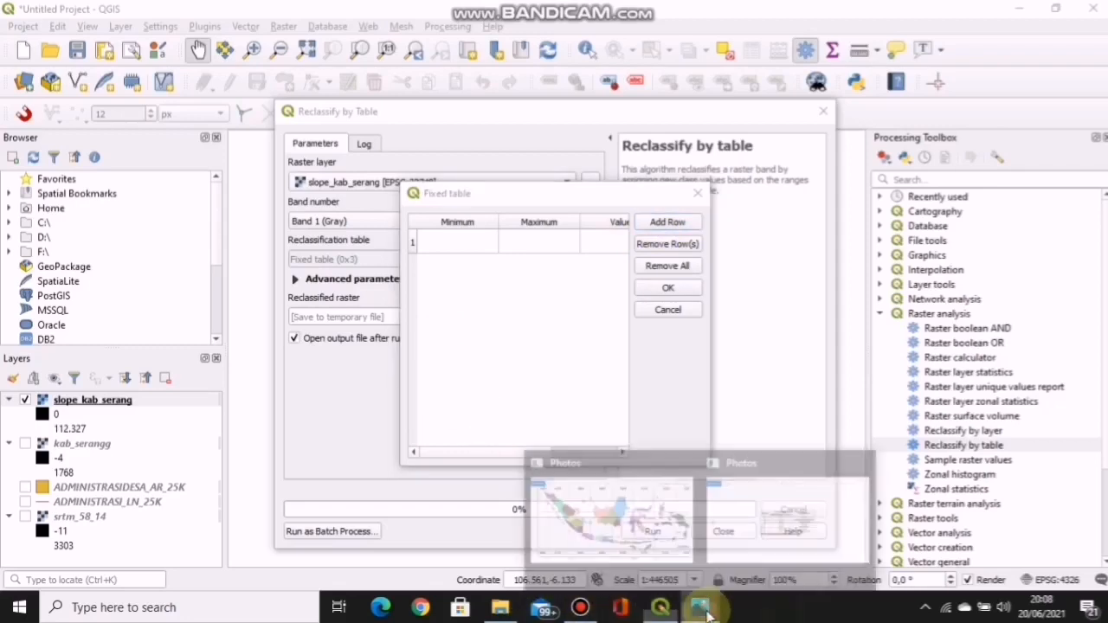
click(750, 545)
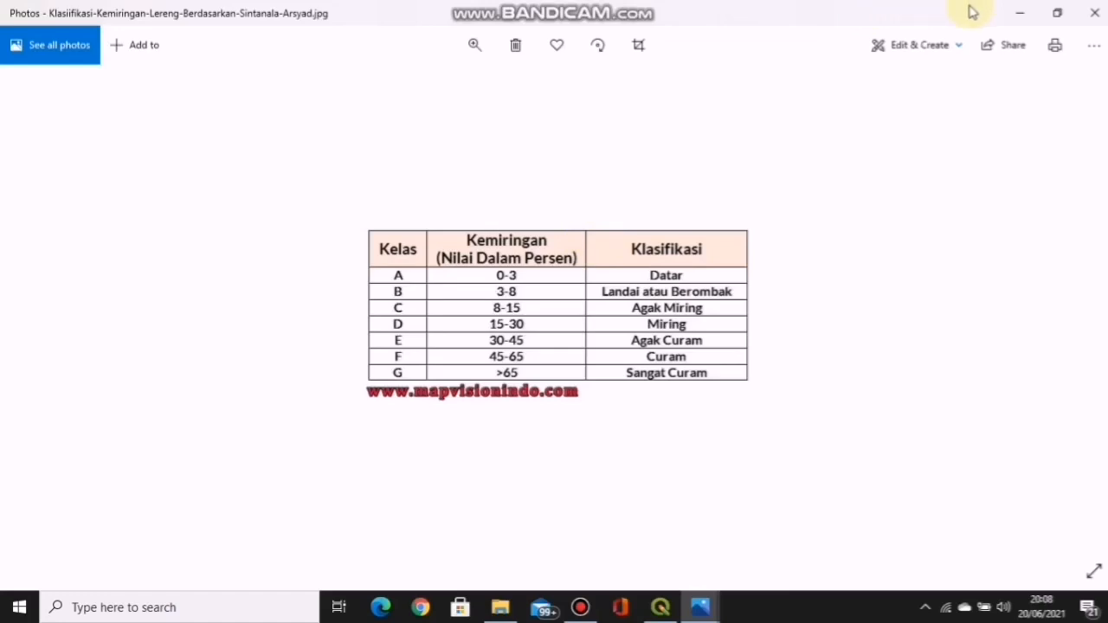
click(1019, 13)
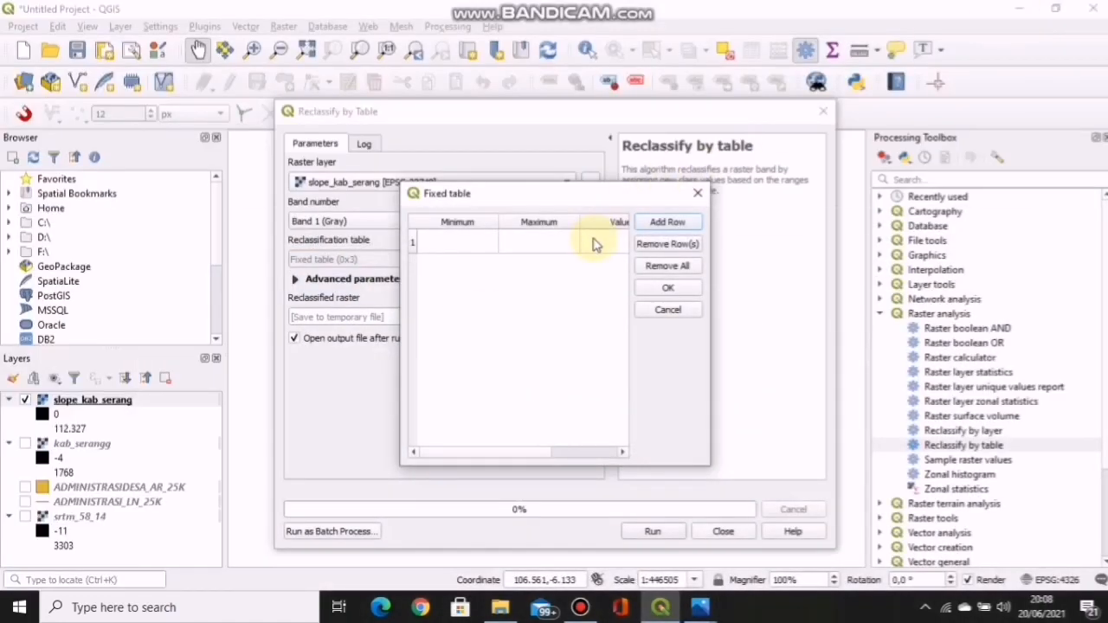
- Define the first two slope classes in the reclassification table: 0 to 8 as datar and 8 to 15 as landai
double_click(458, 240)
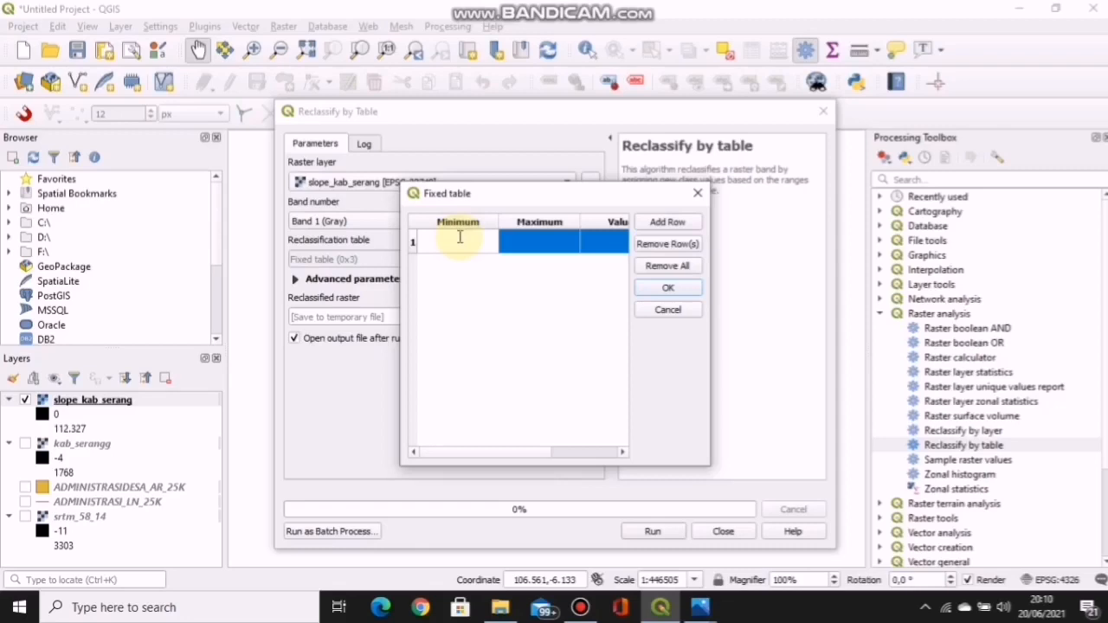
double_click(551, 243)
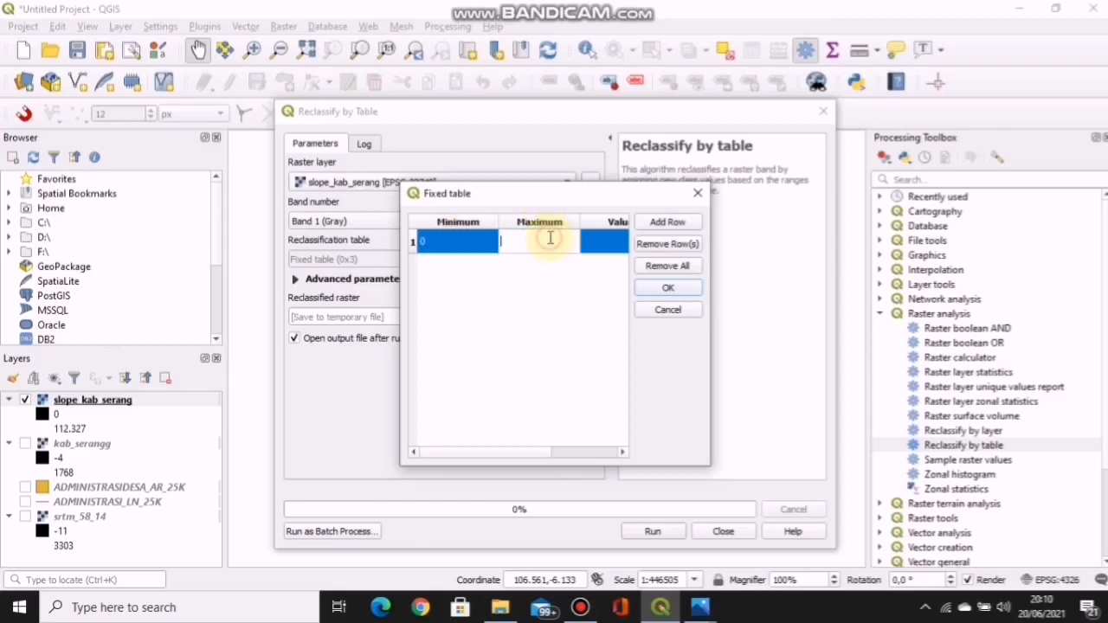
double_click(613, 238)
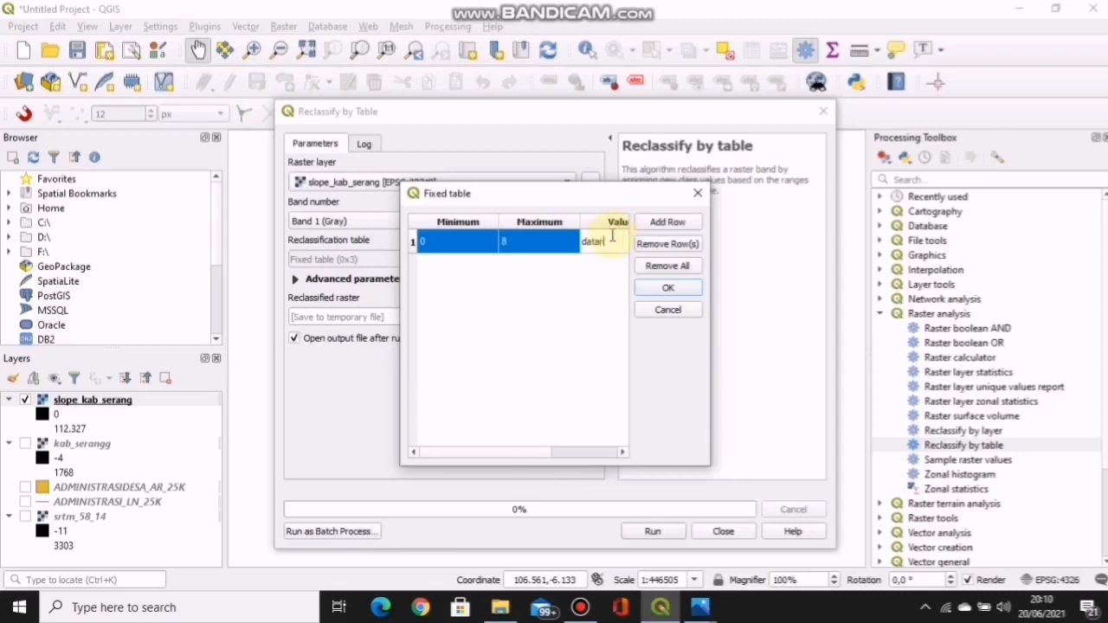
click(667, 222)
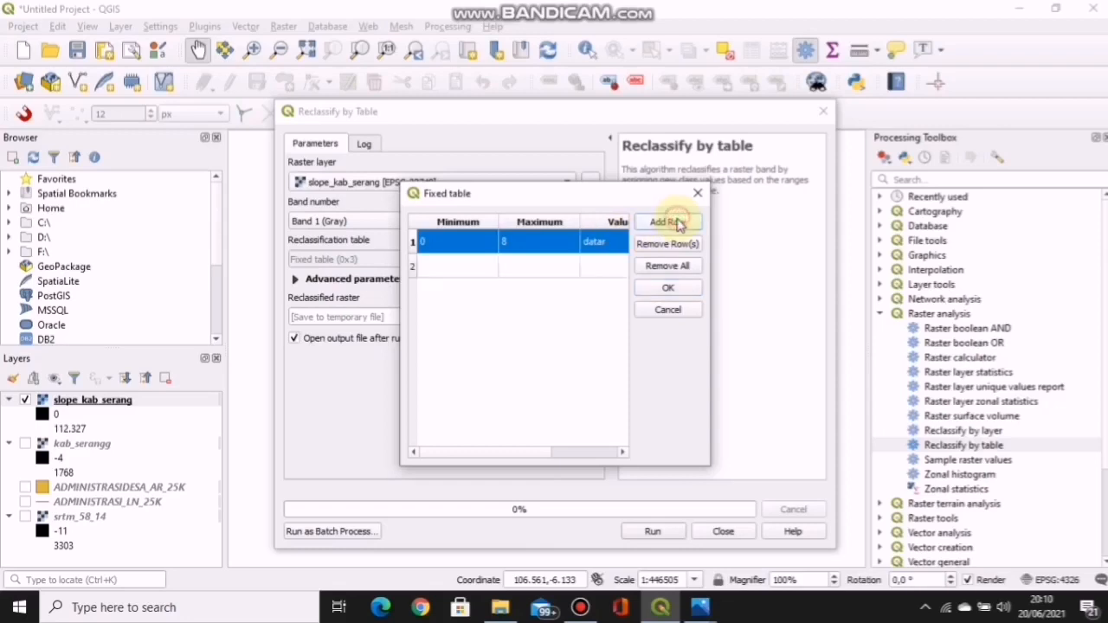
double_click(465, 267)
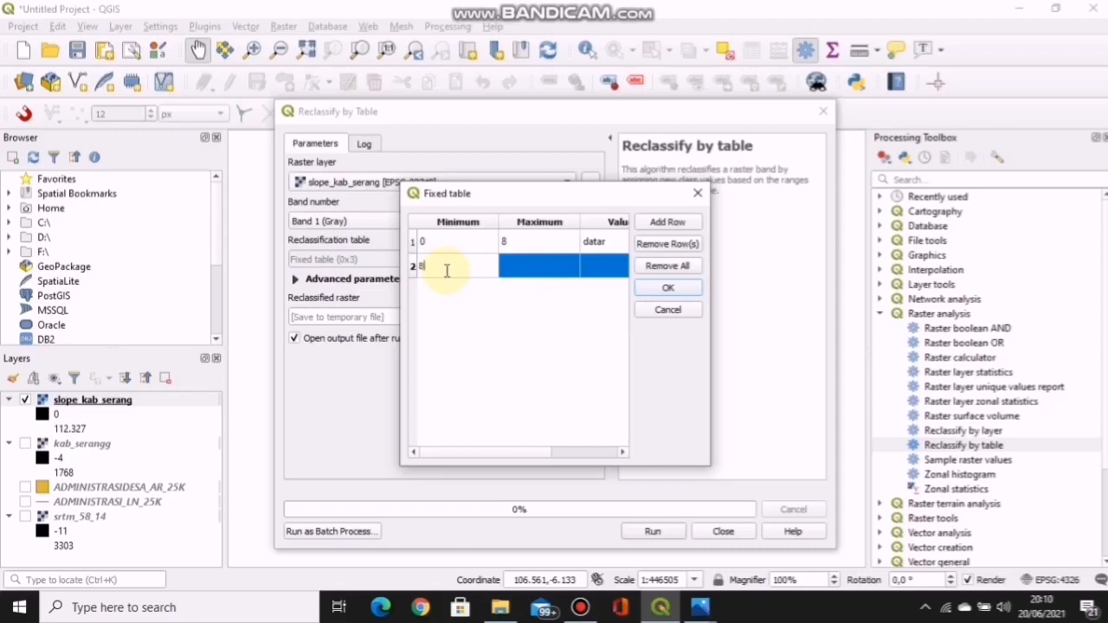
click(532, 266)
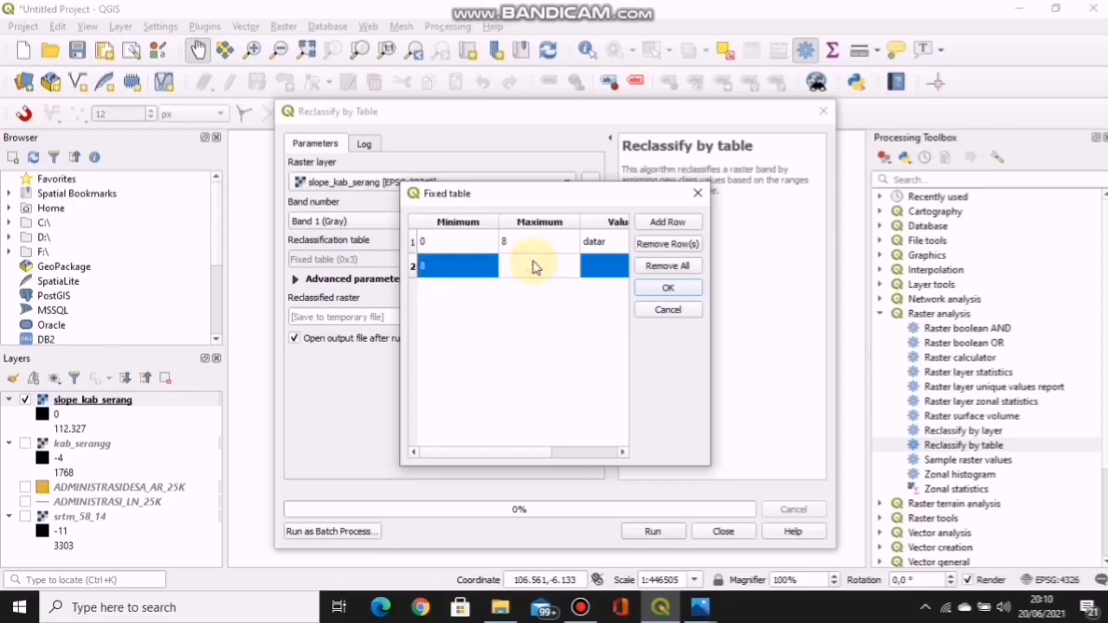
click(592, 266)
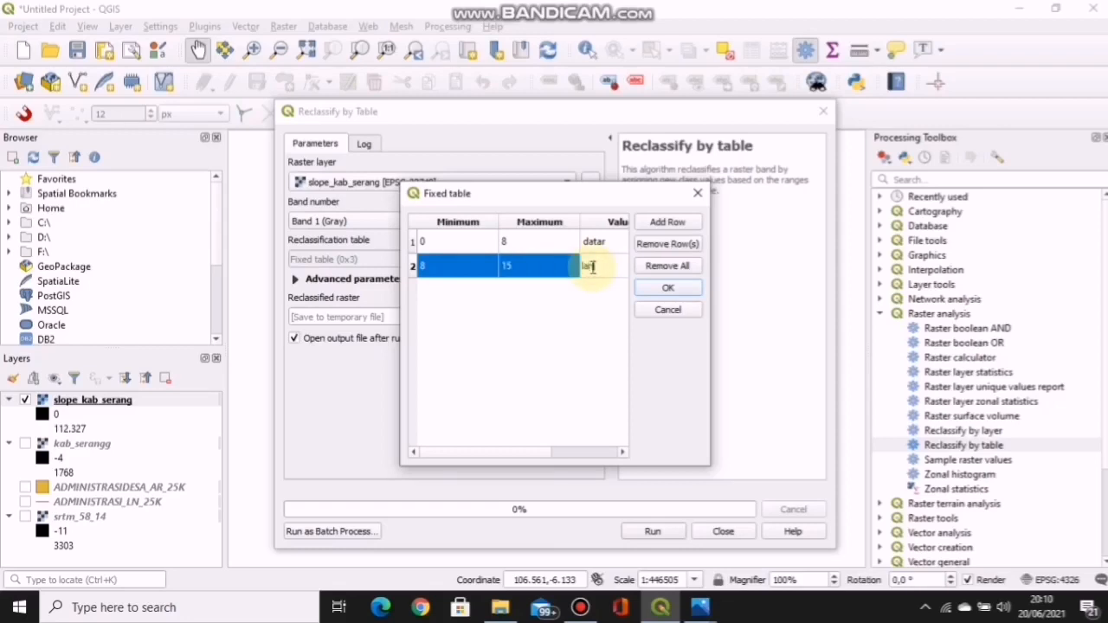
- Add a third class to the reclassification table with minimum 15, maximum 25 and value agak curam
click(668, 223)
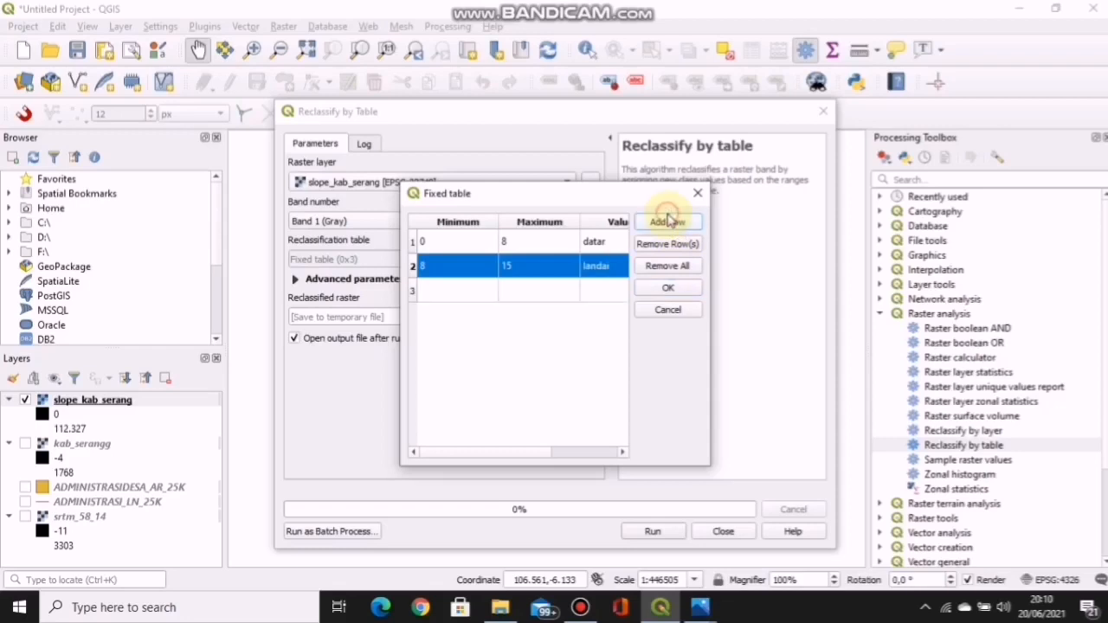
click(443, 292)
click(443, 292)
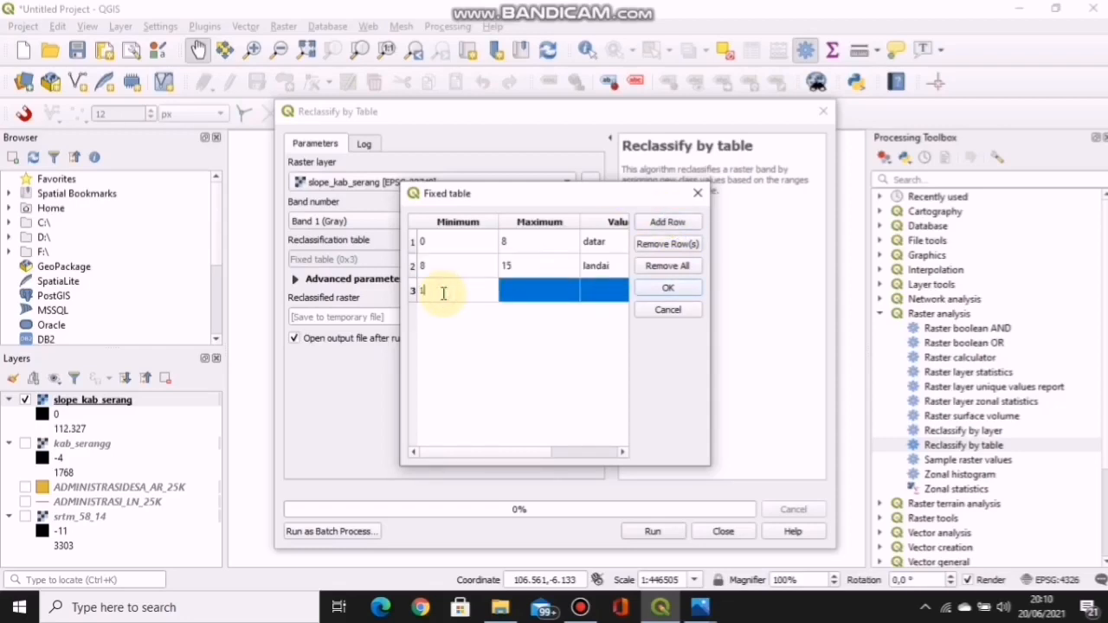
click(519, 293)
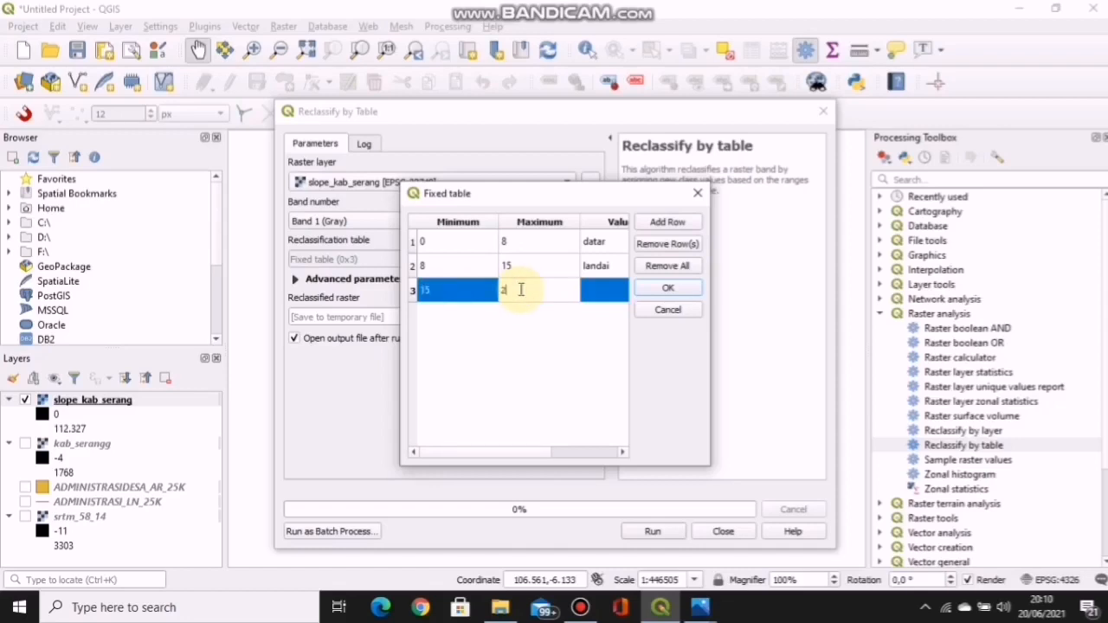
click(603, 294)
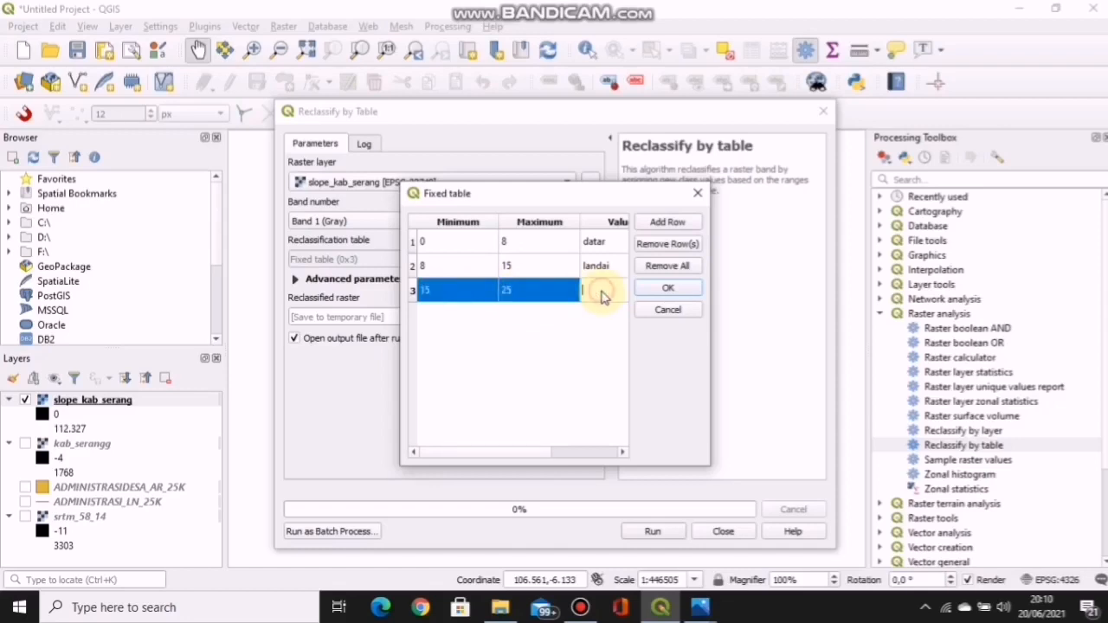
text(agak curam)
- Add a fourth class to the reclassification table with minimum 25, maximum 45 and value curam
click(666, 223)
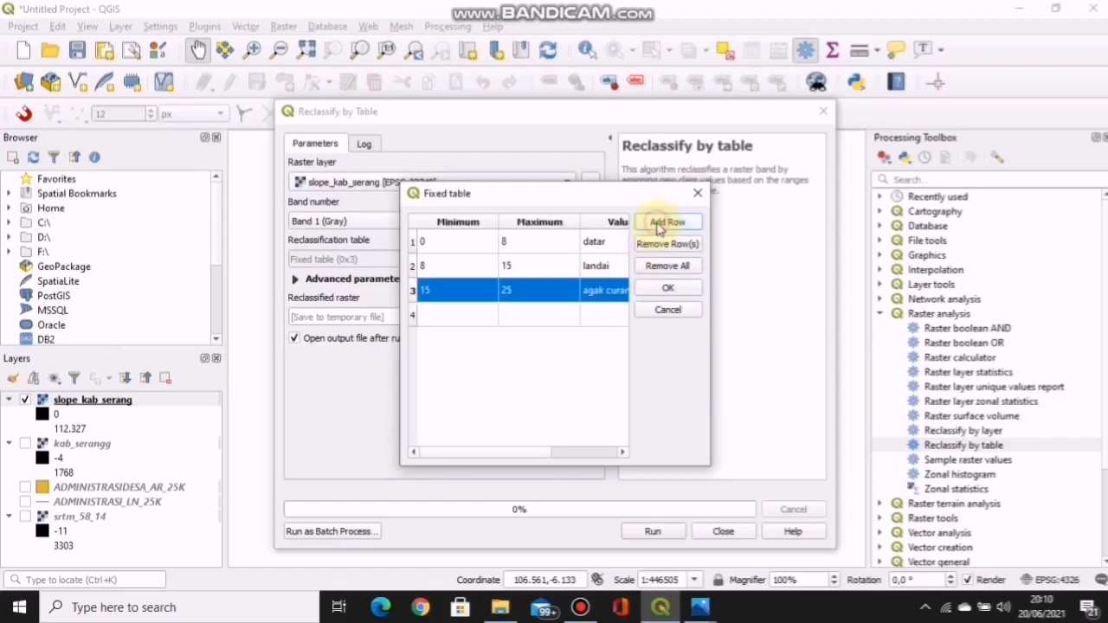
click(440, 317)
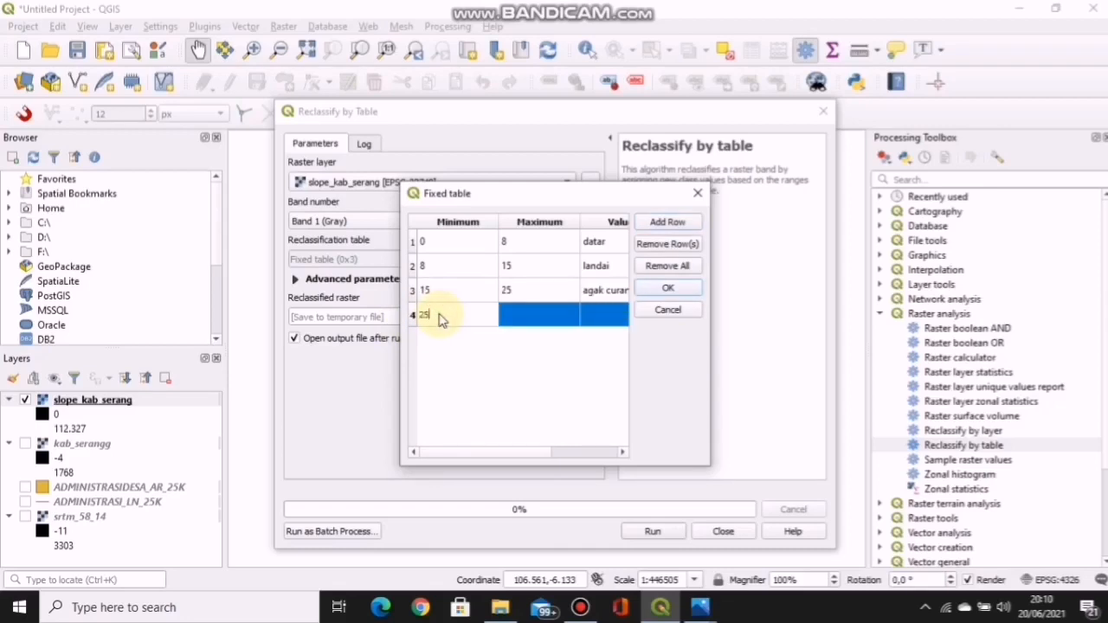
click(527, 317)
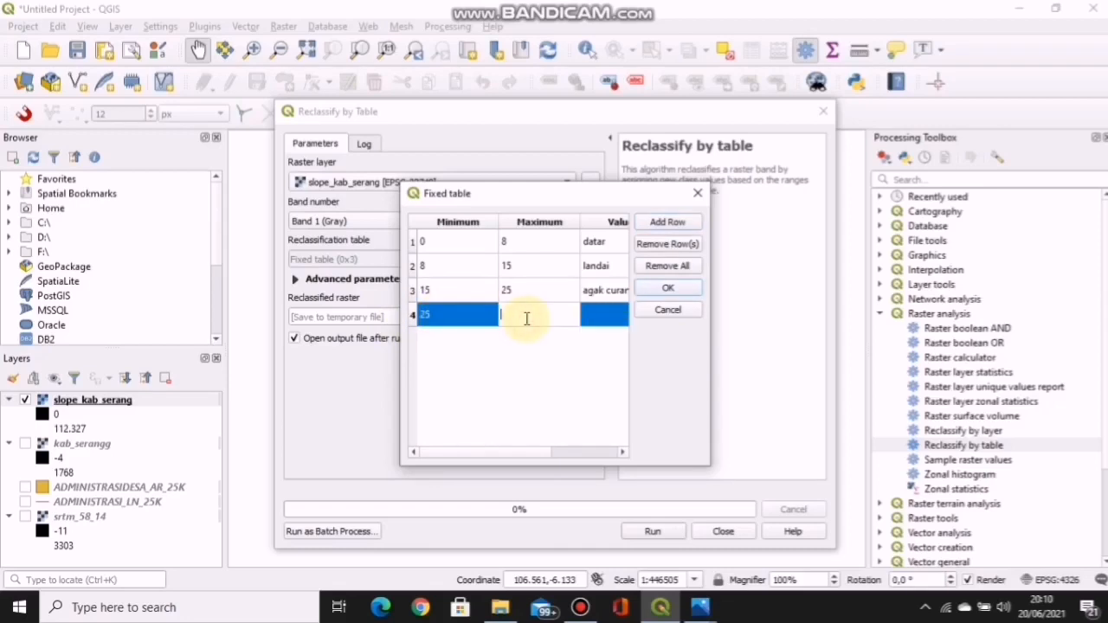
text(45)
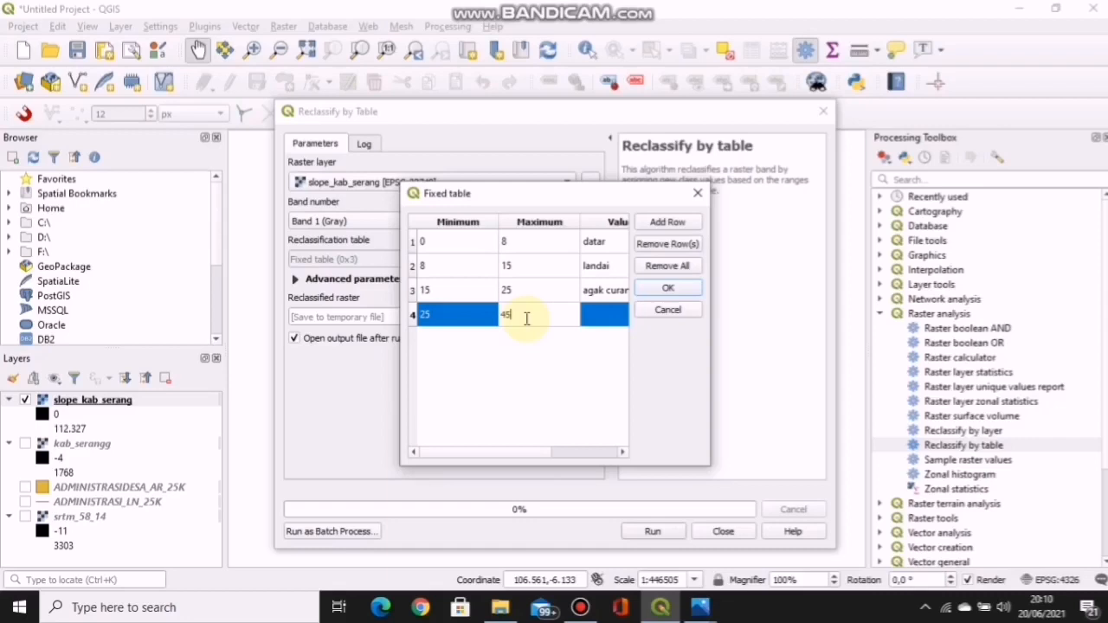
click(606, 317)
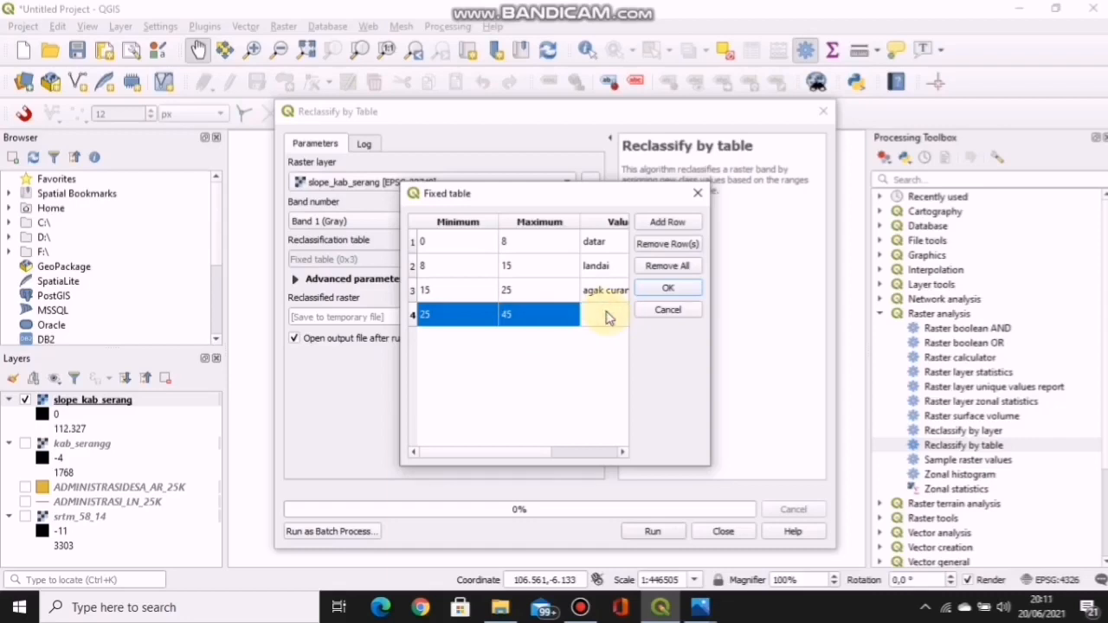
text(curam)
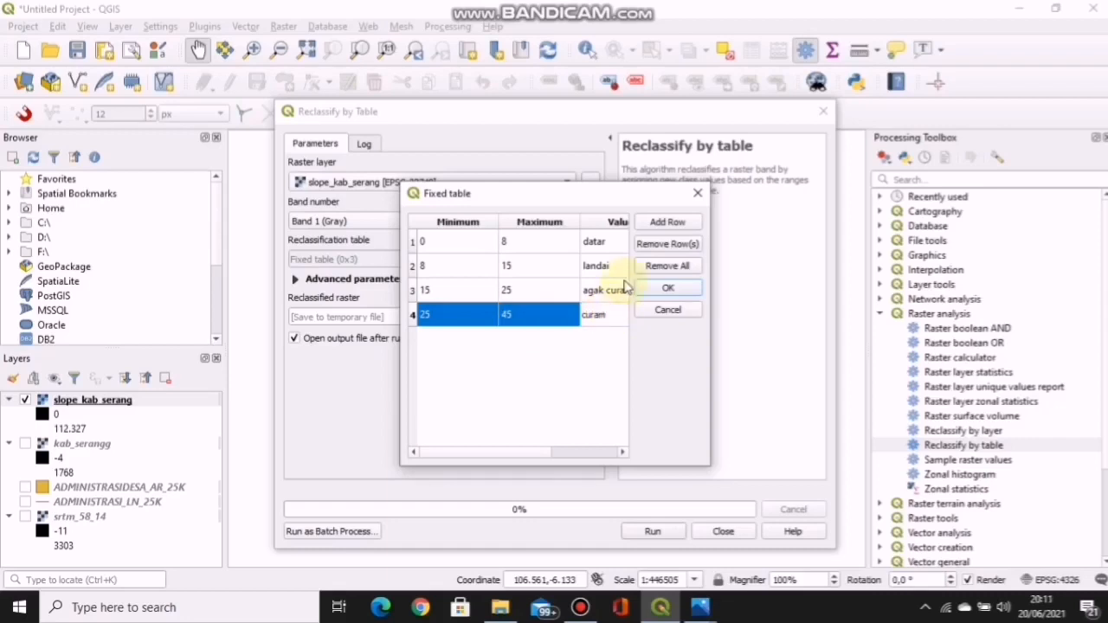
- Add a fifth class with minimum 45, maximum 200 and value sangat curam, and accept the reclassification table
click(665, 222)
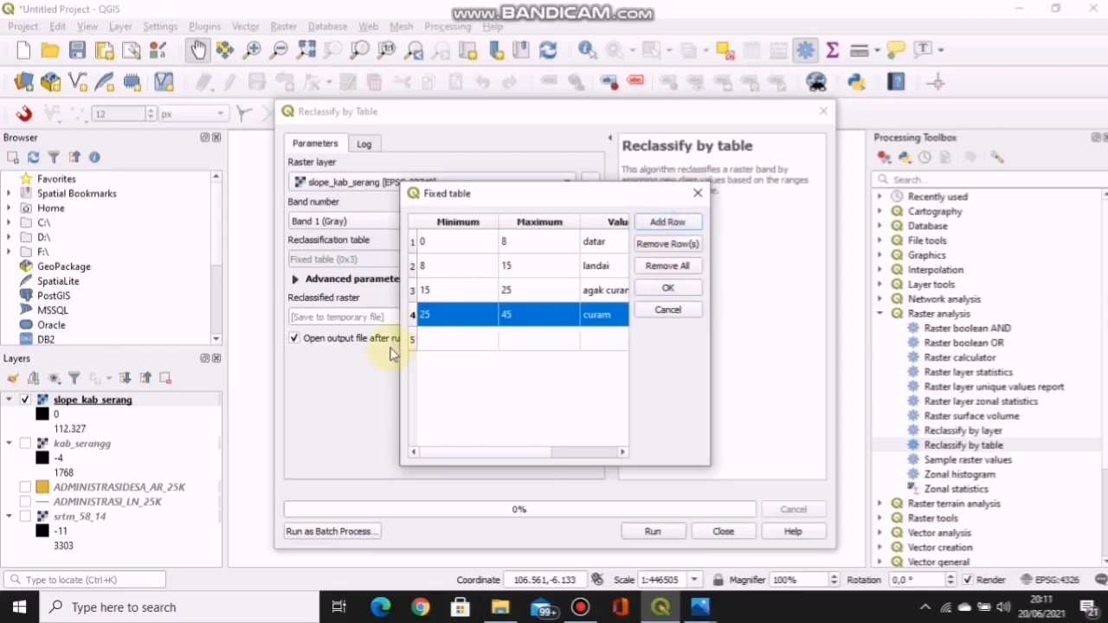
double_click(465, 338)
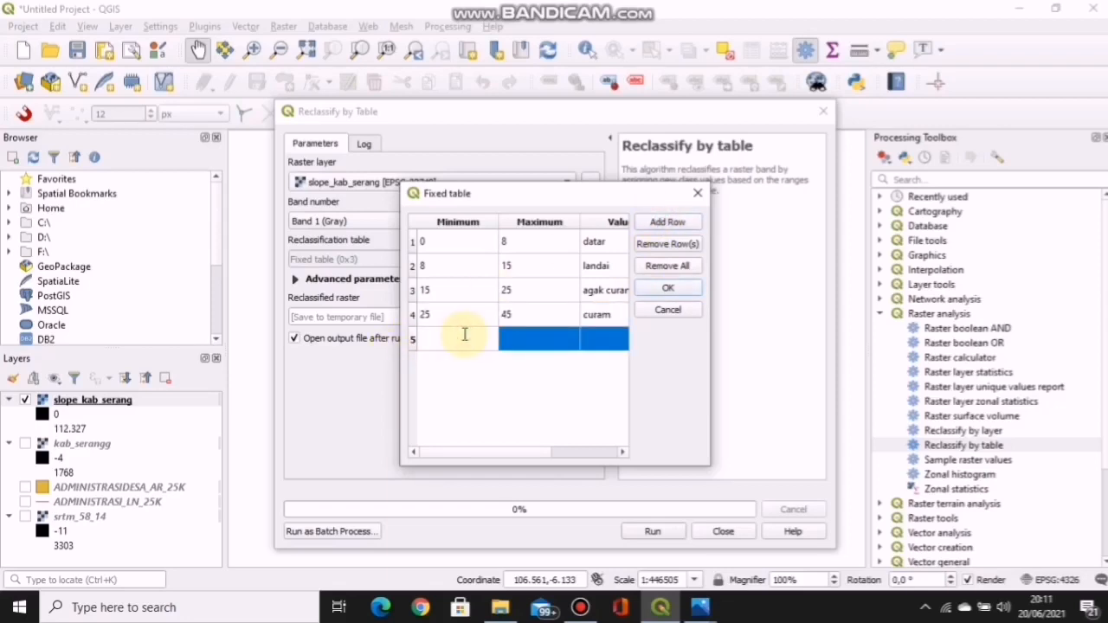
text(45)
double_click(528, 339)
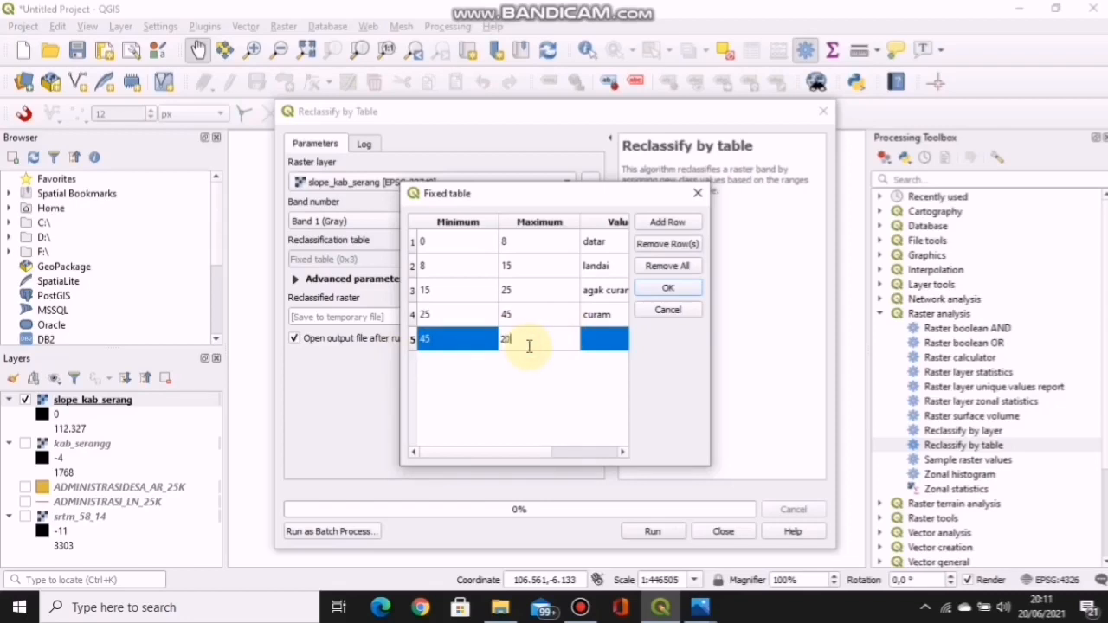
click(597, 342)
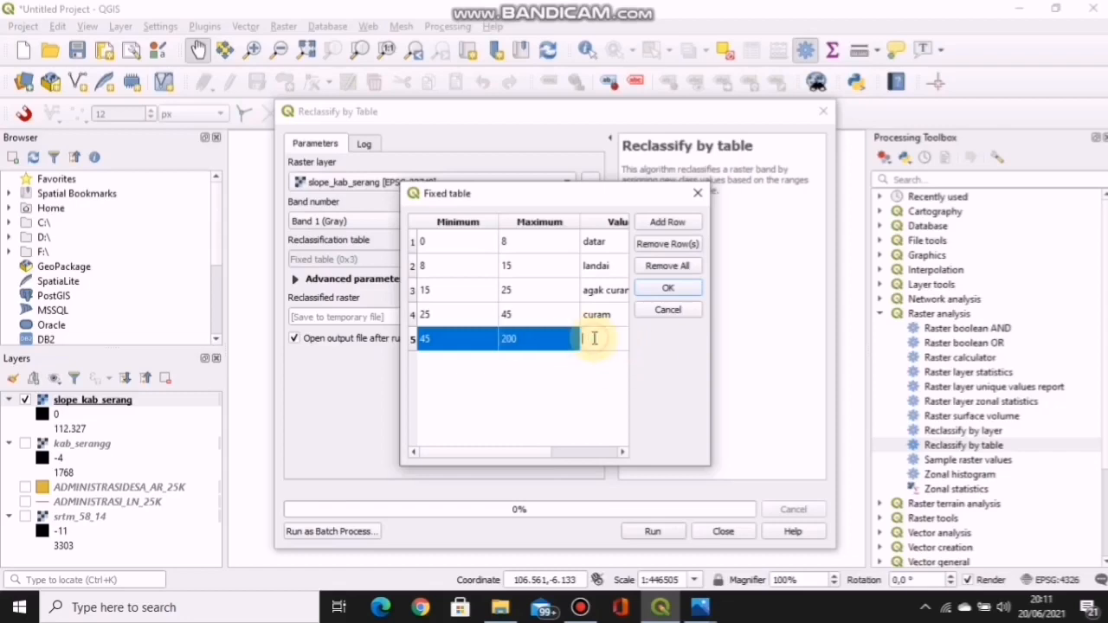
text(sangat cura)
click(668, 287)
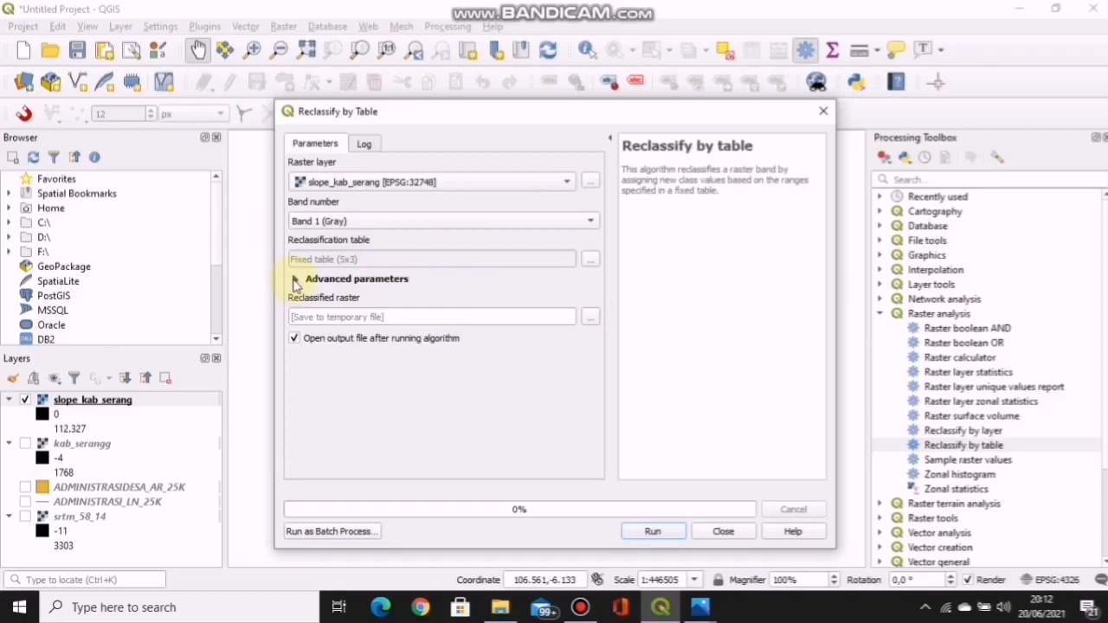
- Set the range boundaries of the slope reclassification to min <= value < max in the advanced parameters
click(296, 281)
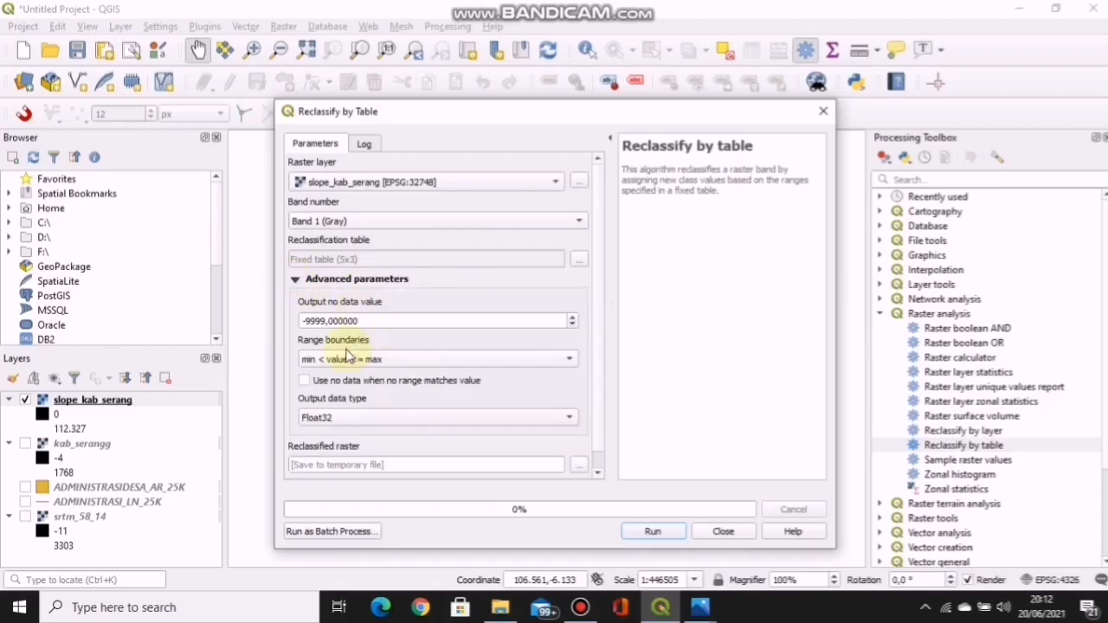
click(487, 360)
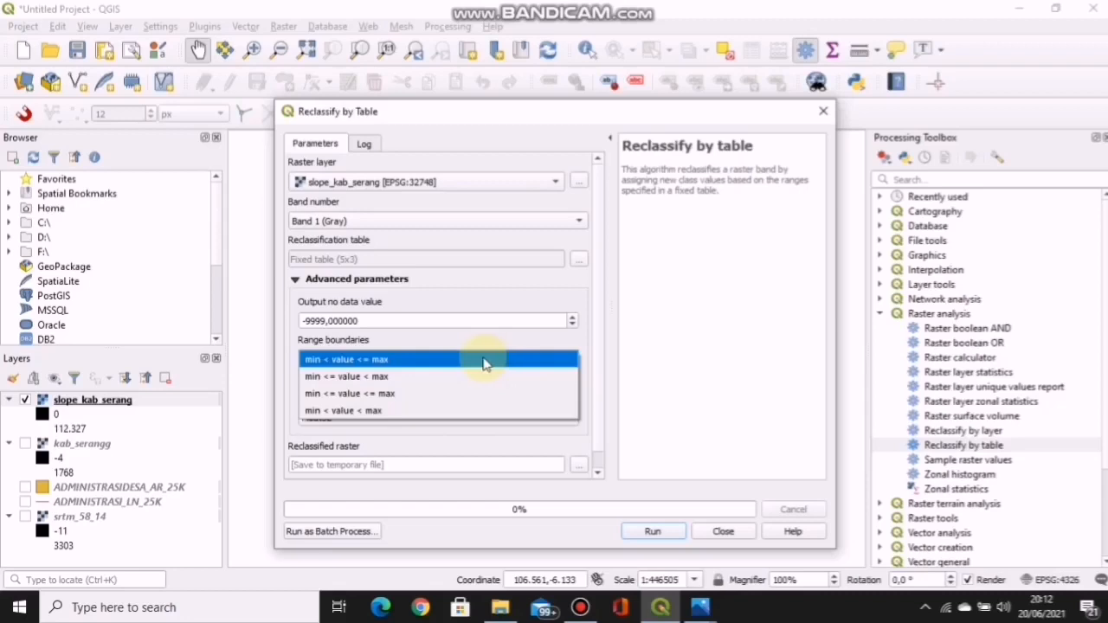
click(461, 377)
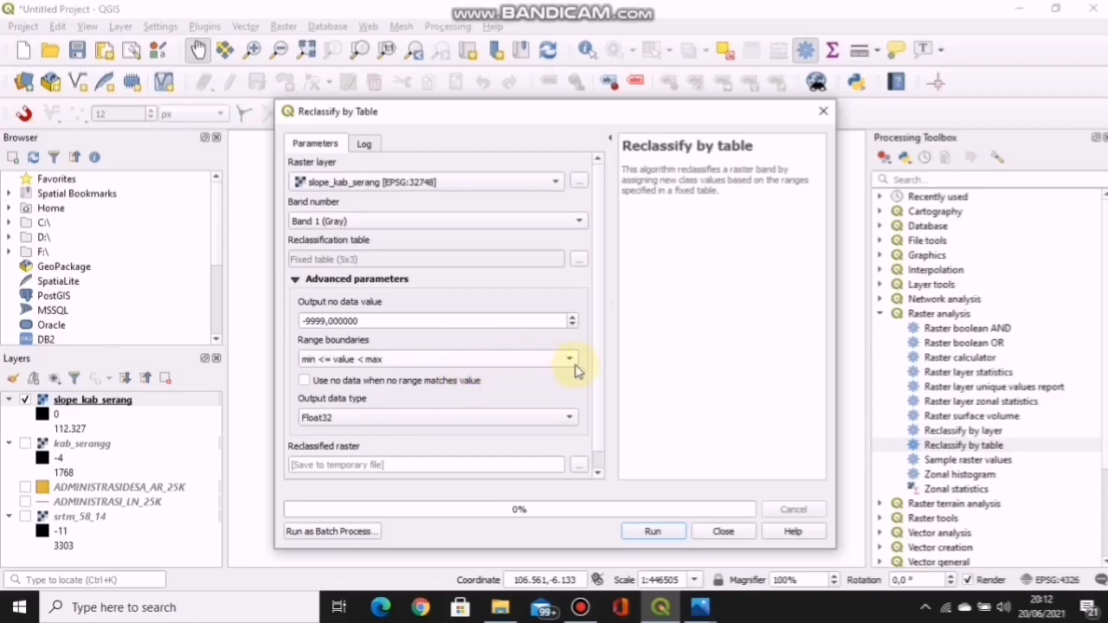
- Try to run the reclassification with the output saved as reclassificasy_kab_serang in the UAS SIG NUU folder, and close the tool
drag(598, 384, 599, 418)
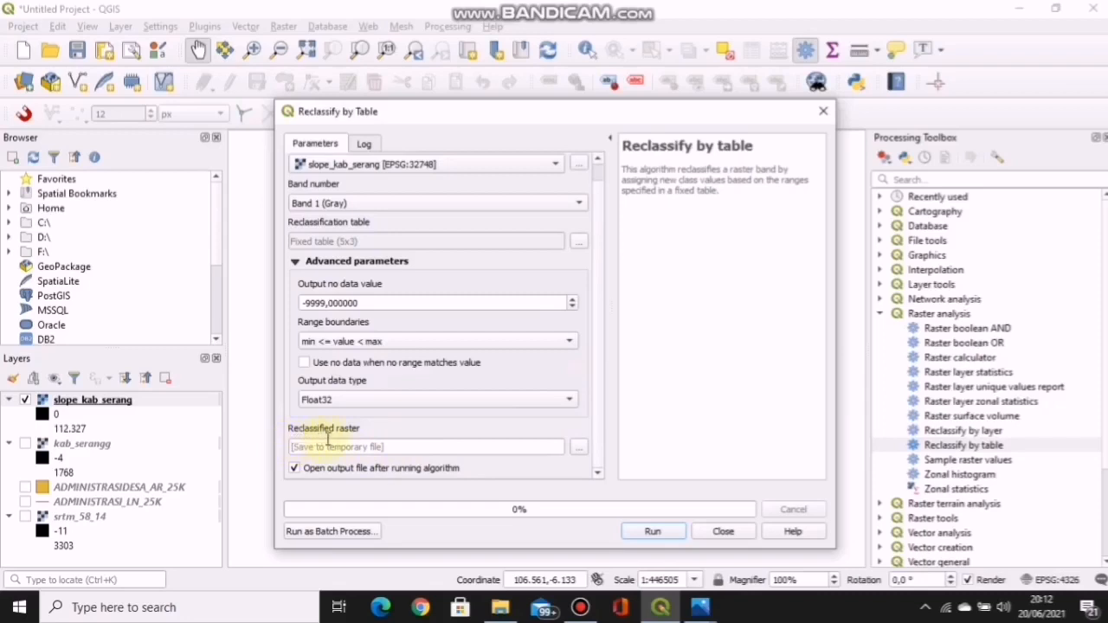
click(579, 449)
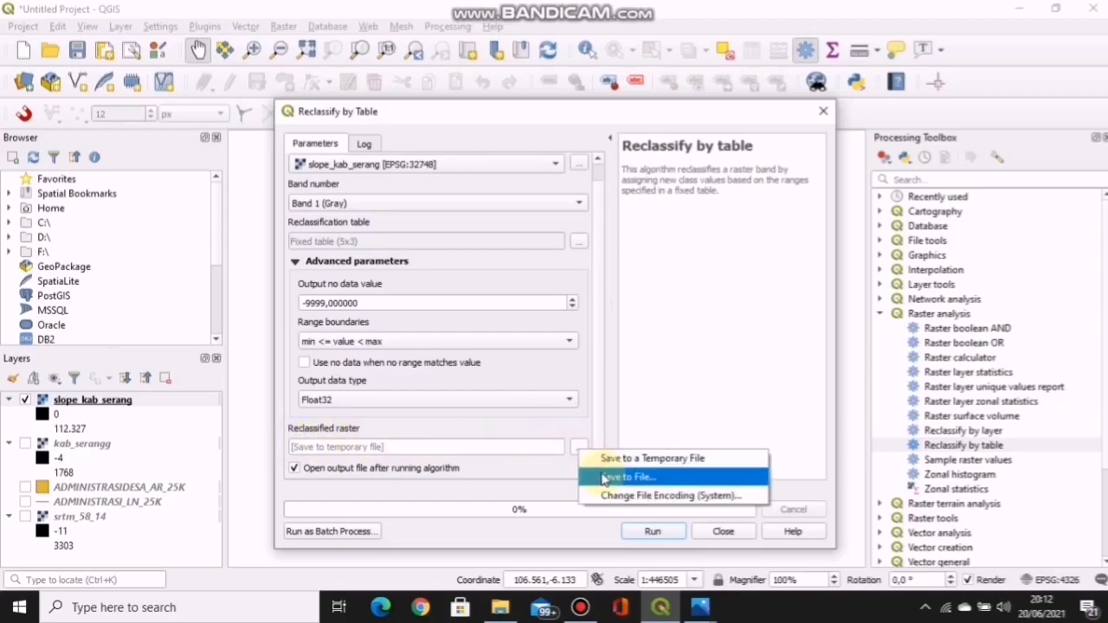
click(605, 479)
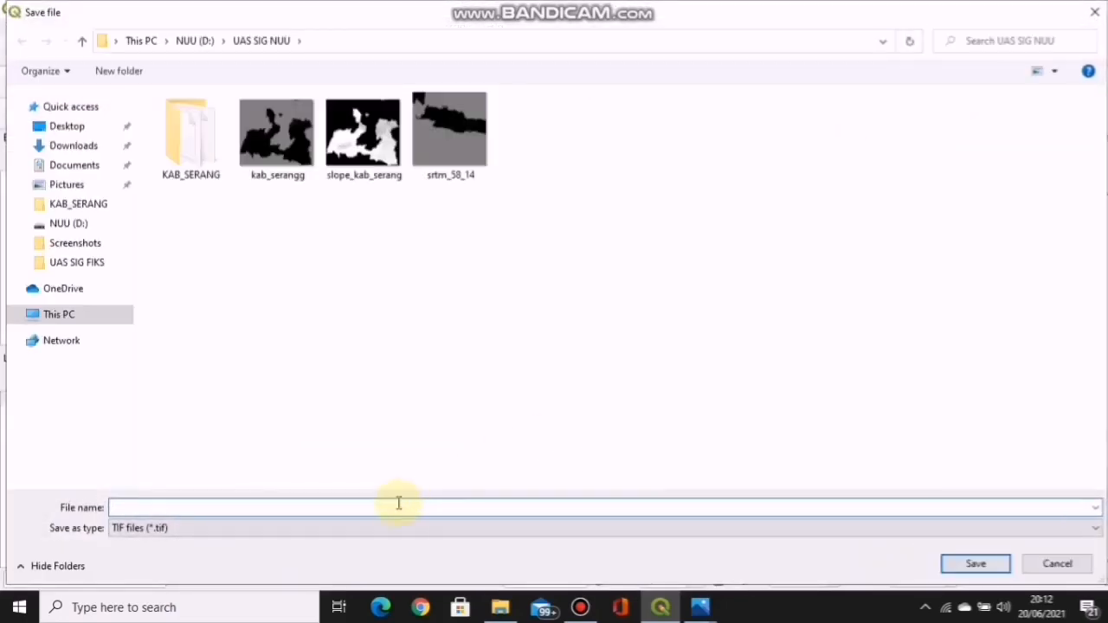
text(reclassificasy_kab_serang)
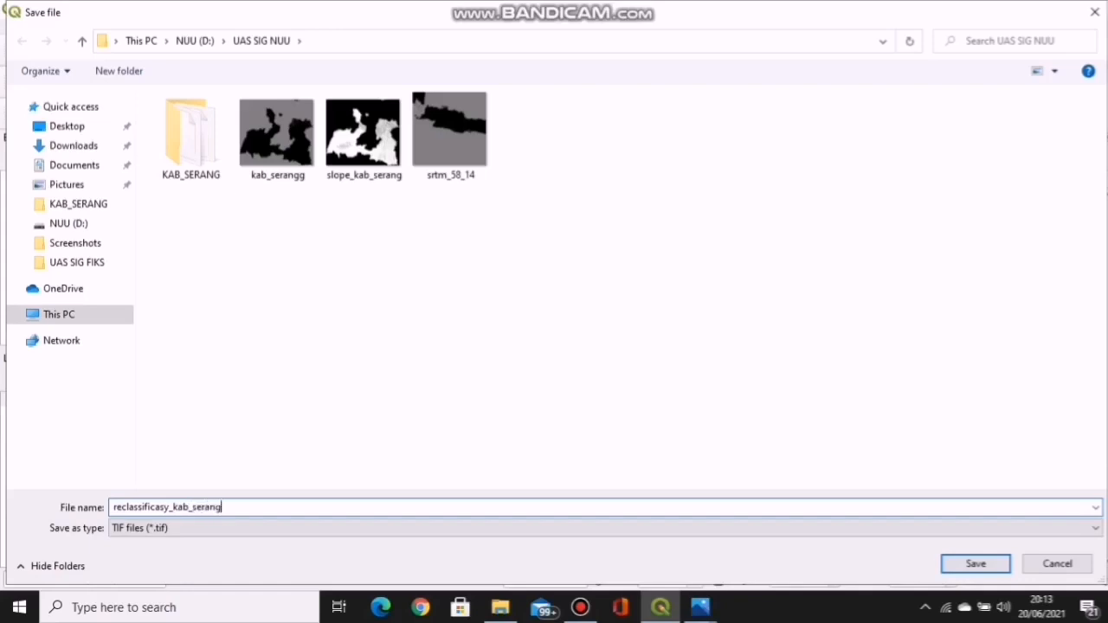
click(976, 563)
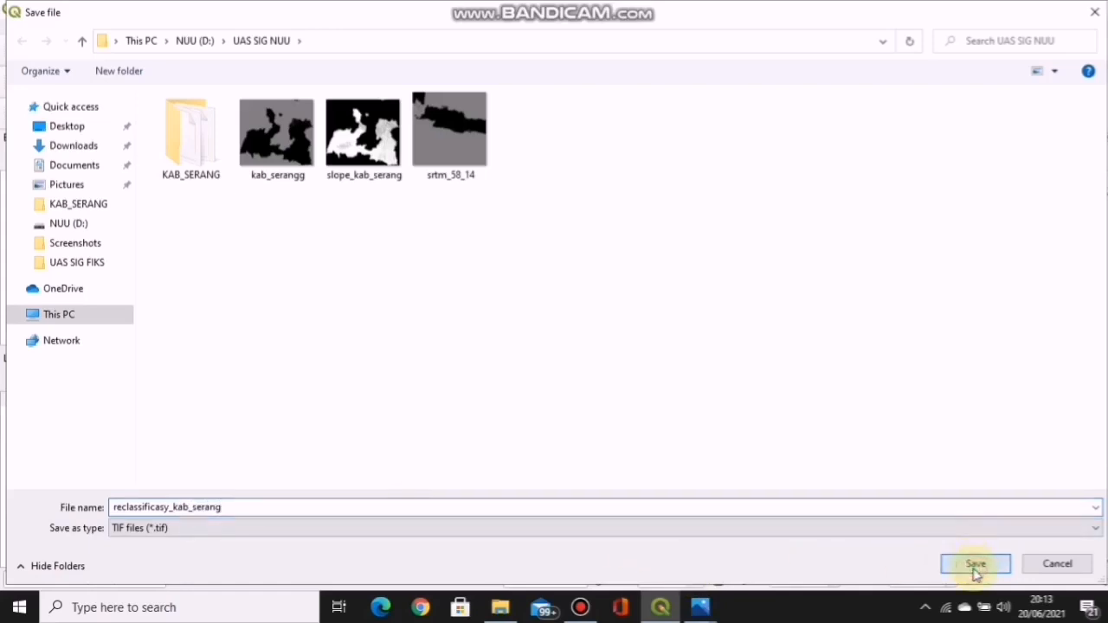
click(649, 533)
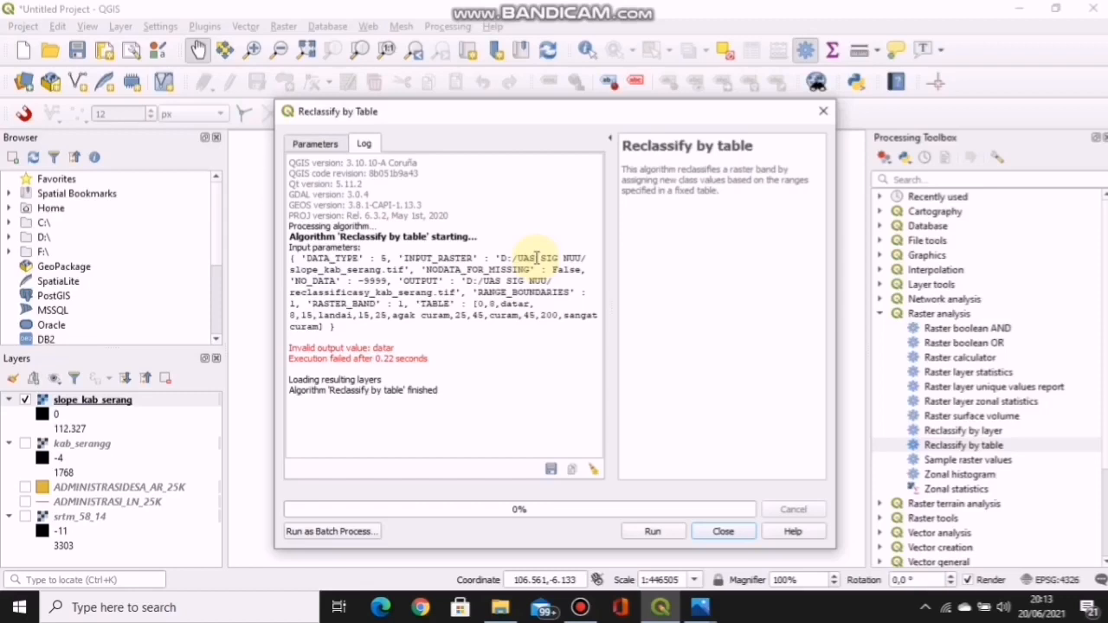
click(722, 534)
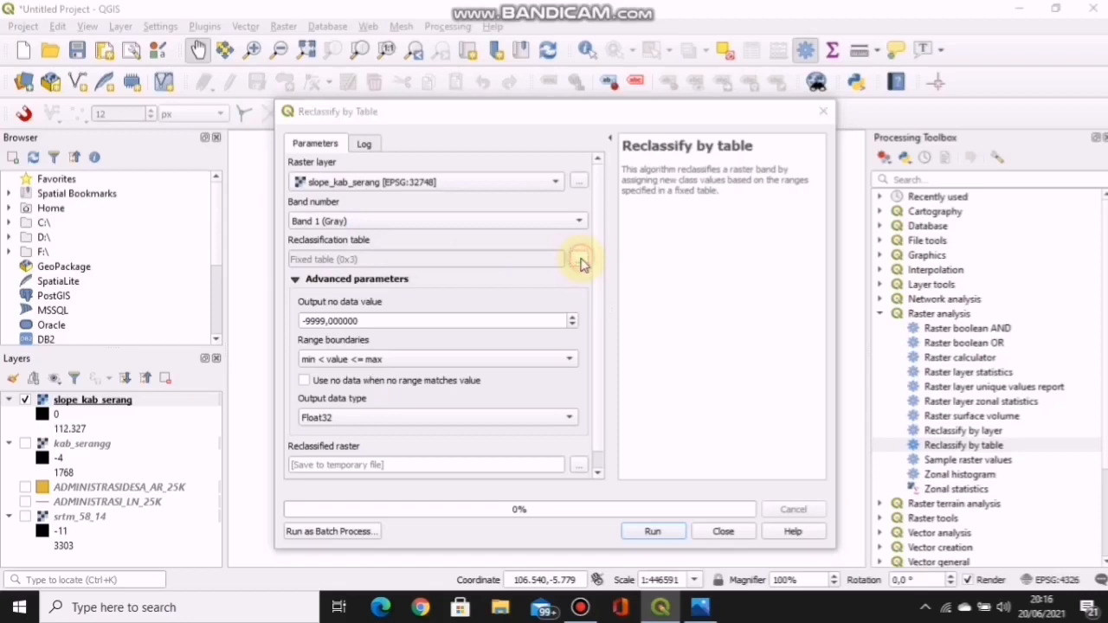
- Add a first row to the empty reclassification table and consult the Klasifikasi-Kemiringan-Lereng Pola-Rehabilitasi-Lahan image on drive D: through File Explorer, returning to QGIS
click(580, 261)
click(666, 224)
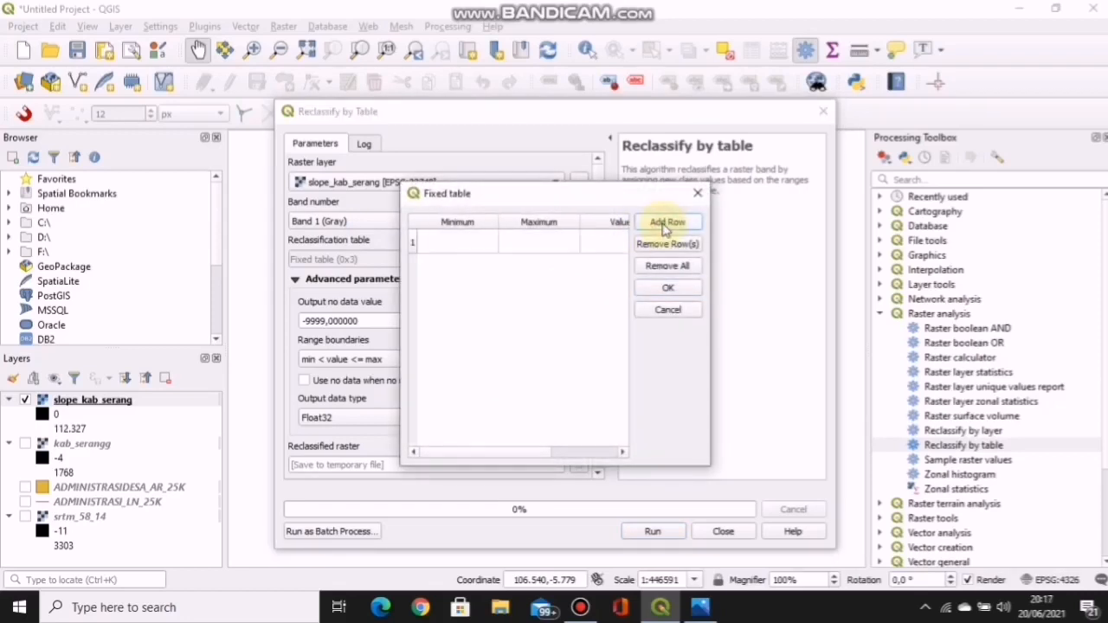
click(502, 606)
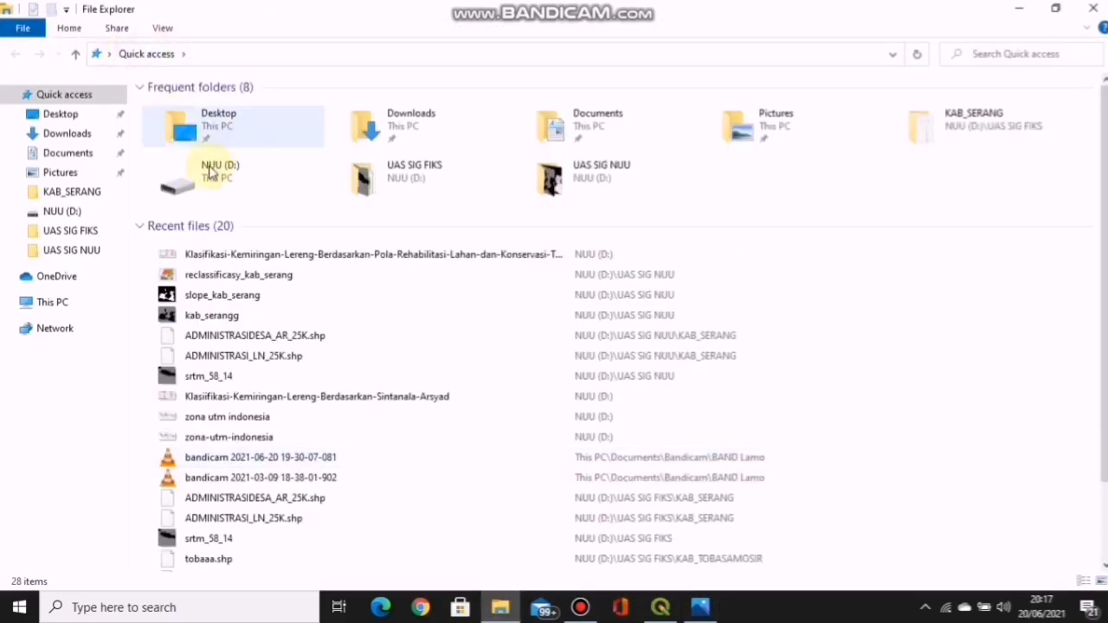
double_click(210, 173)
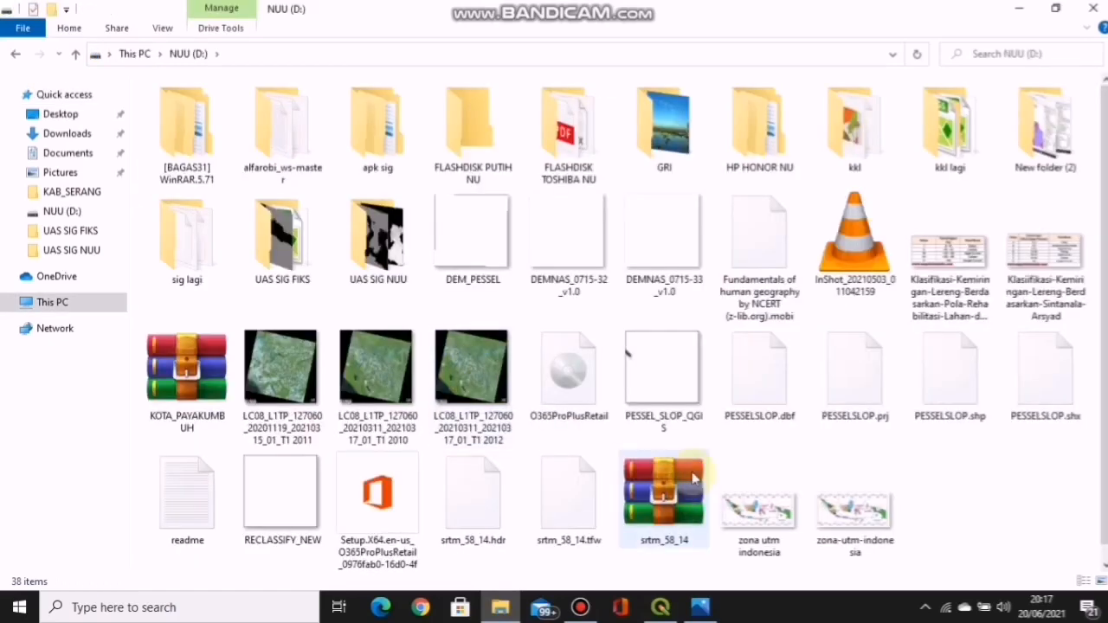
click(961, 272)
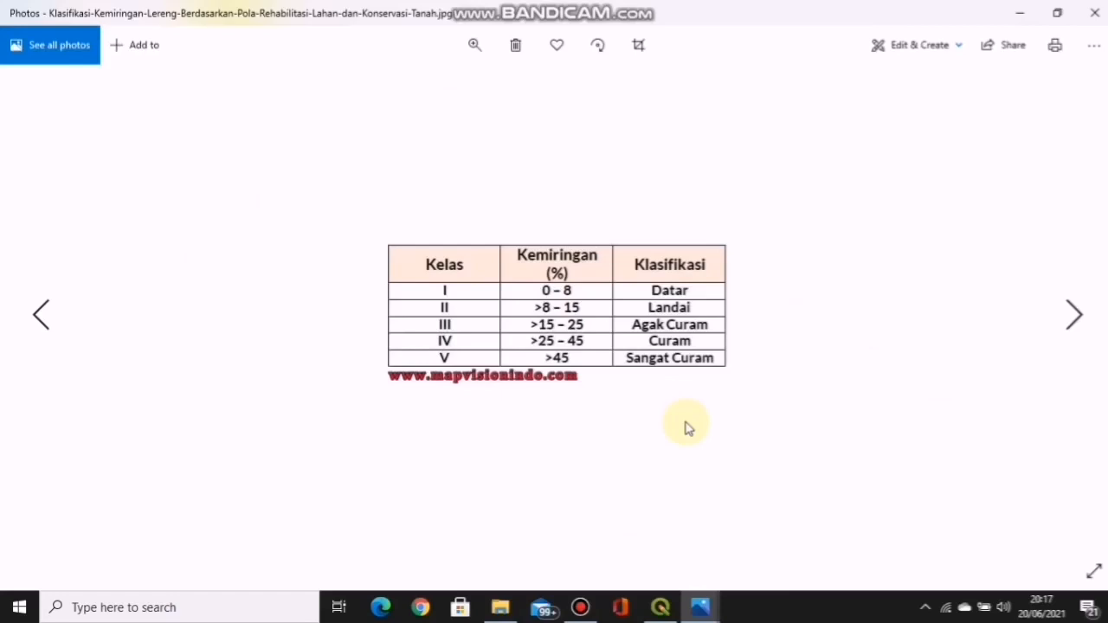
click(1025, 9)
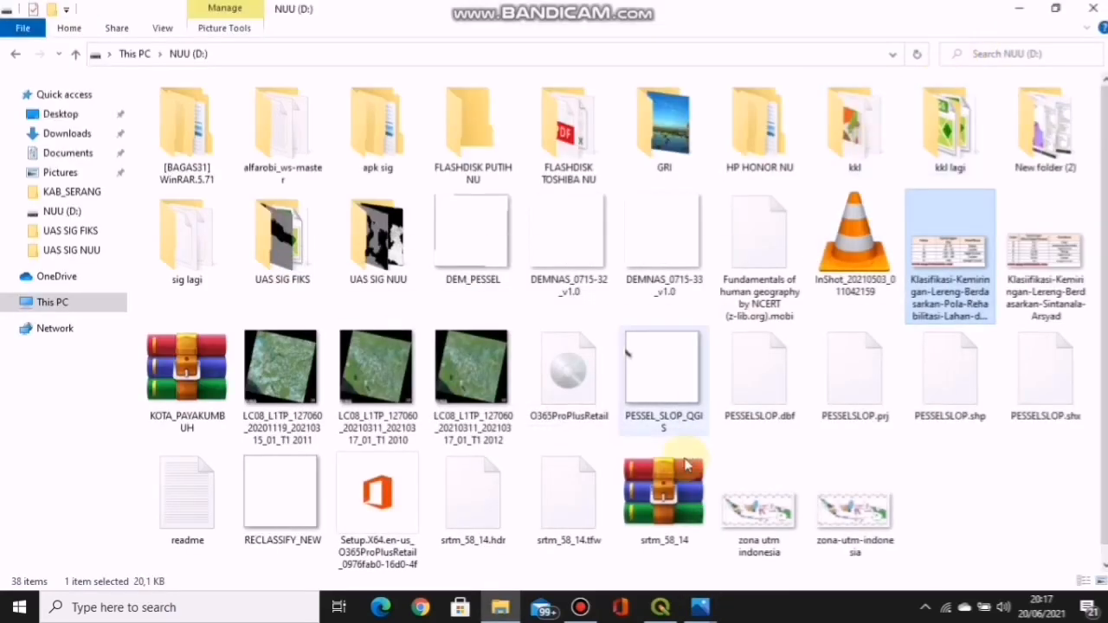
click(661, 607)
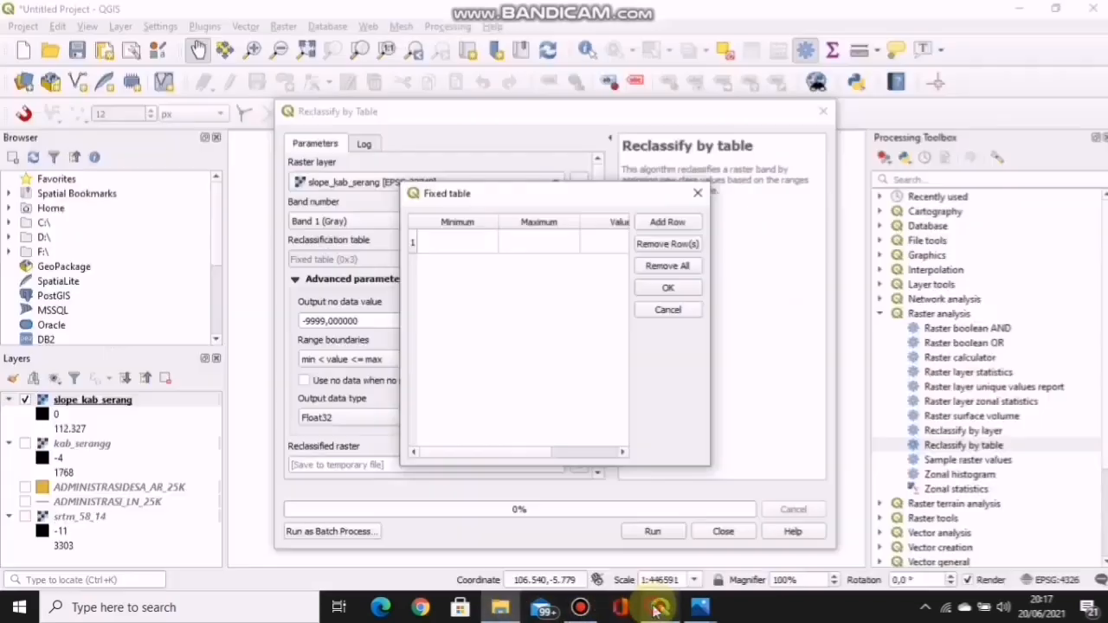
- Fill the first row of the reclassification table with minimum 0, maximum 8 and value 1
double_click(451, 241)
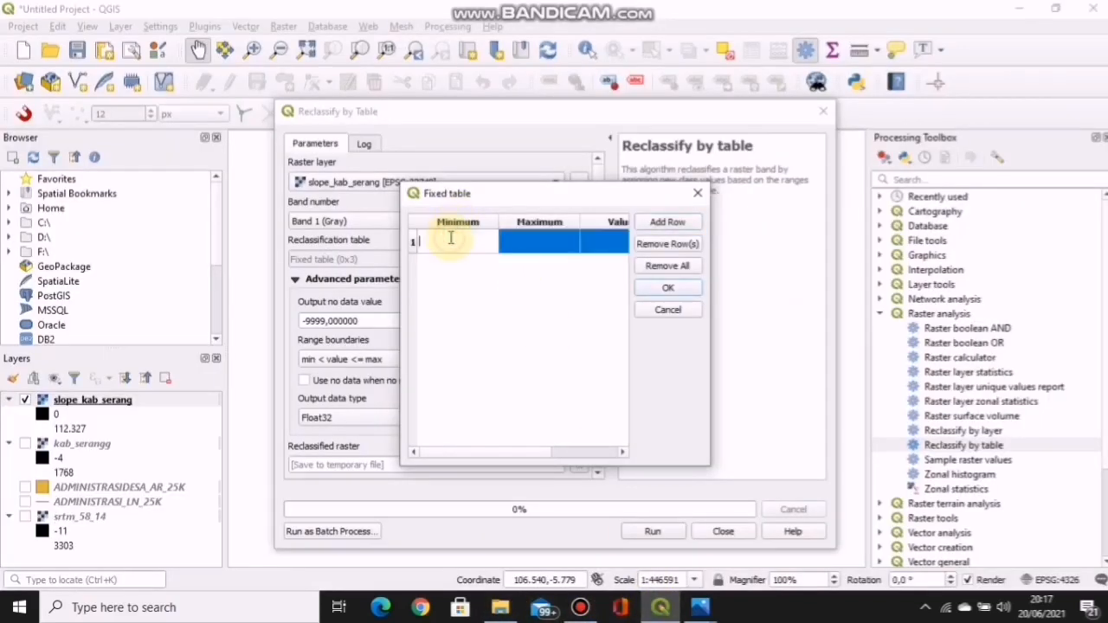
text(0)
double_click(550, 246)
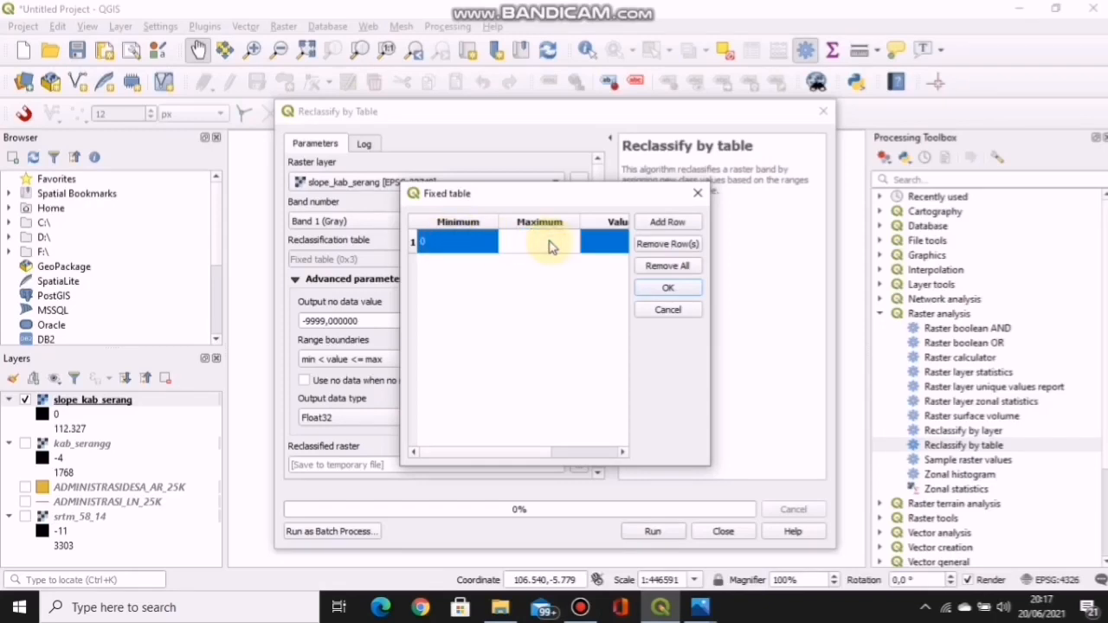
double_click(606, 241)
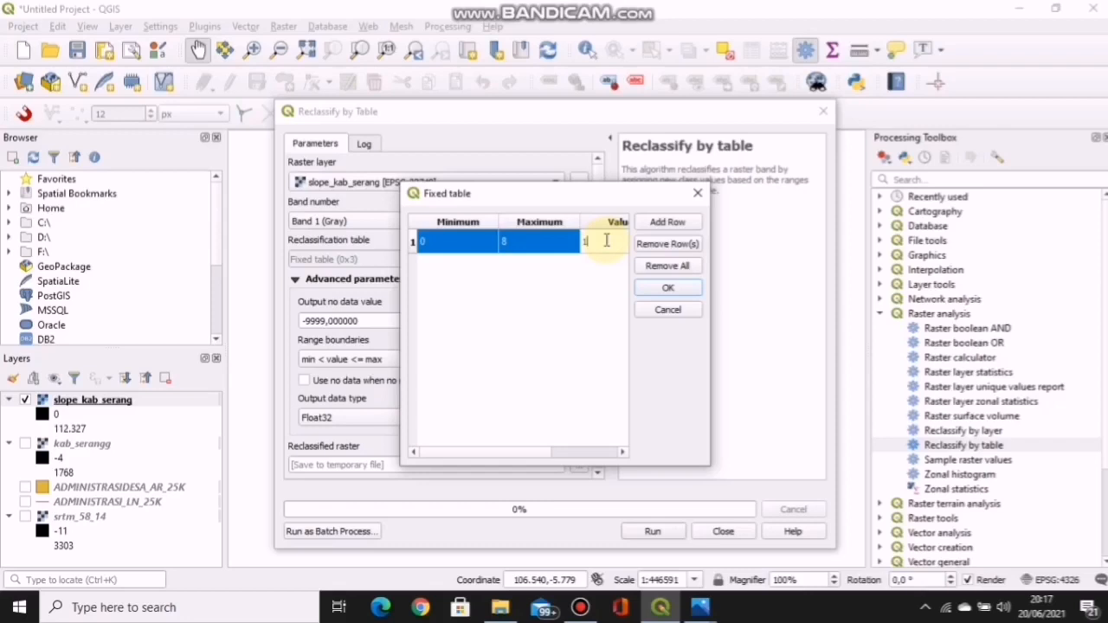
- Add a second class to the reclassification table with minimum 8, maximum 15 and value 2
click(665, 225)
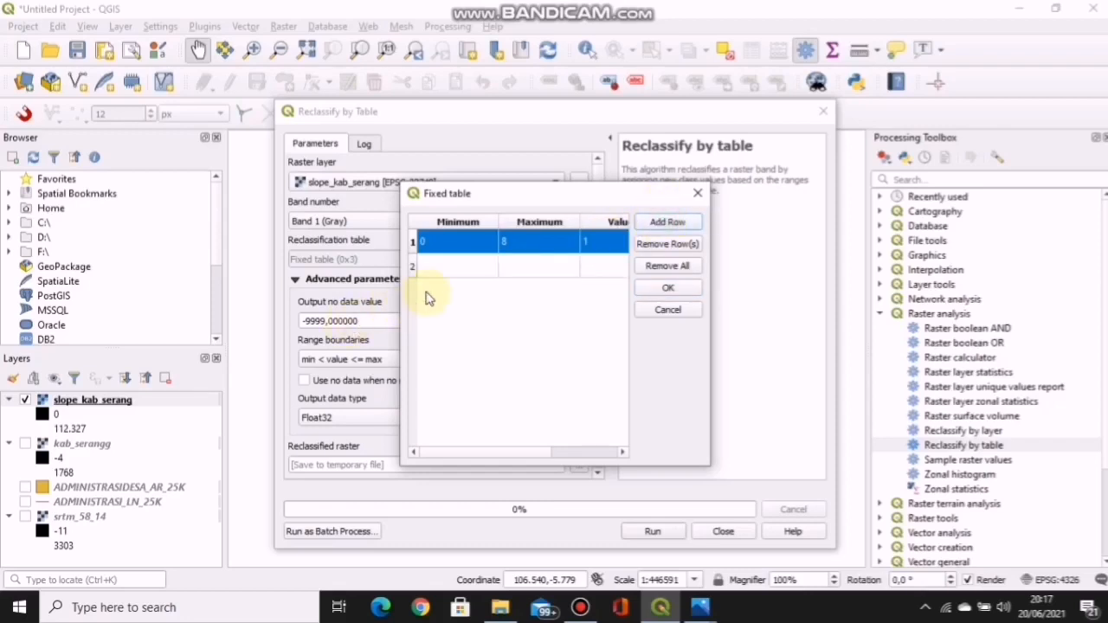
click(462, 271)
click(462, 268)
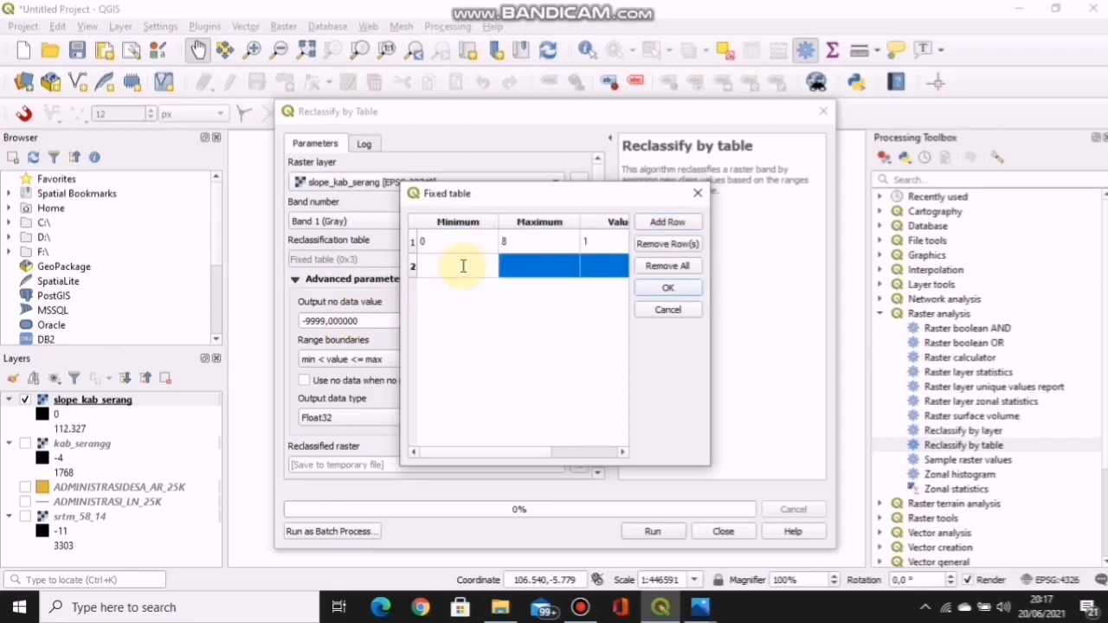
click(527, 266)
click(528, 266)
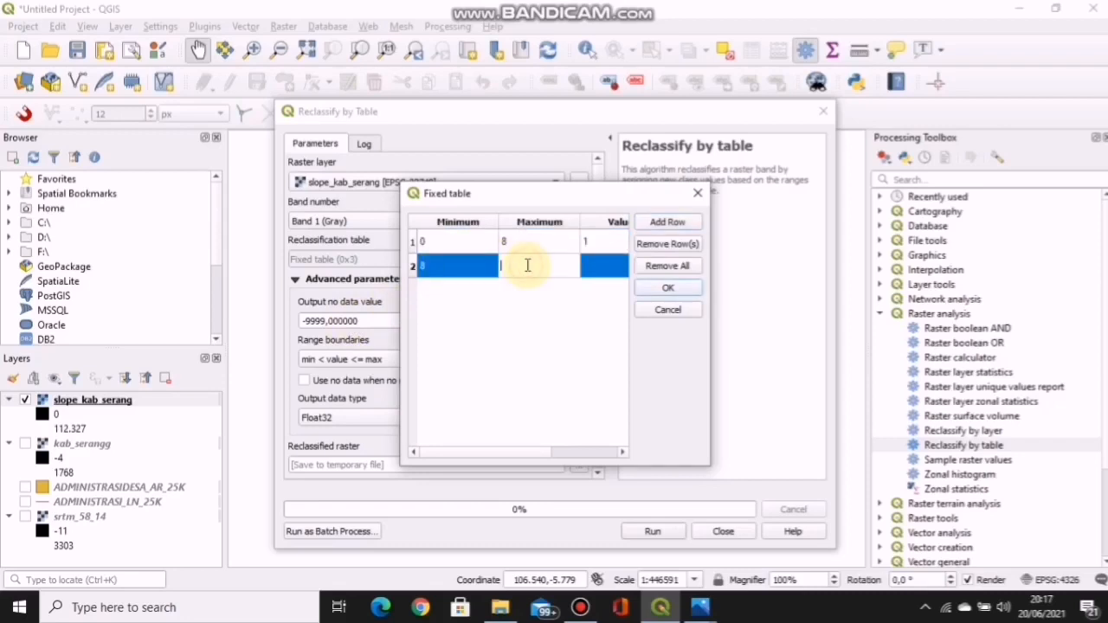
click(595, 274)
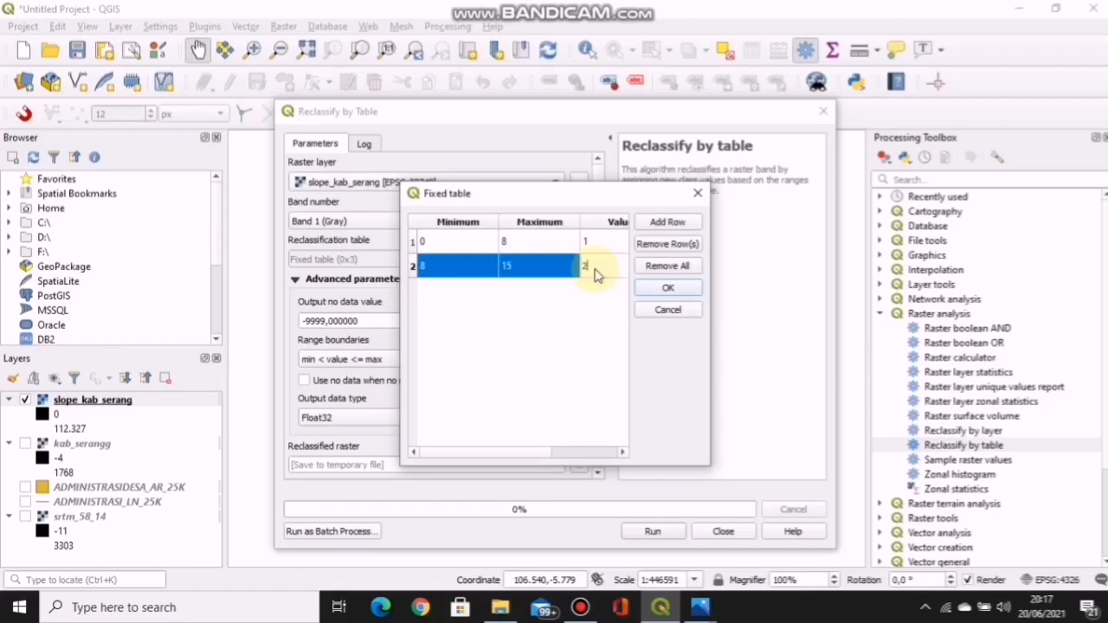
key(Return)
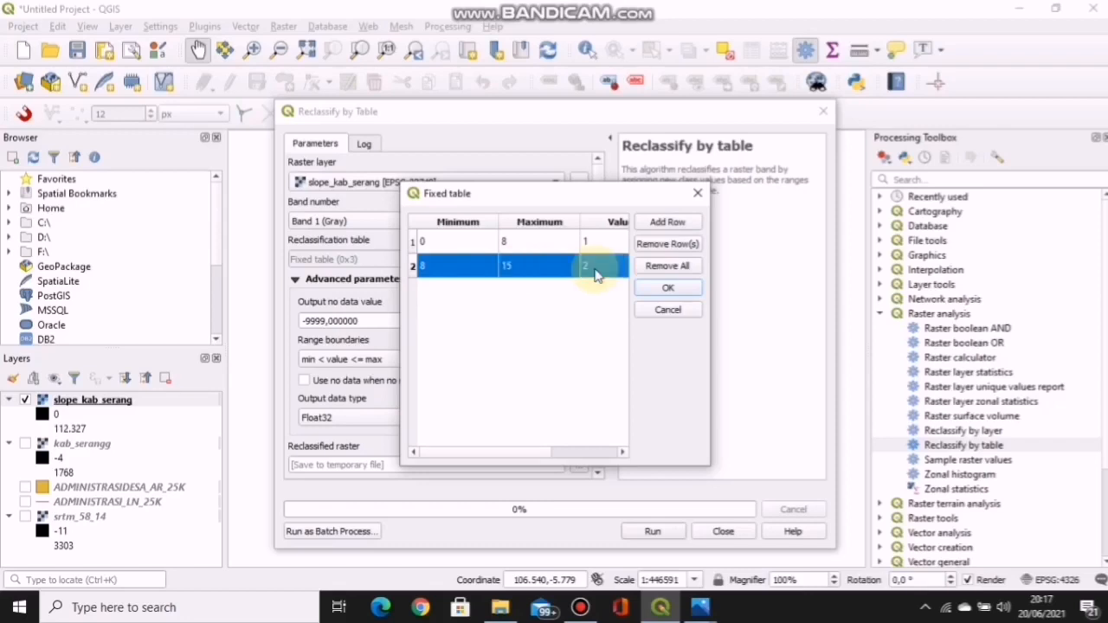
- Add a third class to the reclassification table with minimum 15, maximum 25 and value 3
click(667, 223)
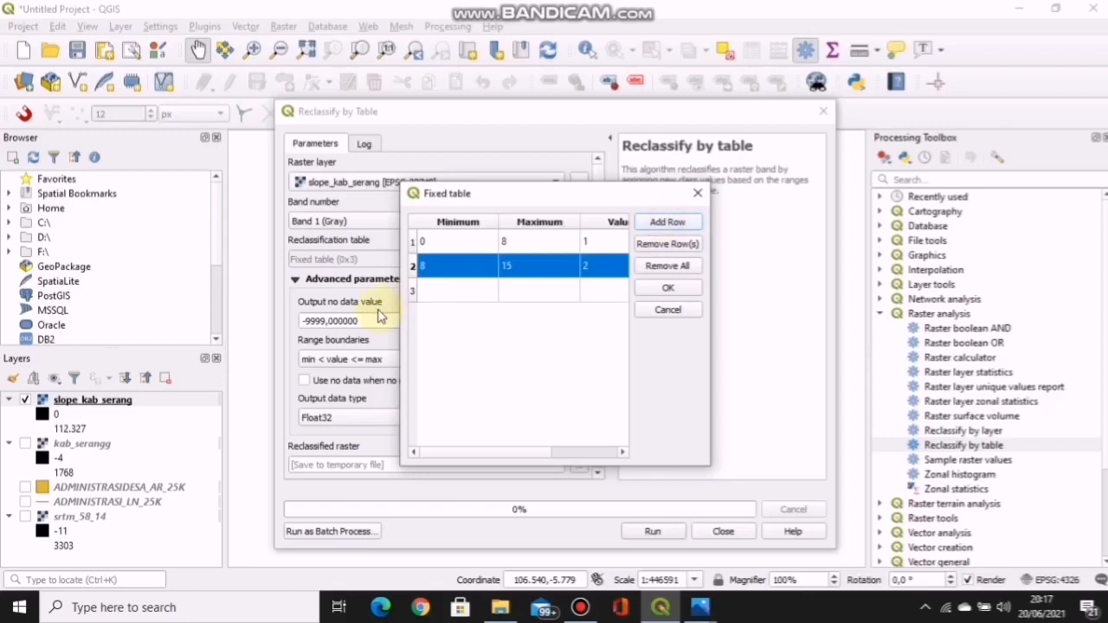
click(463, 288)
text(15)
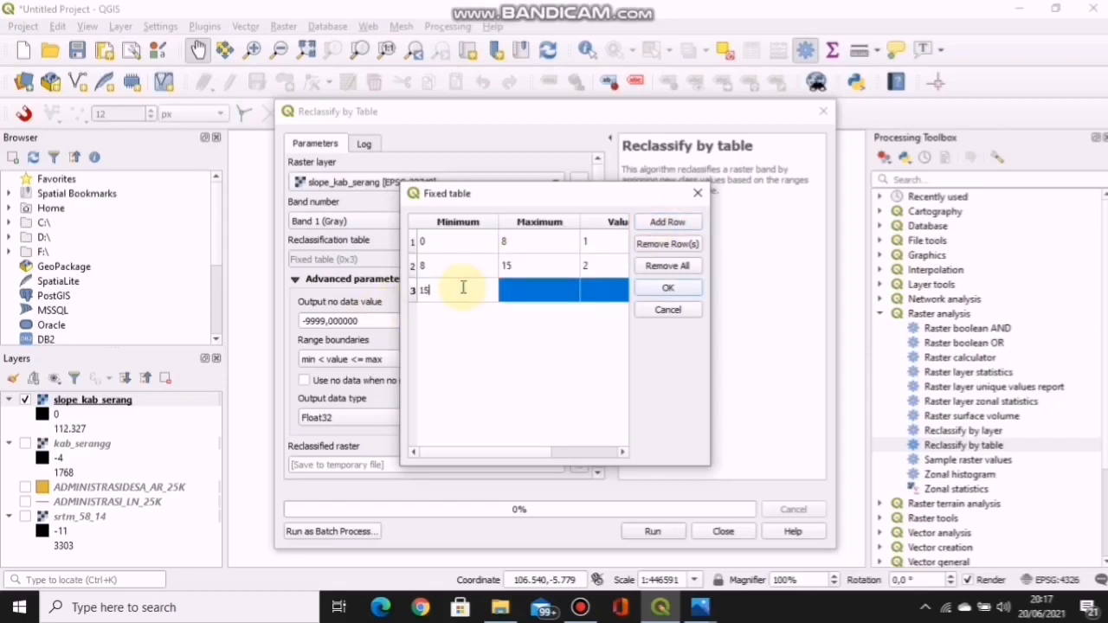
double_click(538, 292)
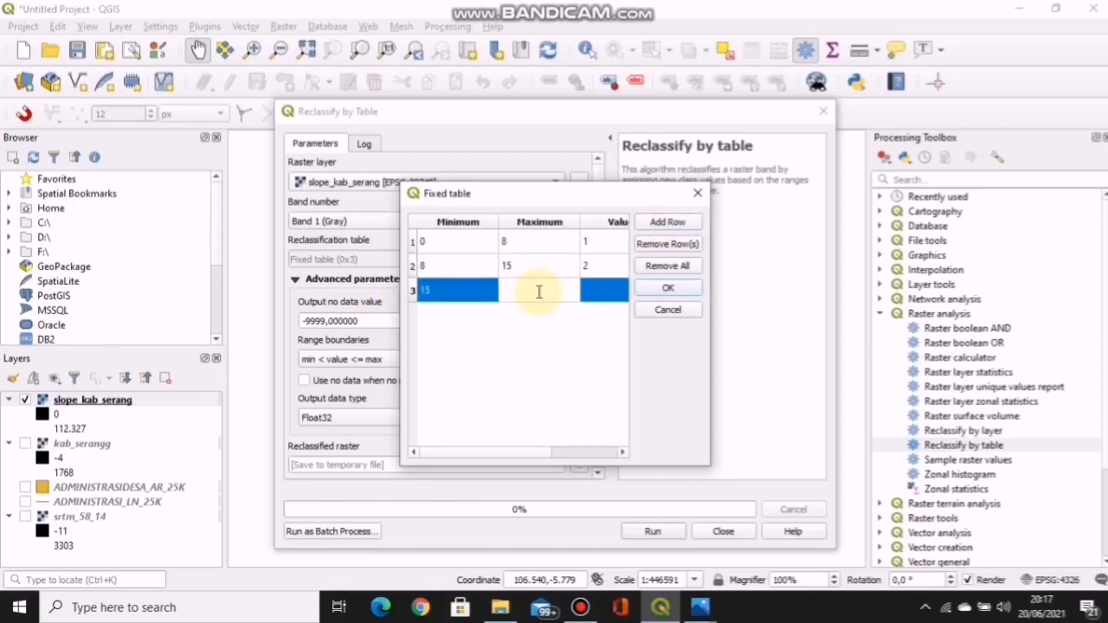
click(604, 288)
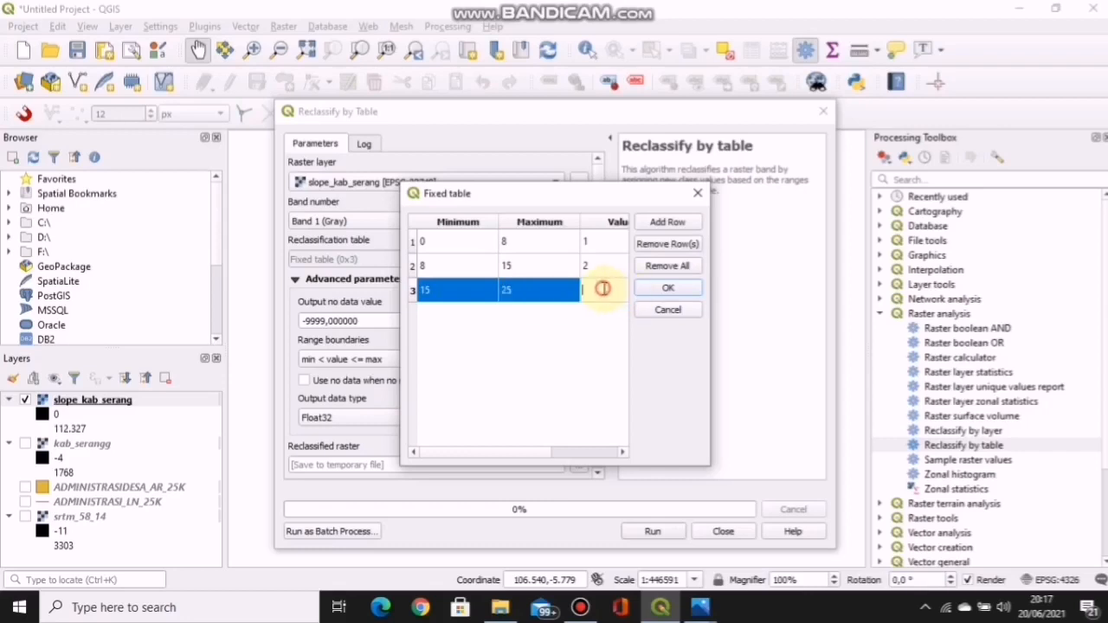
text(3)
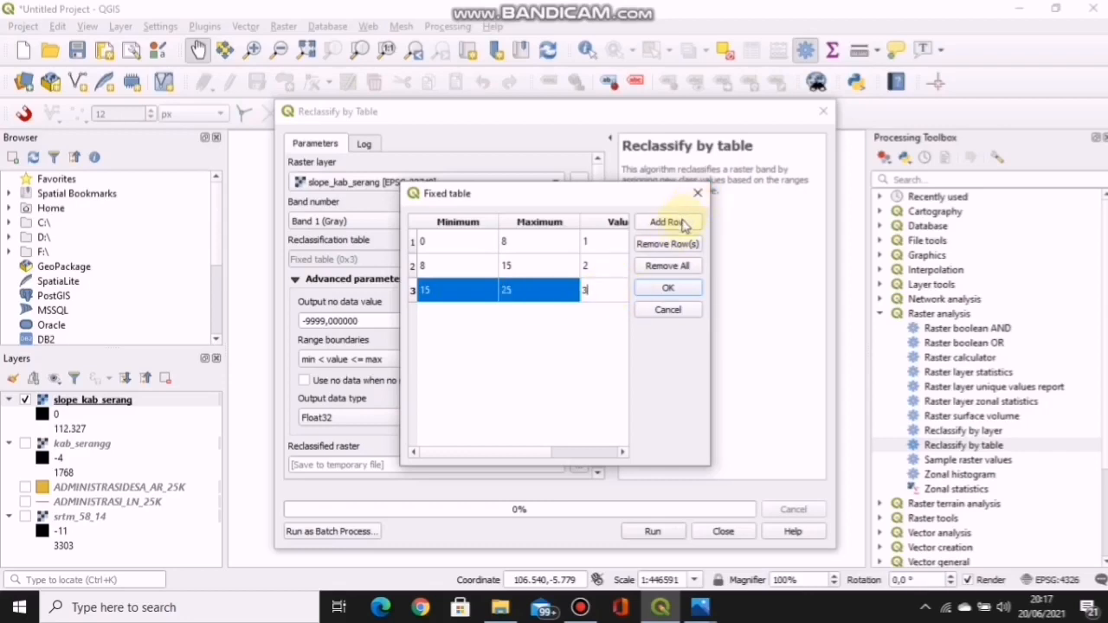
- Add a fourth class to the reclassification table with minimum 25, maximum 45 and value 4
click(683, 222)
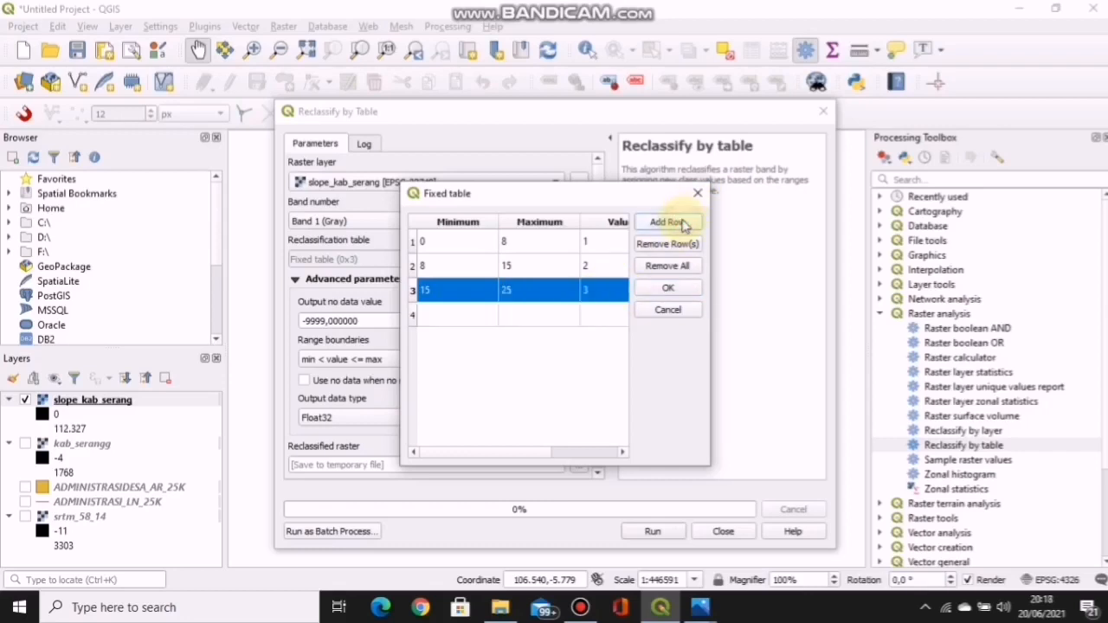
double_click(453, 313)
text(25)
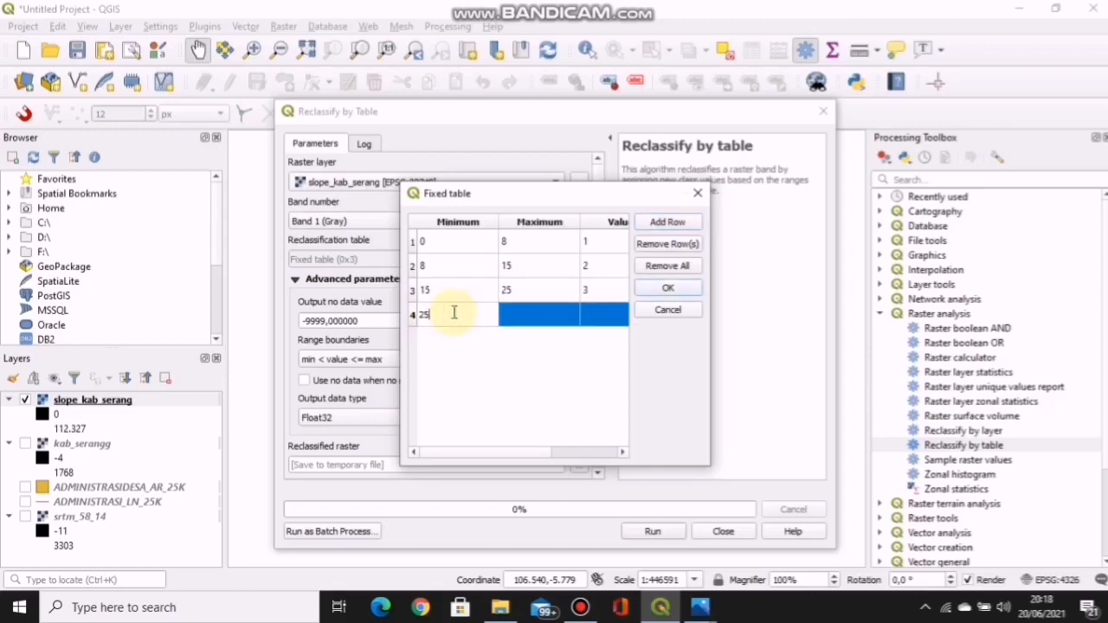
double_click(528, 317)
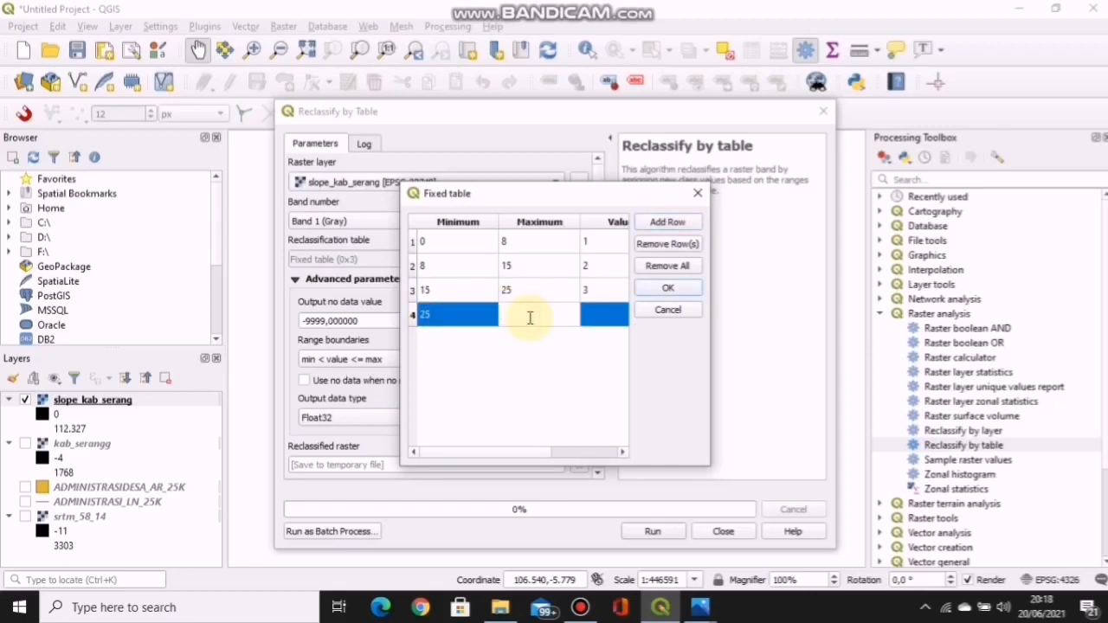
double_click(607, 318)
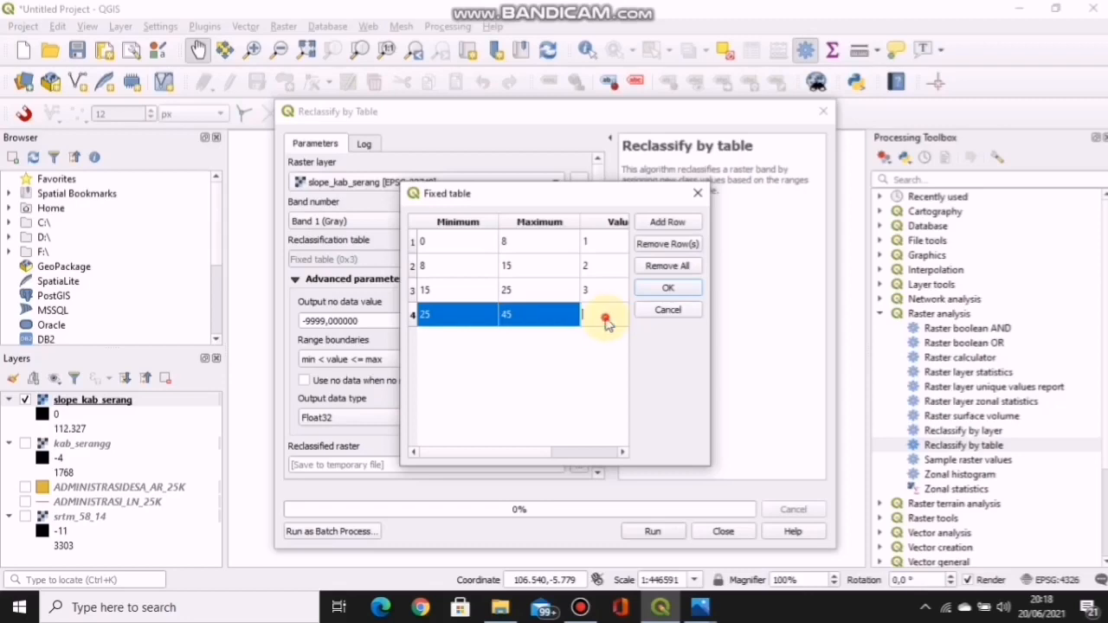
- Add a fifth class to the reclassification table with minimum 45, maximum 200 and value 5, and accept the table
click(668, 223)
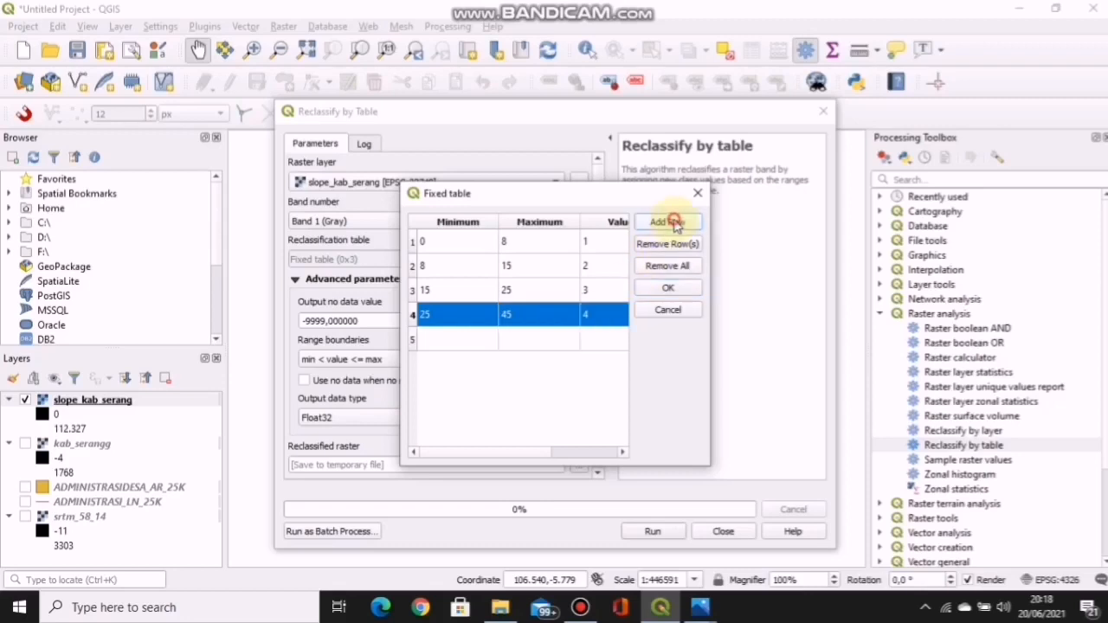
double_click(453, 339)
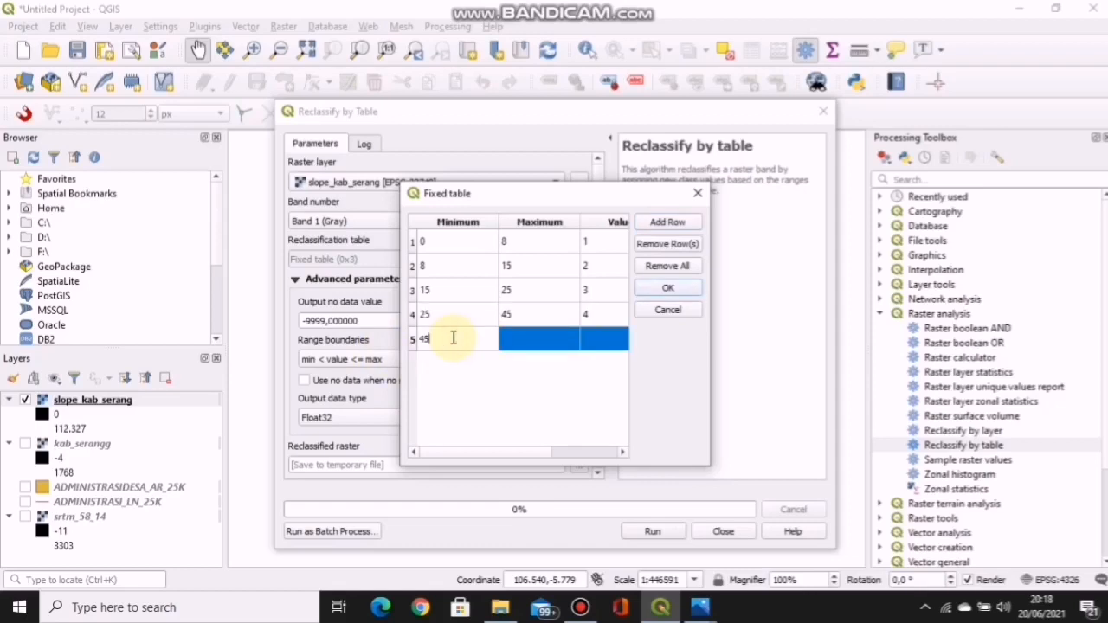
click(543, 338)
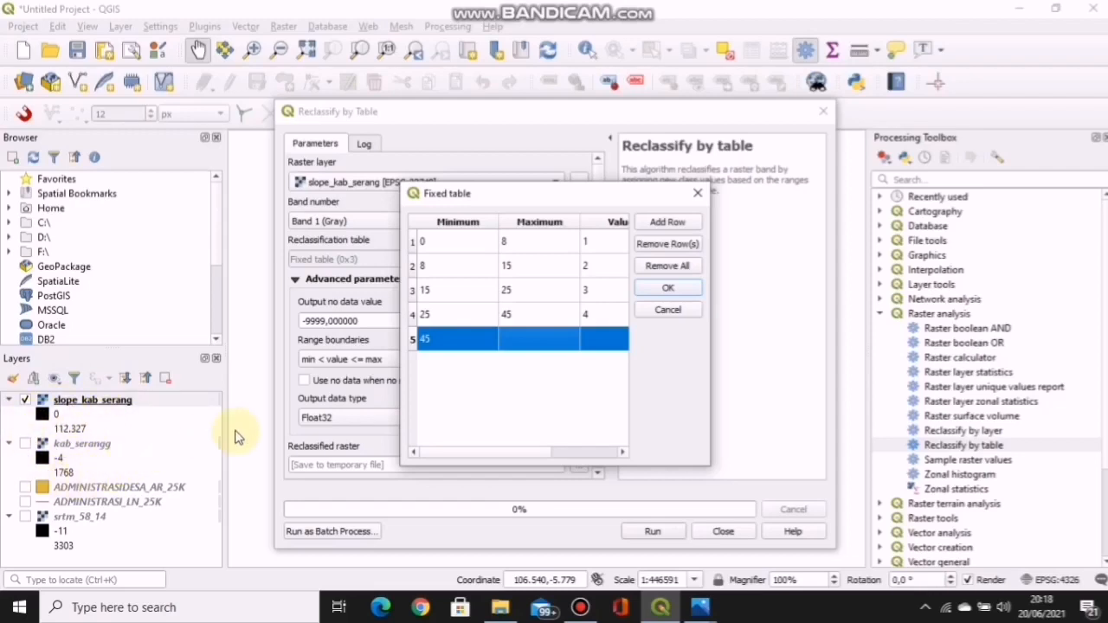
double_click(537, 338)
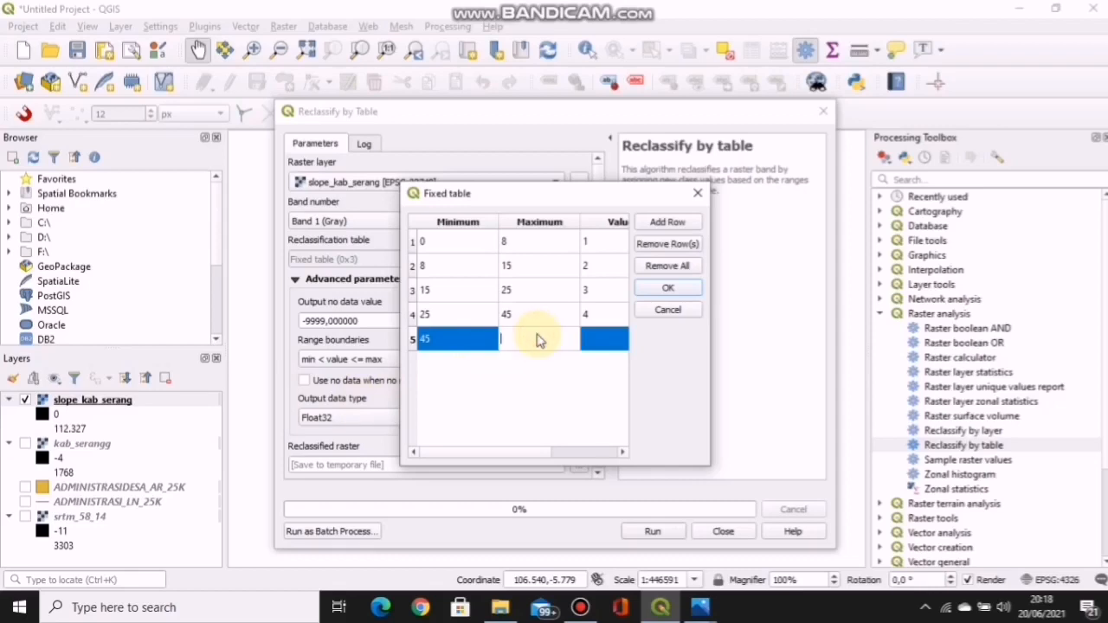
click(594, 342)
double_click(594, 342)
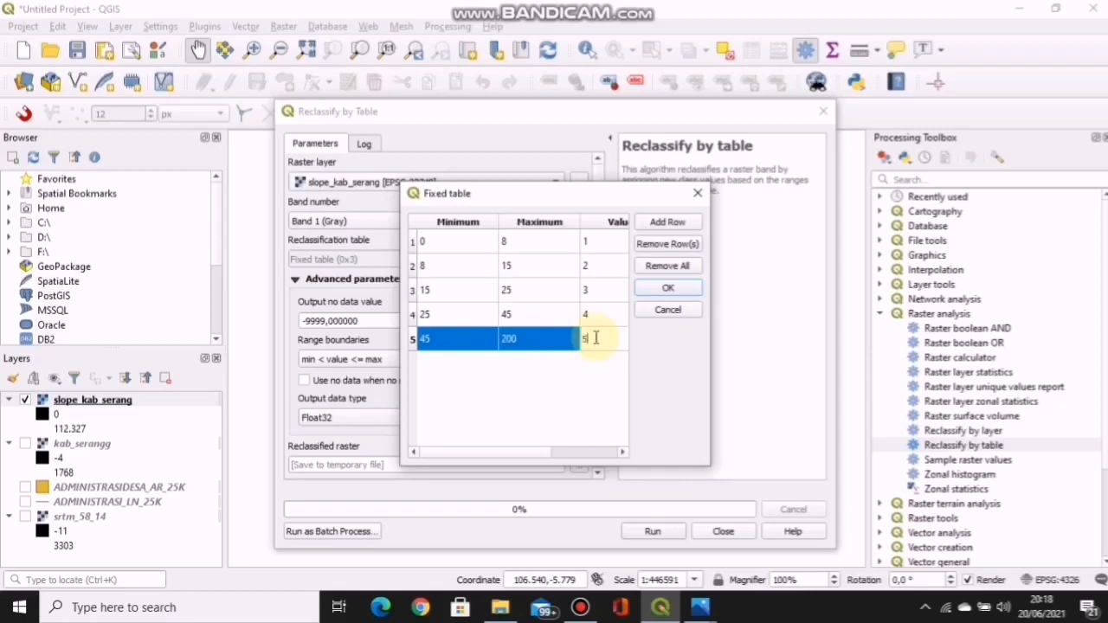
text(5)
click(667, 289)
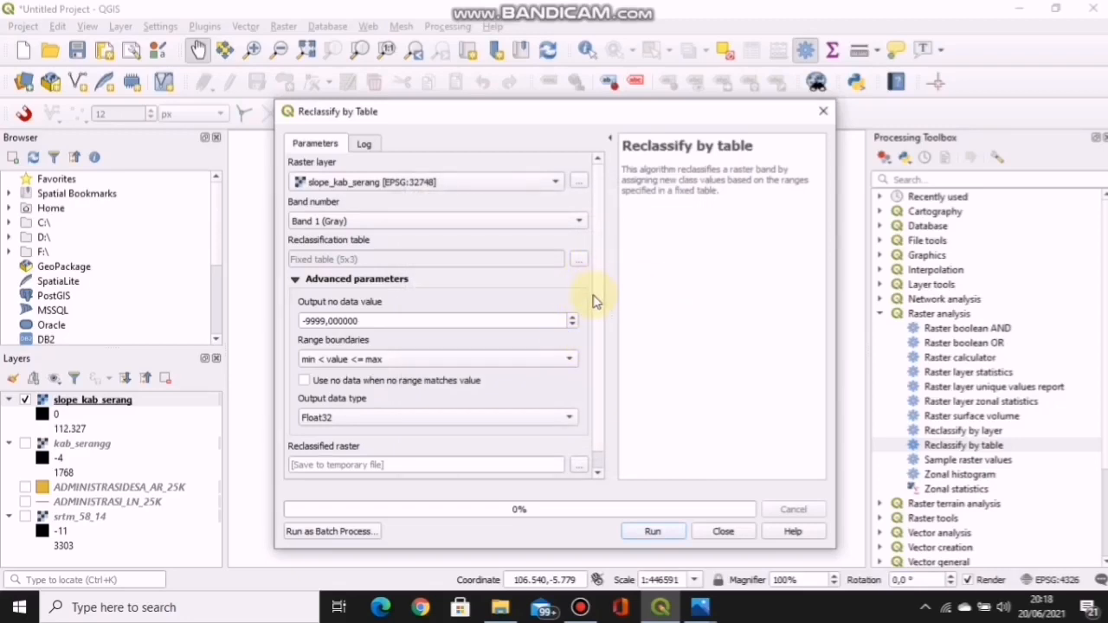
- Set the range boundaries to min <= value < max and the output file to reclassify_kab_serang.tif in the UAS SIG NUU folder
click(424, 360)
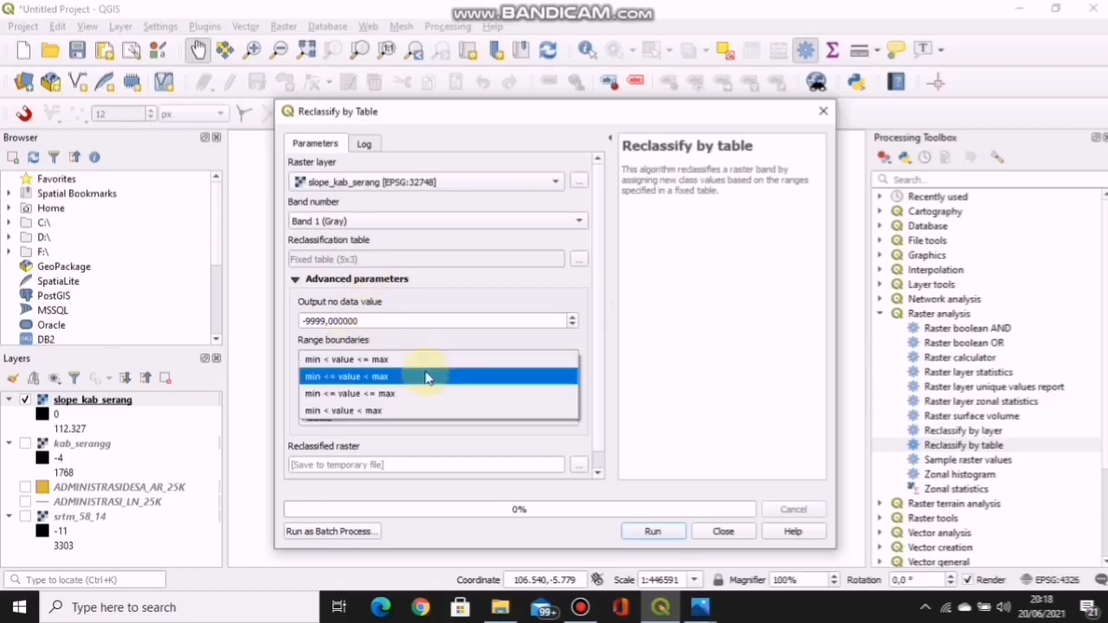
click(425, 378)
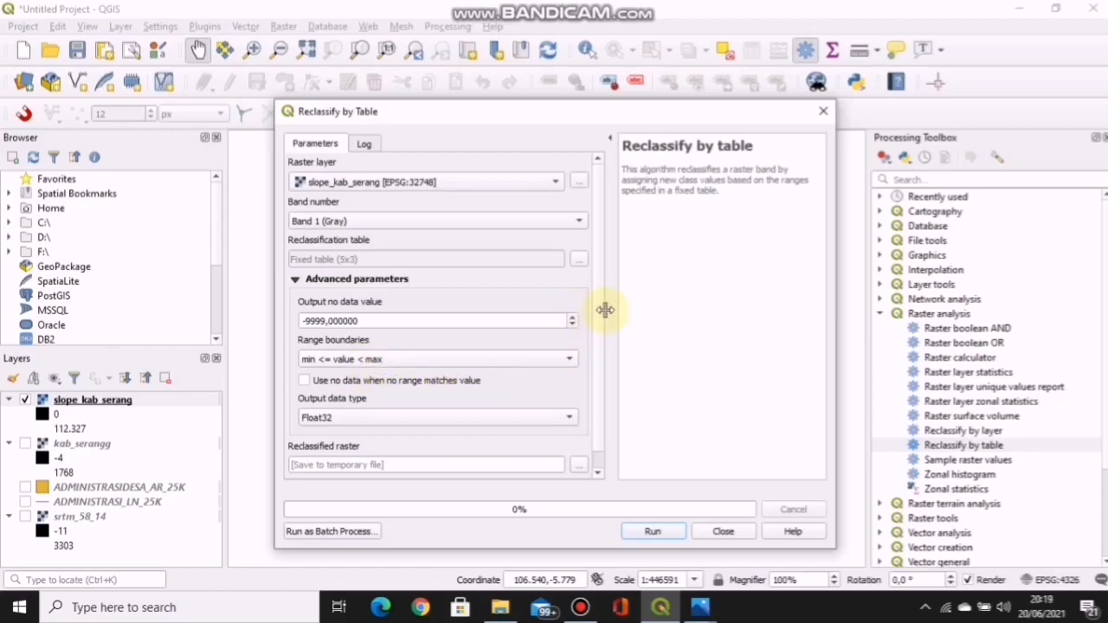
scroll(596, 347, down, 1)
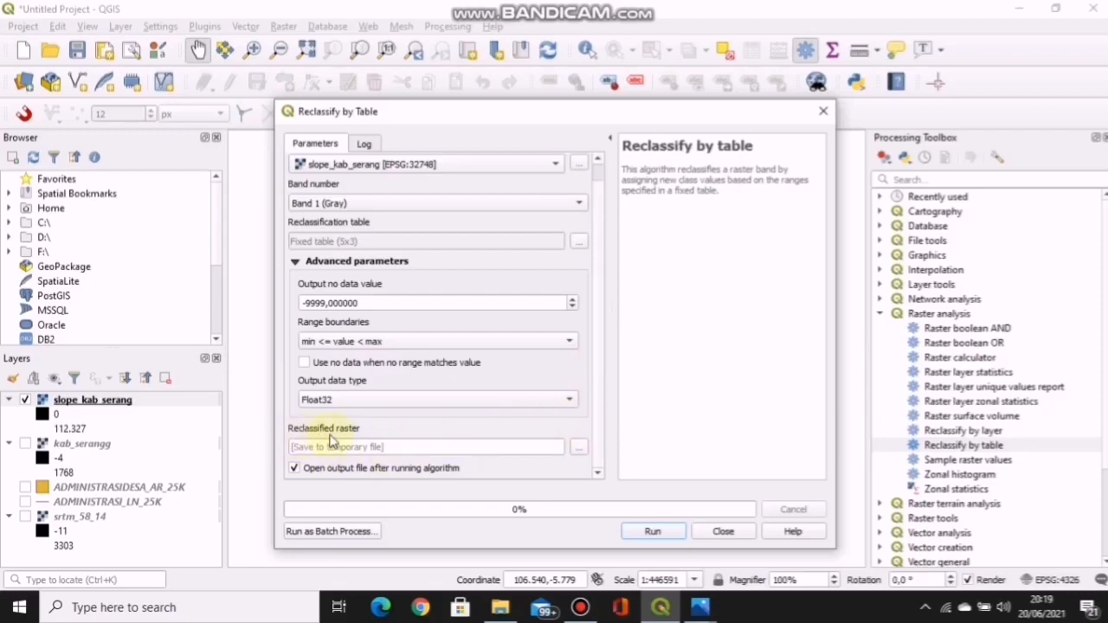
click(579, 446)
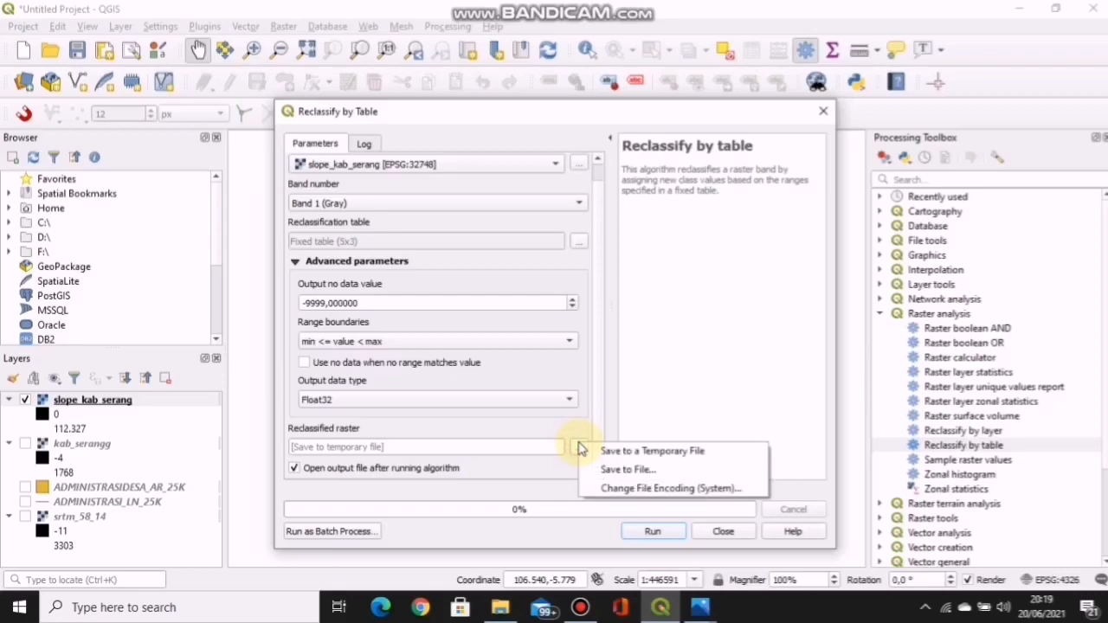
click(623, 472)
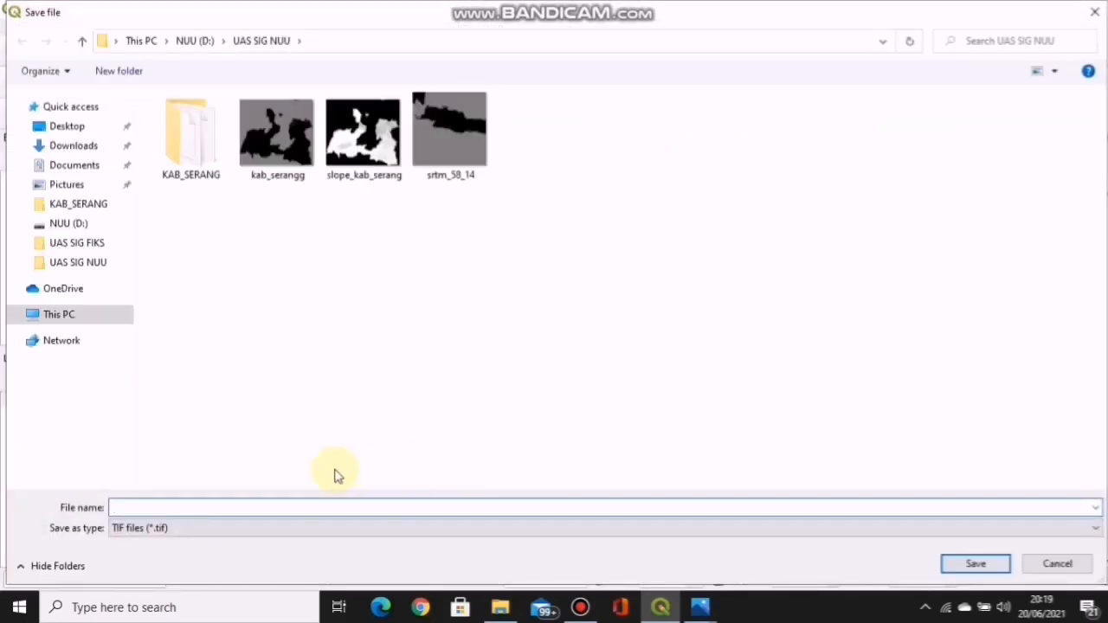
text(reclassify_kab_serang)
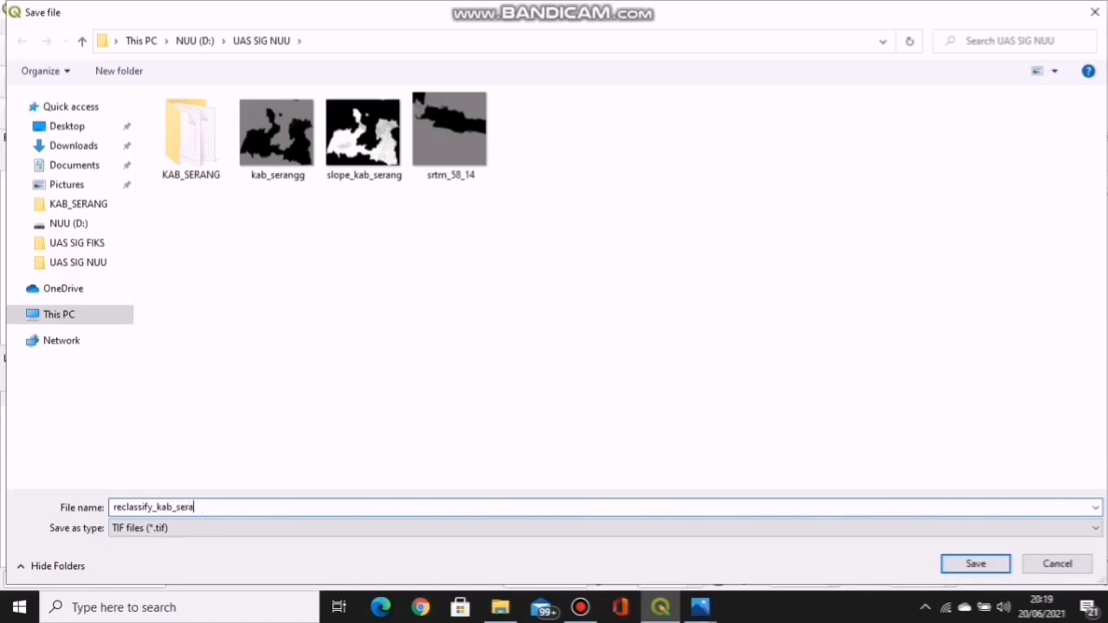
click(990, 564)
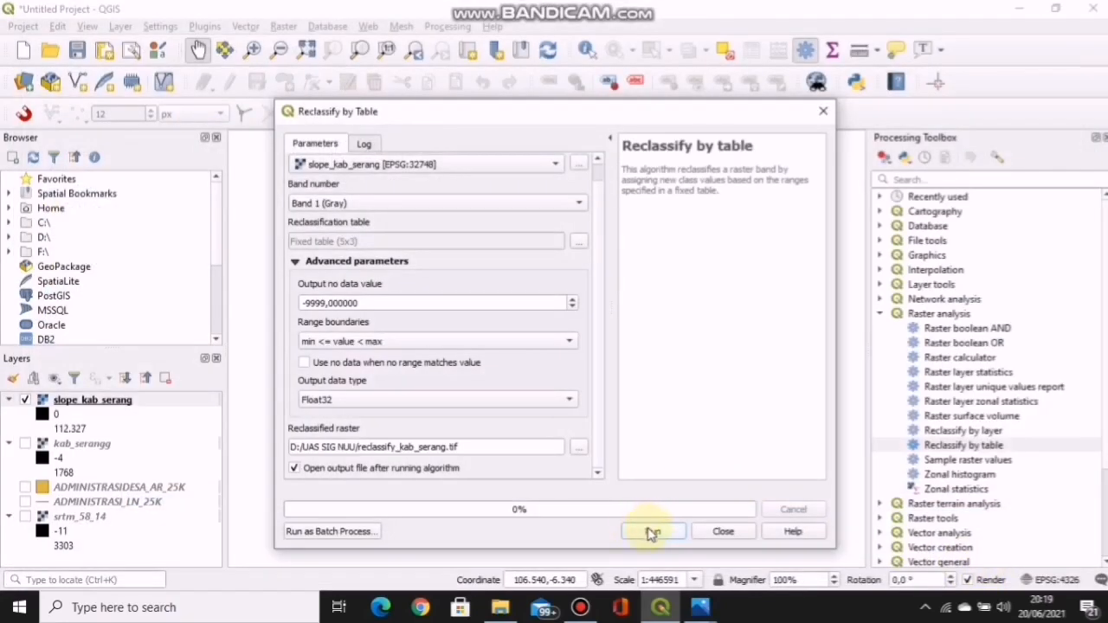
- Run the table reclassification and hide the slope_kab_serang layer
click(652, 534)
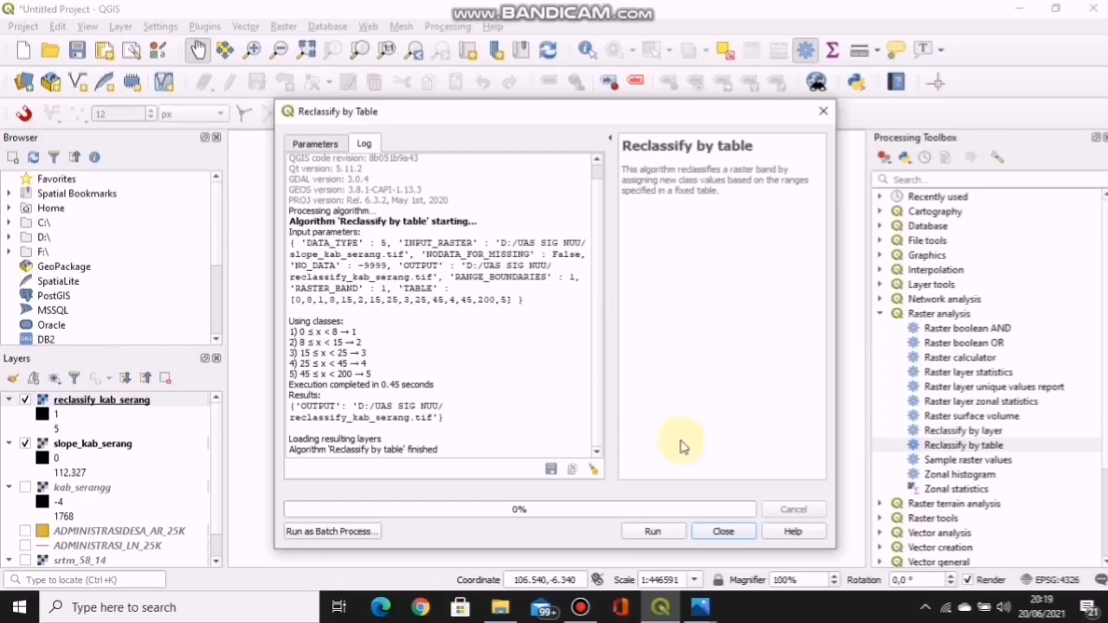
click(723, 533)
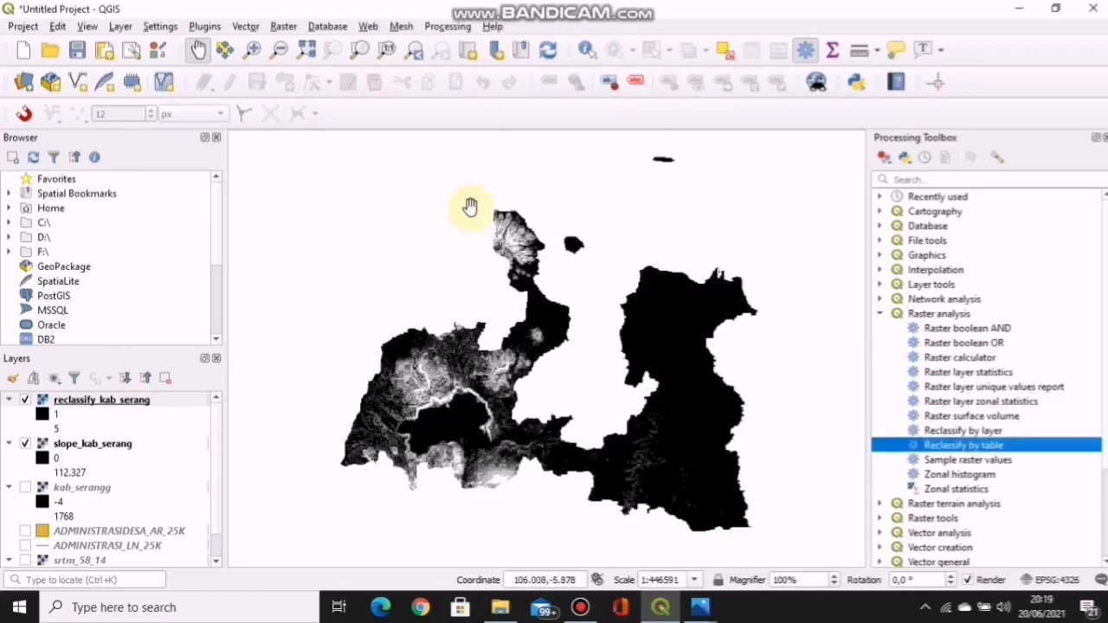
scroll(470, 321, up, 1)
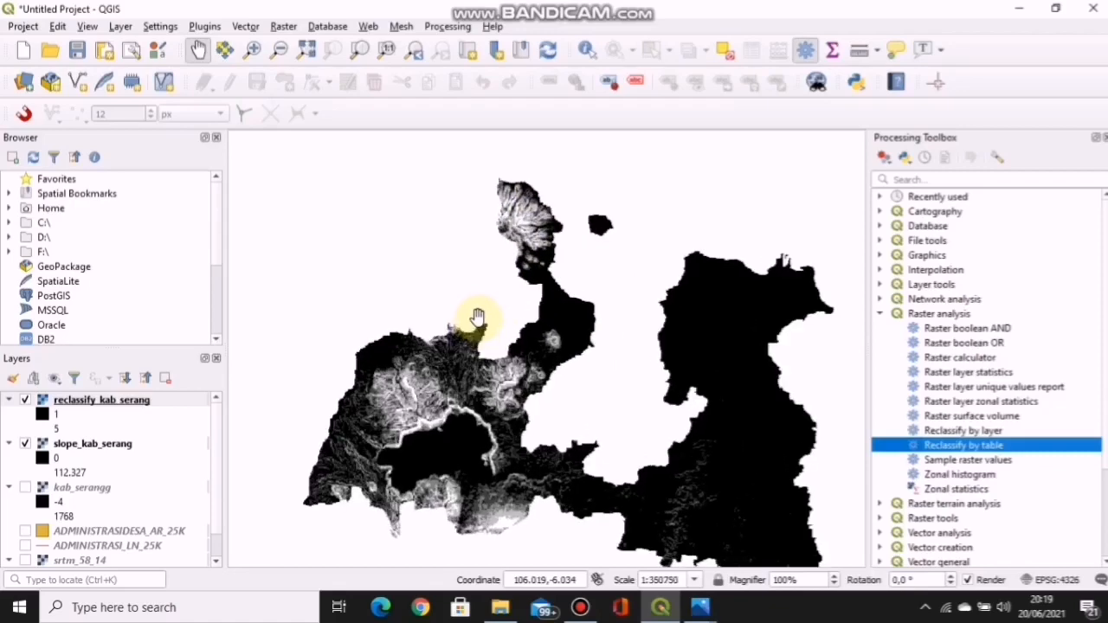
scroll(477, 317, up, 1)
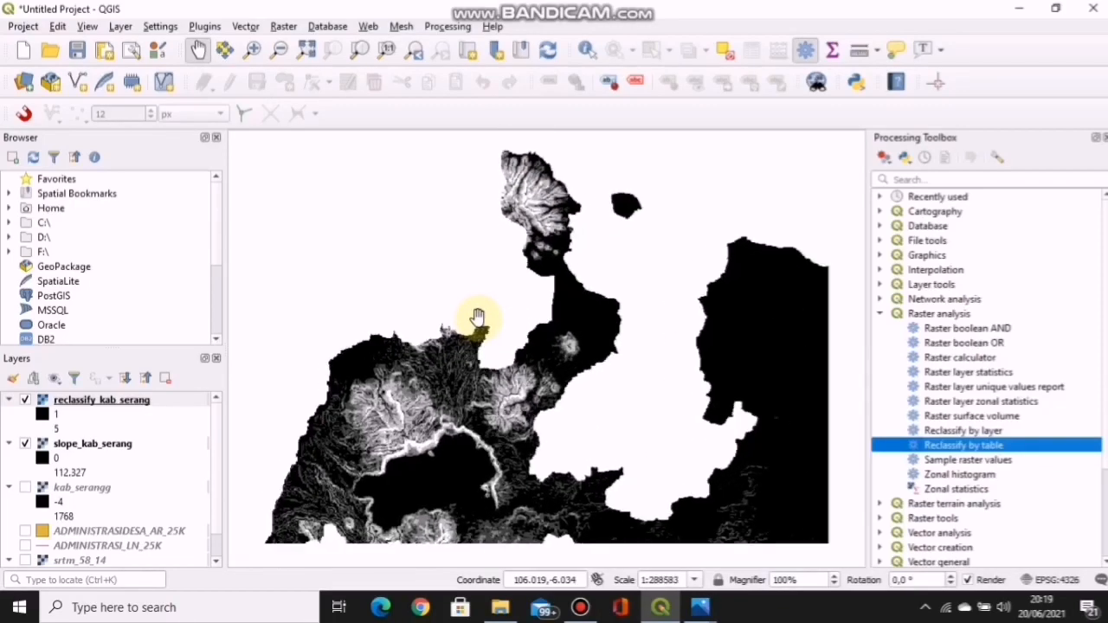
scroll(478, 317, down, 1)
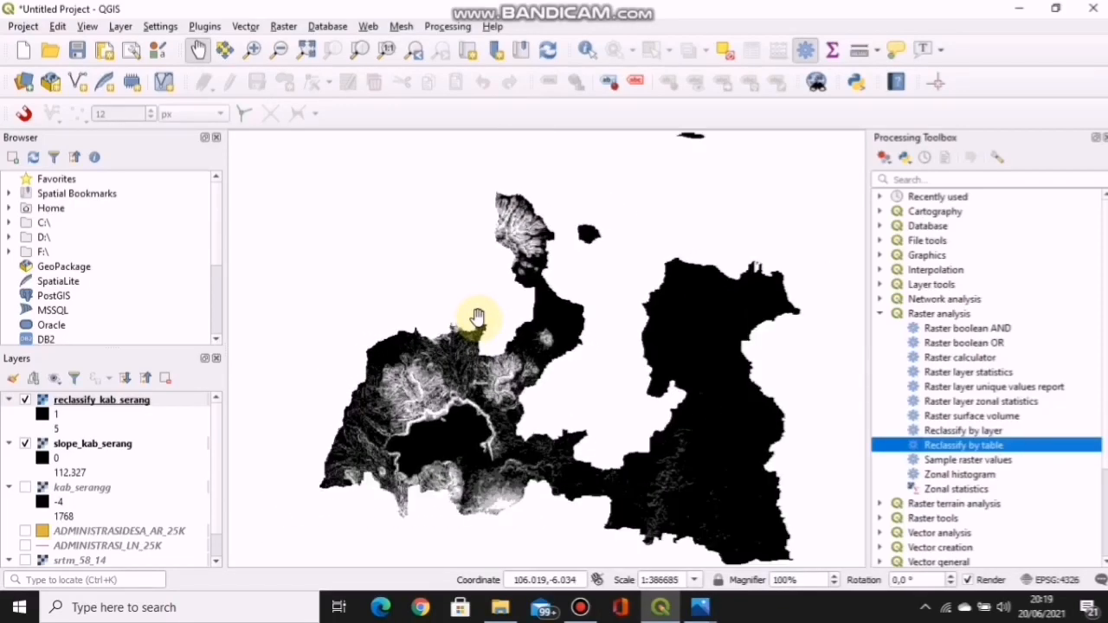
scroll(478, 317, up, 2)
scroll(478, 317, down, 2)
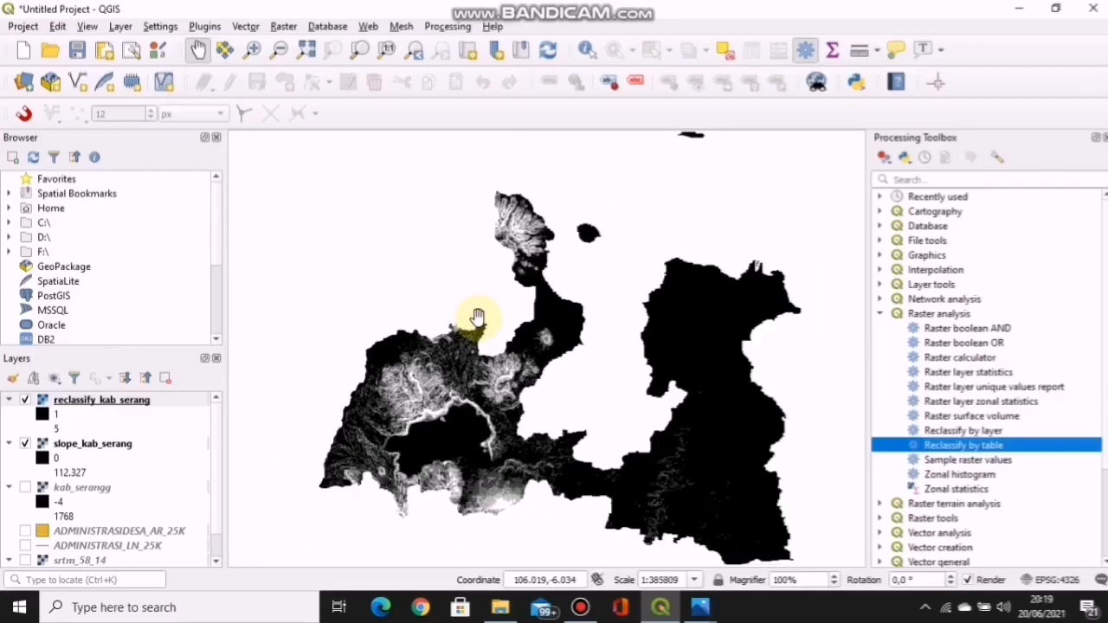
click(26, 448)
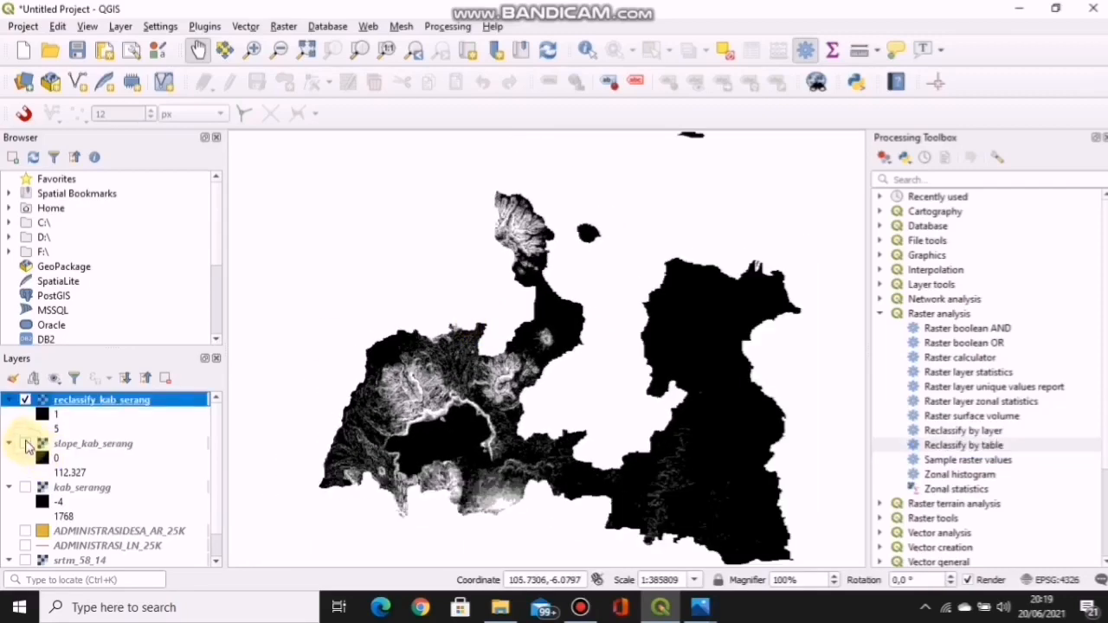
- Set the symbology render type of the reclassify_kab_serang layer to Singleband pseudocolor
right_click(102, 404)
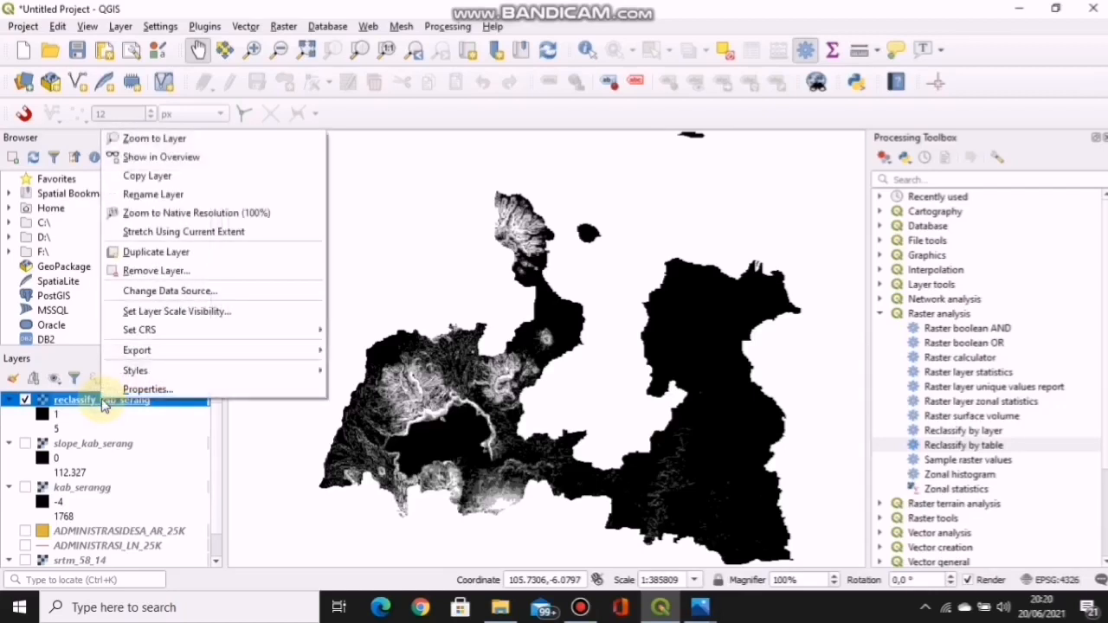
click(137, 391)
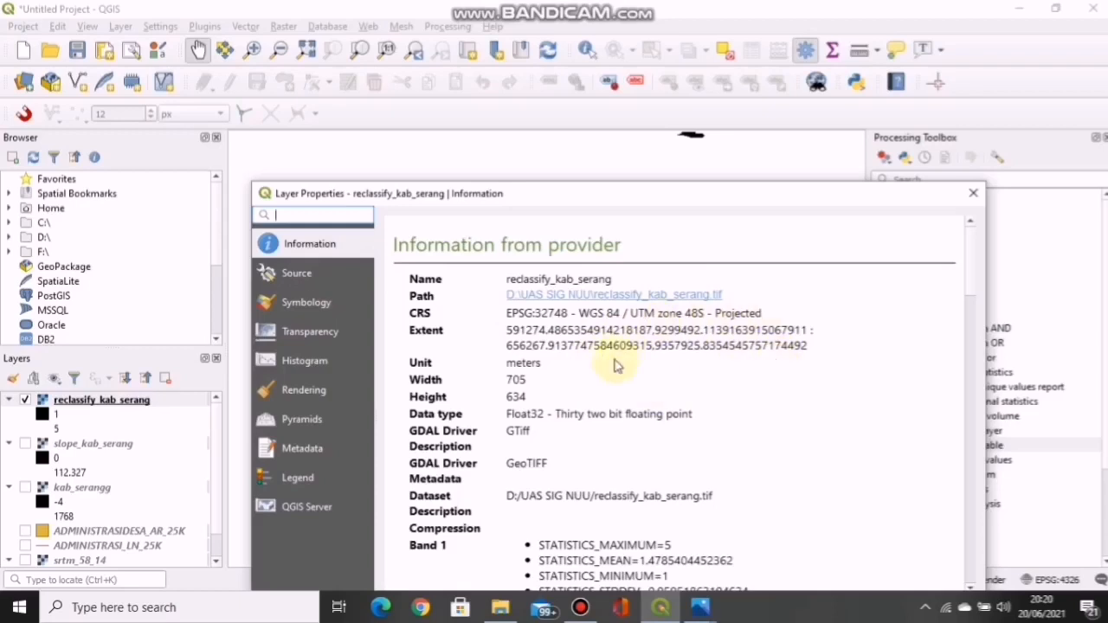
click(313, 303)
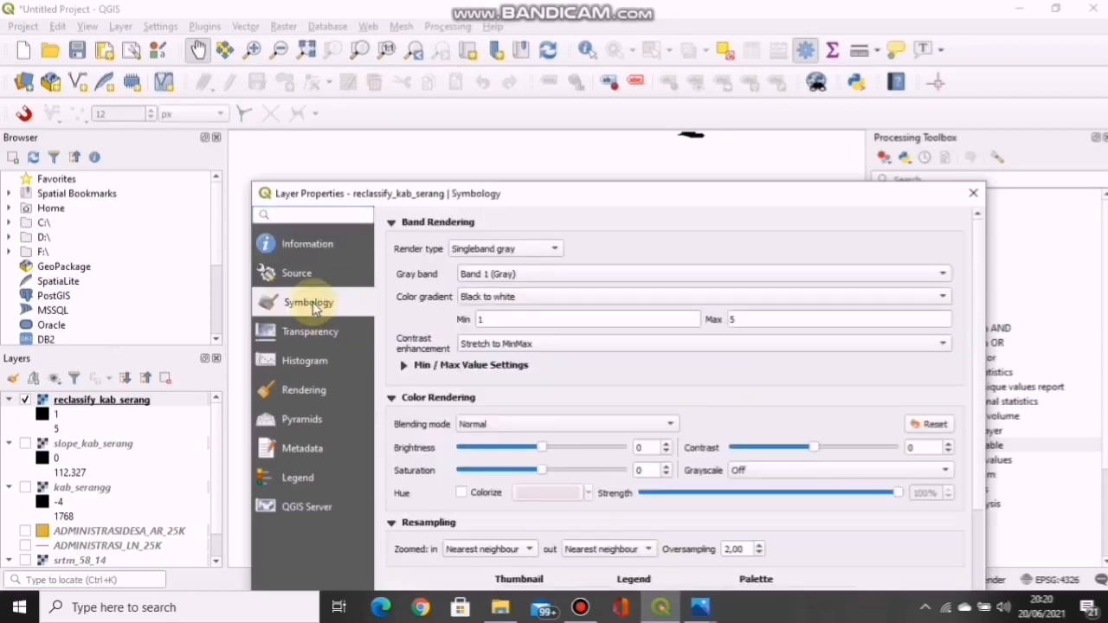
click(511, 248)
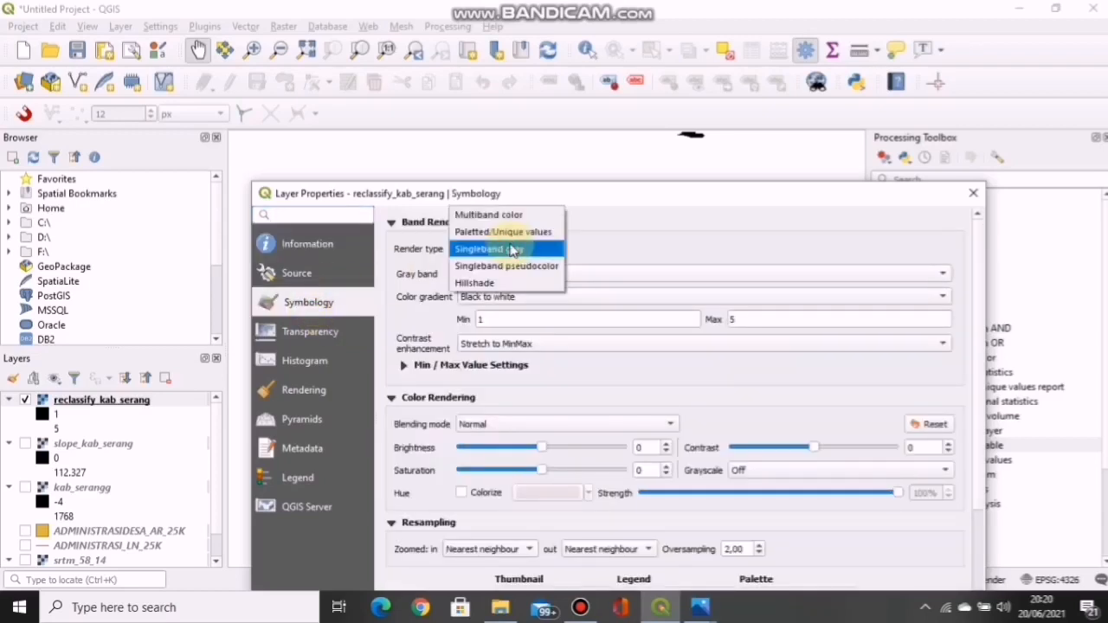
click(515, 267)
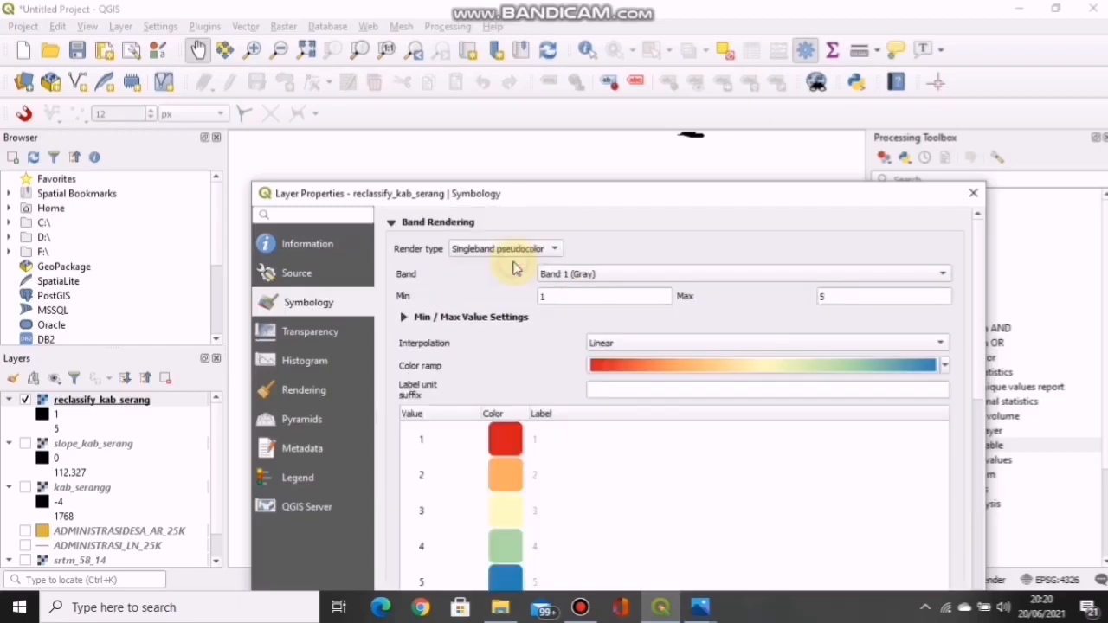
click(734, 194)
drag(735, 194, 684, 76)
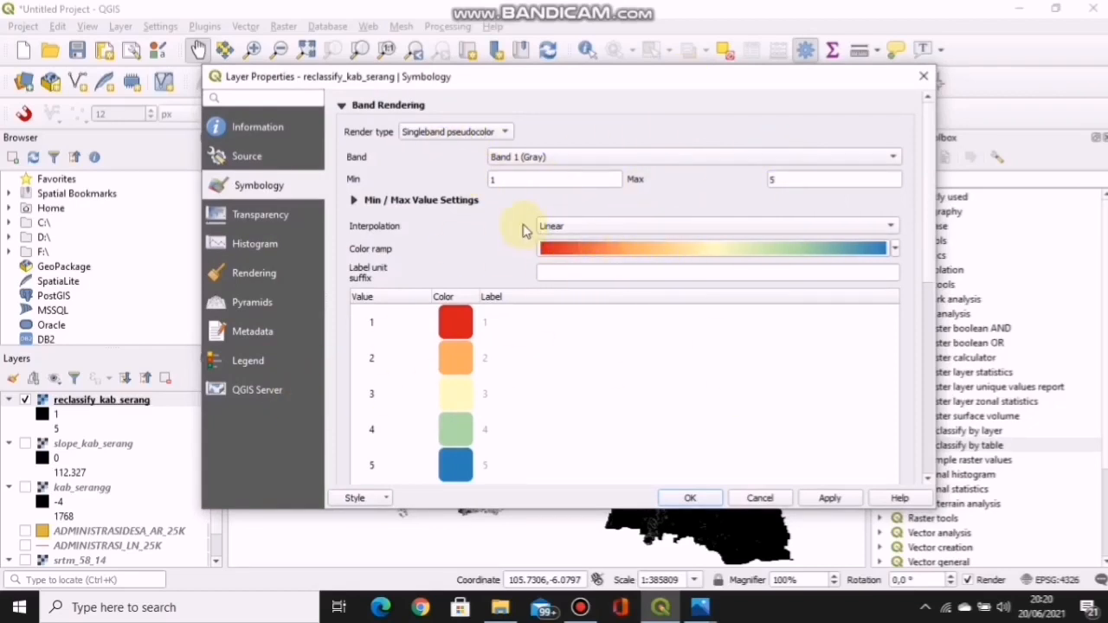
click(896, 249)
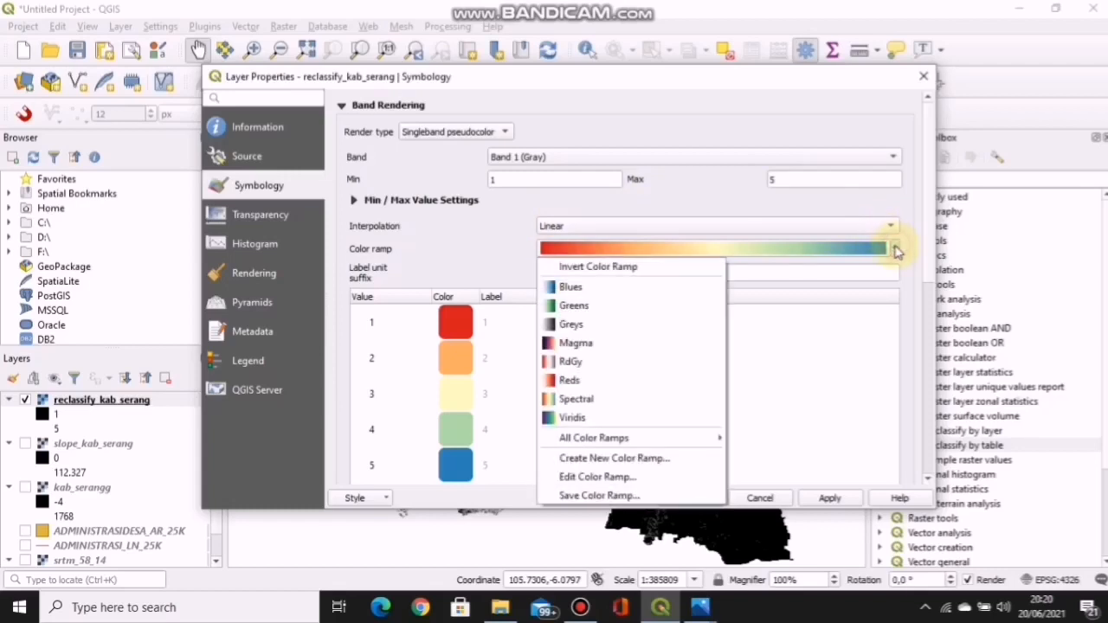
click(895, 250)
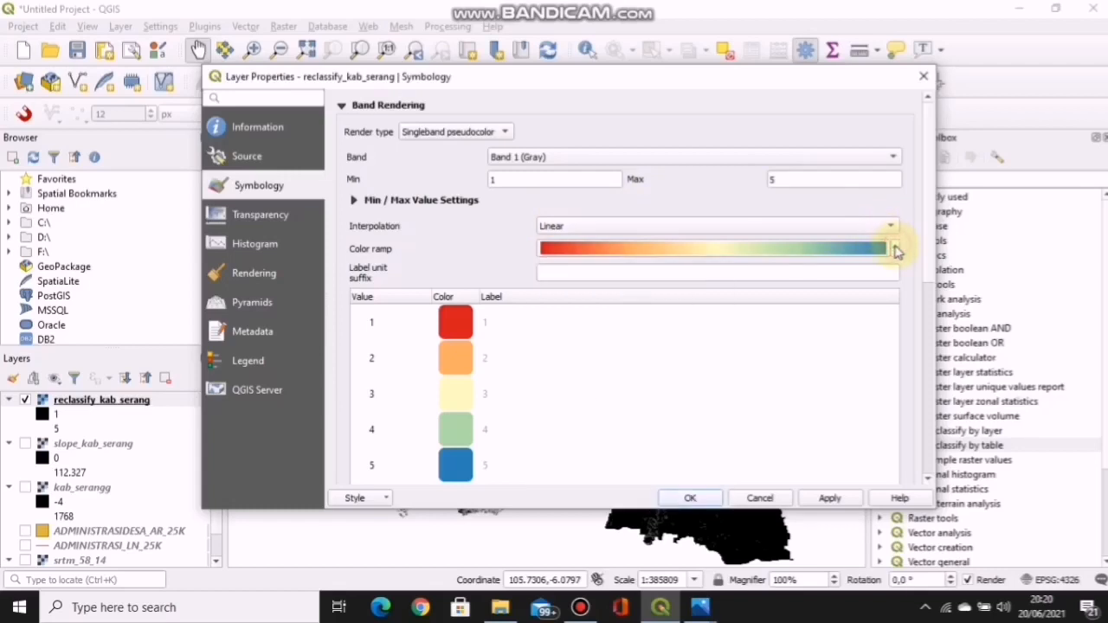
- Consult the slope classification table image in Photos and label value 1 as datar and value 2 as landai in QGIS
double_click(497, 329)
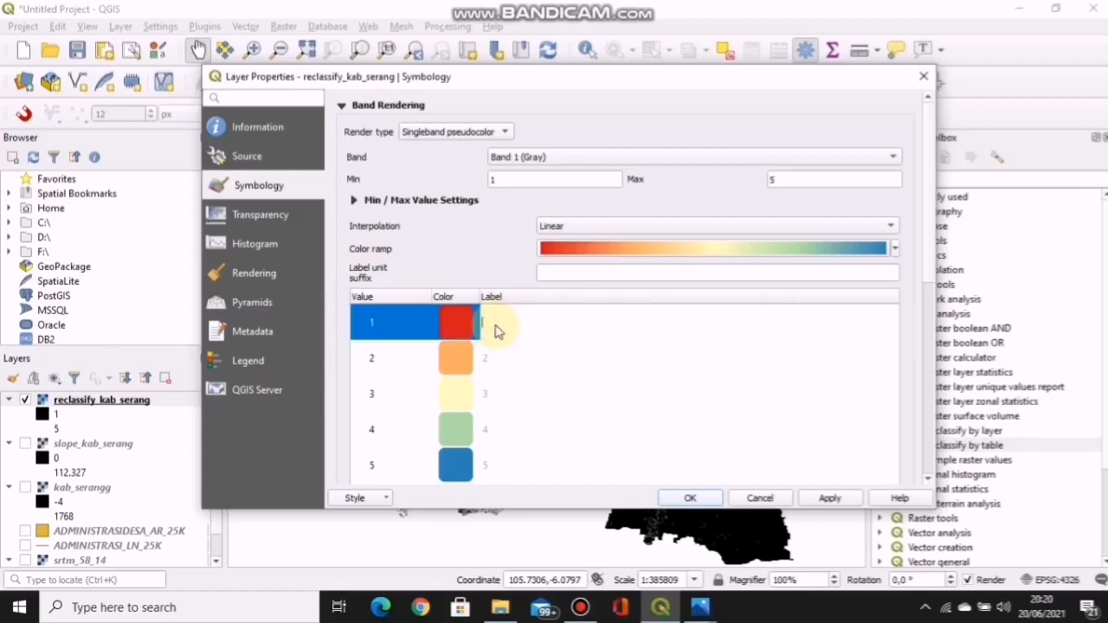
click(701, 608)
click(774, 515)
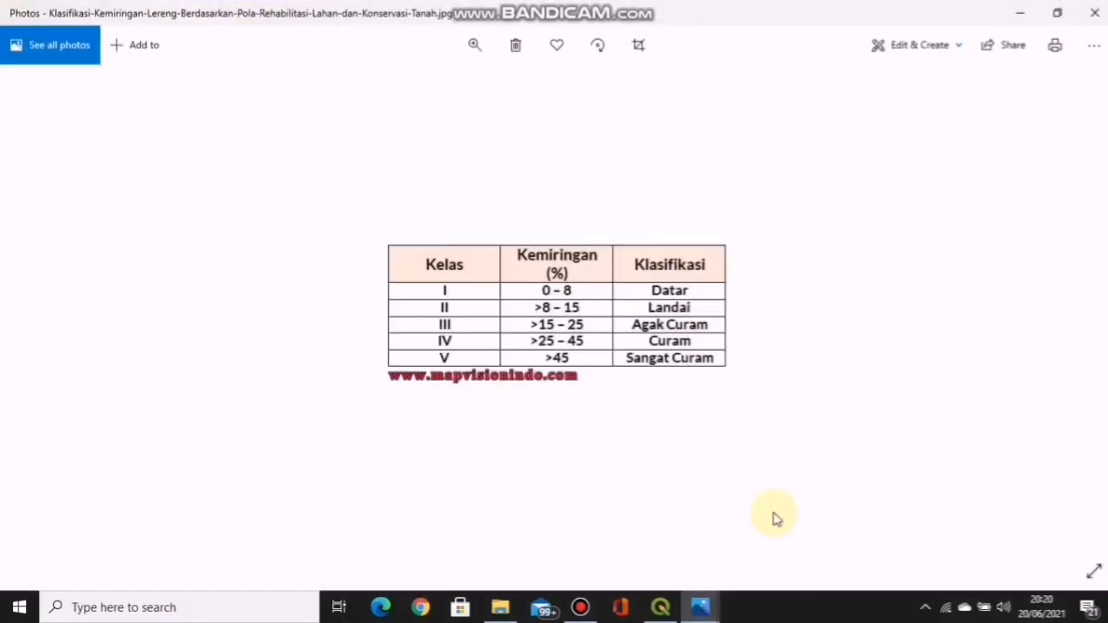
click(661, 608)
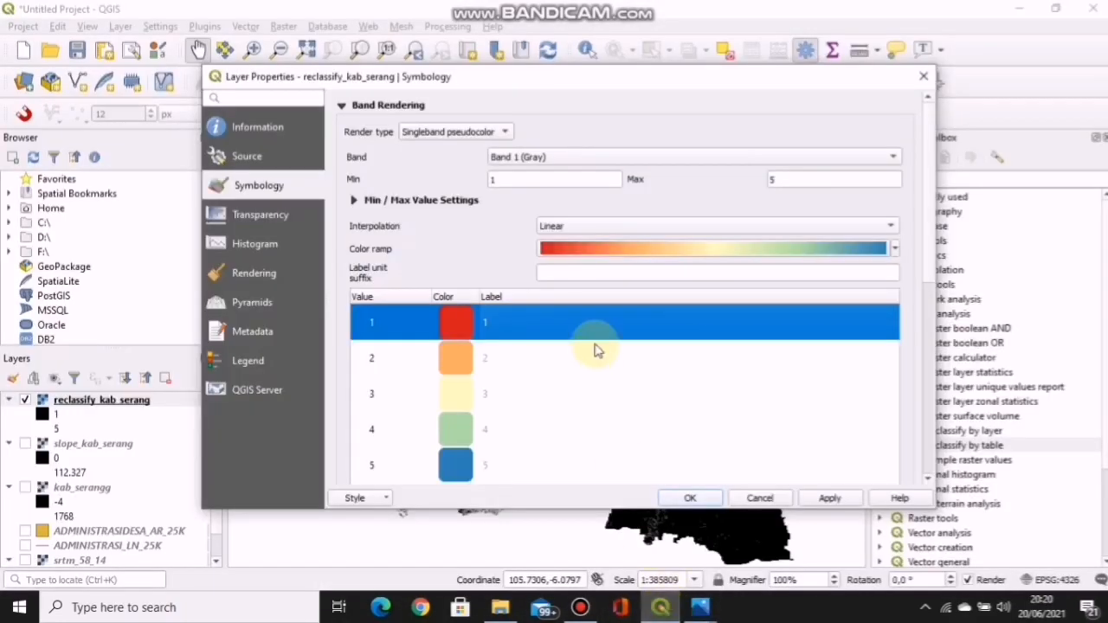
double_click(546, 320)
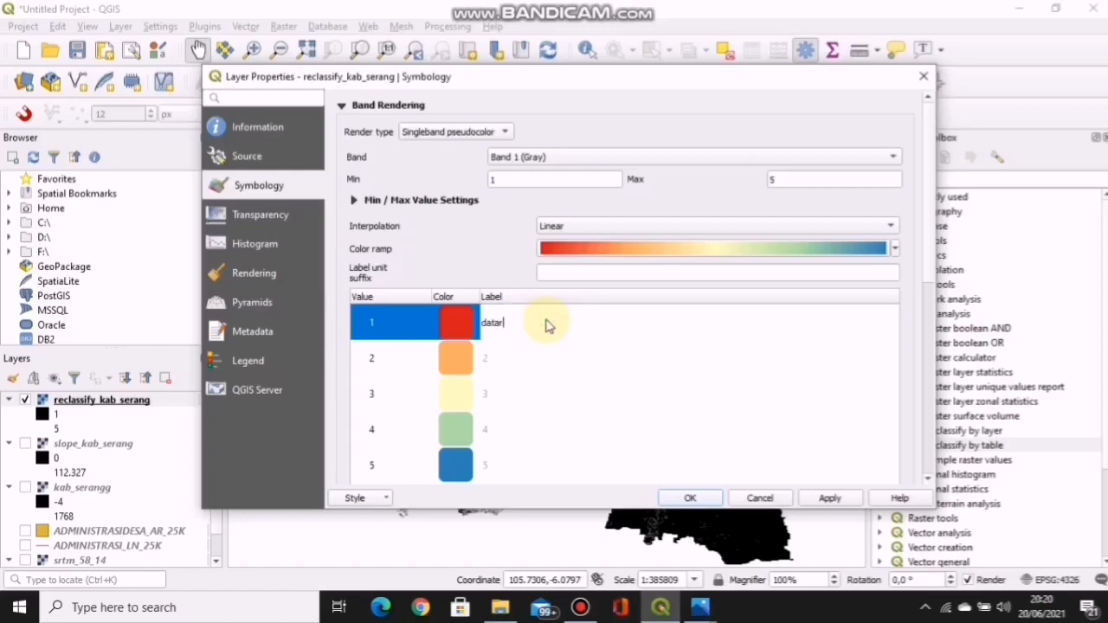
click(516, 367)
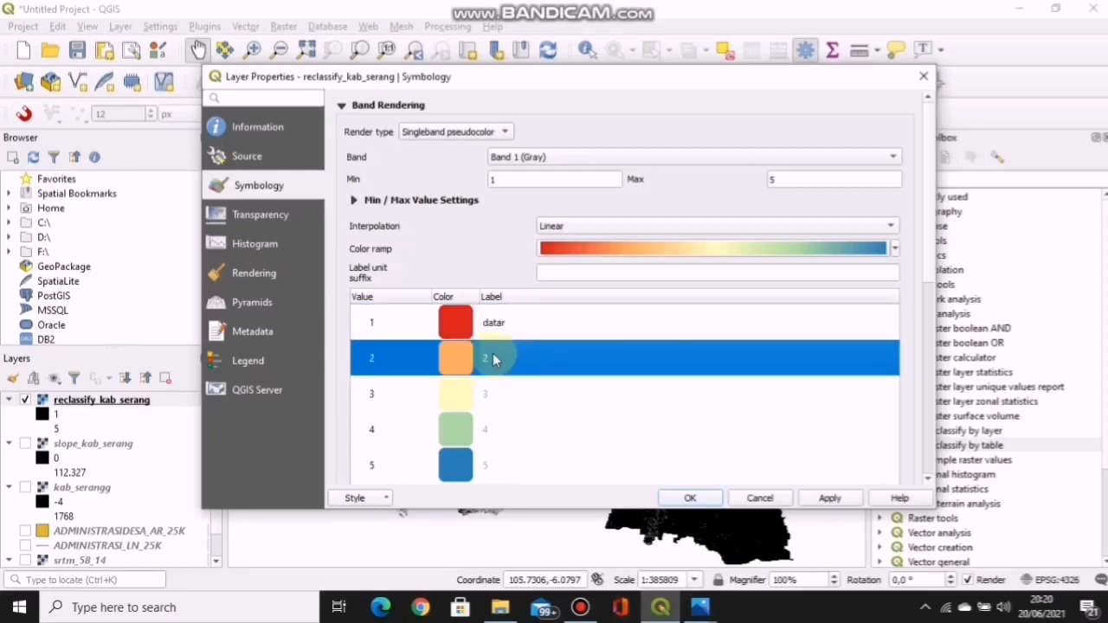
double_click(494, 360)
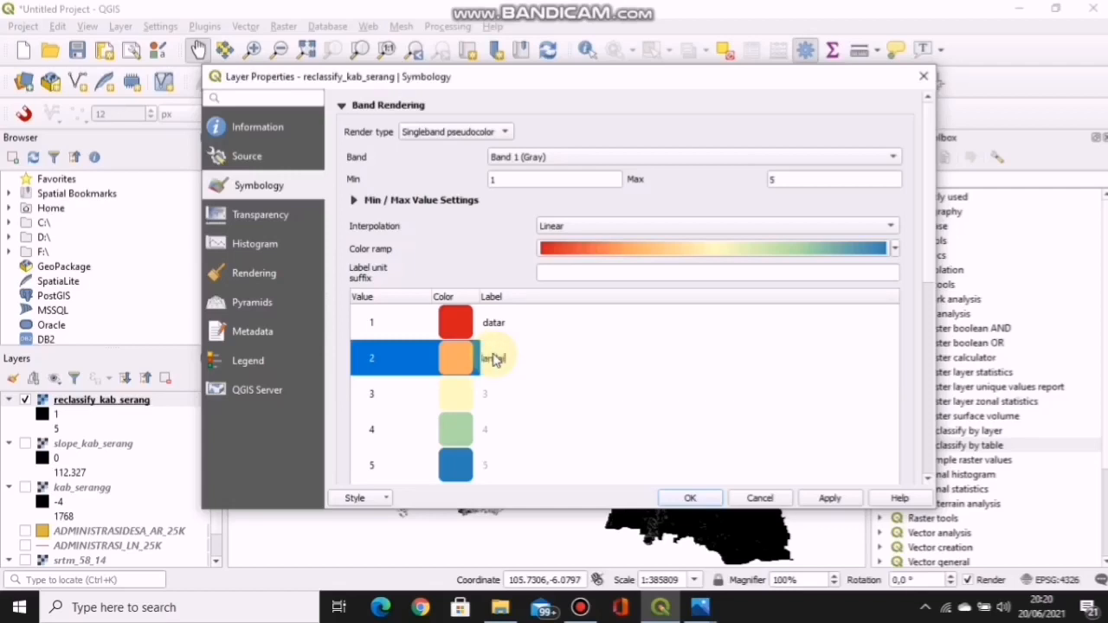
- Label values 3, 4 and 5 as agak curam, curam and sangat curam, and apply the symbology to the reclassify_kab_serang layer
double_click(499, 394)
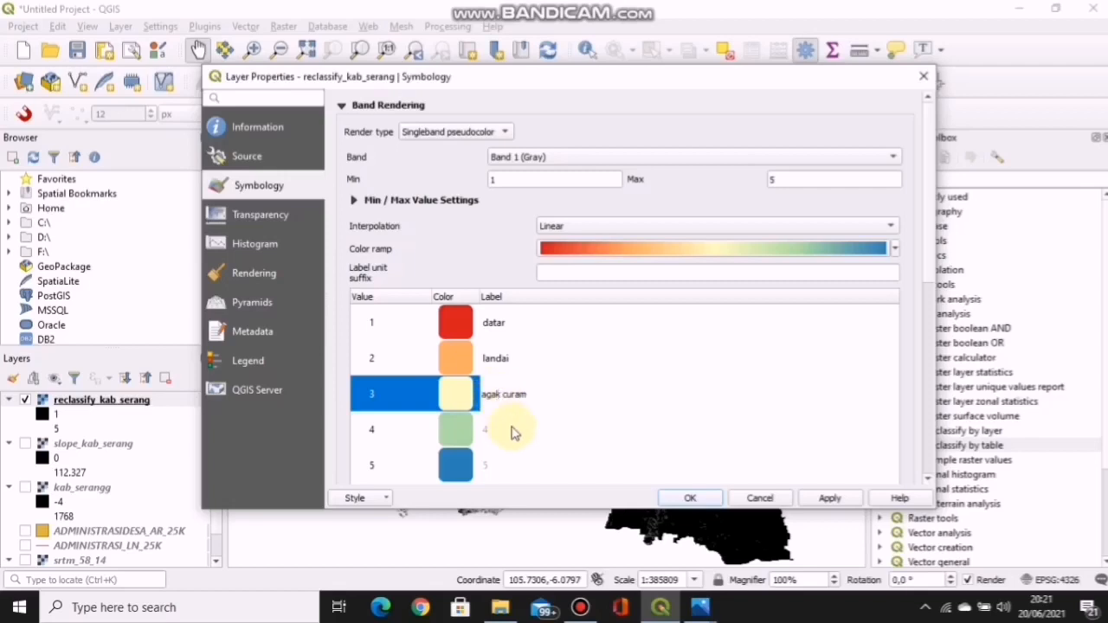
double_click(514, 429)
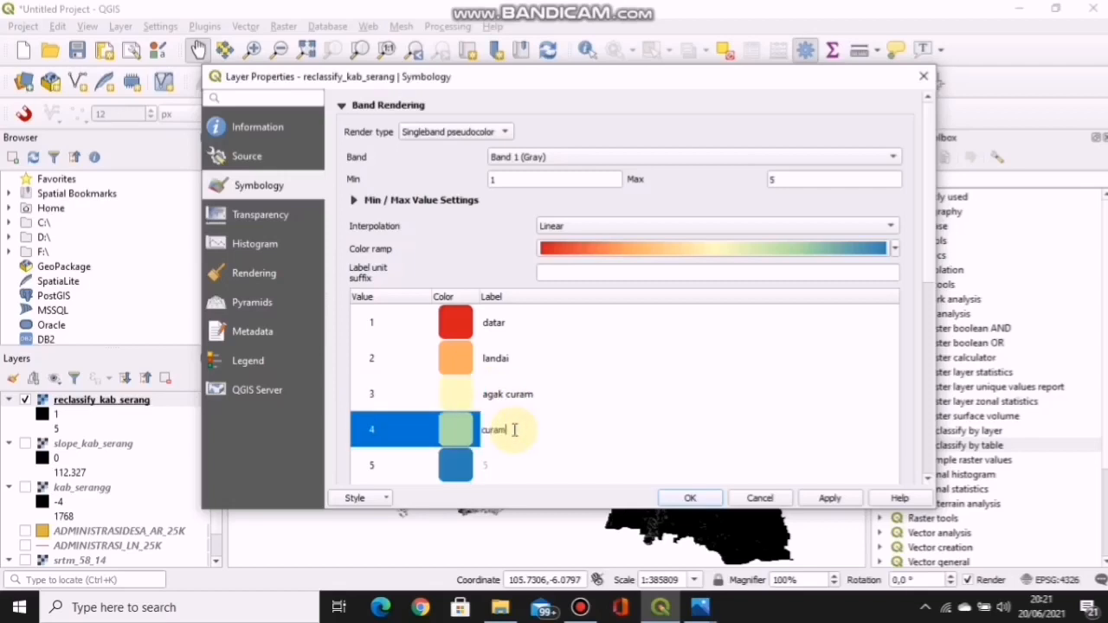
double_click(507, 466)
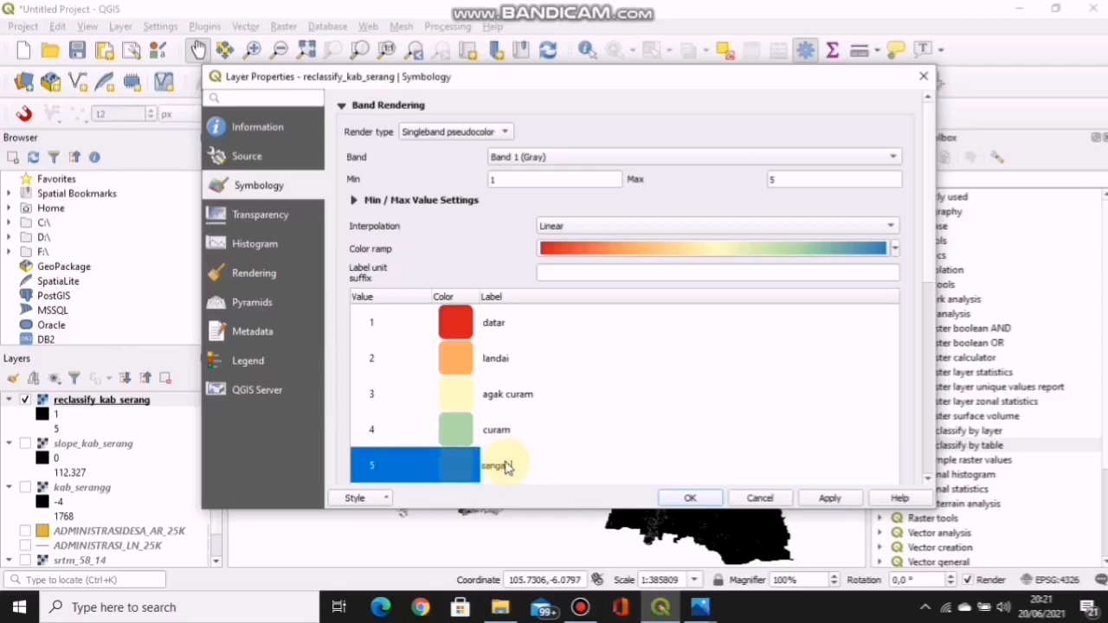
key(Return)
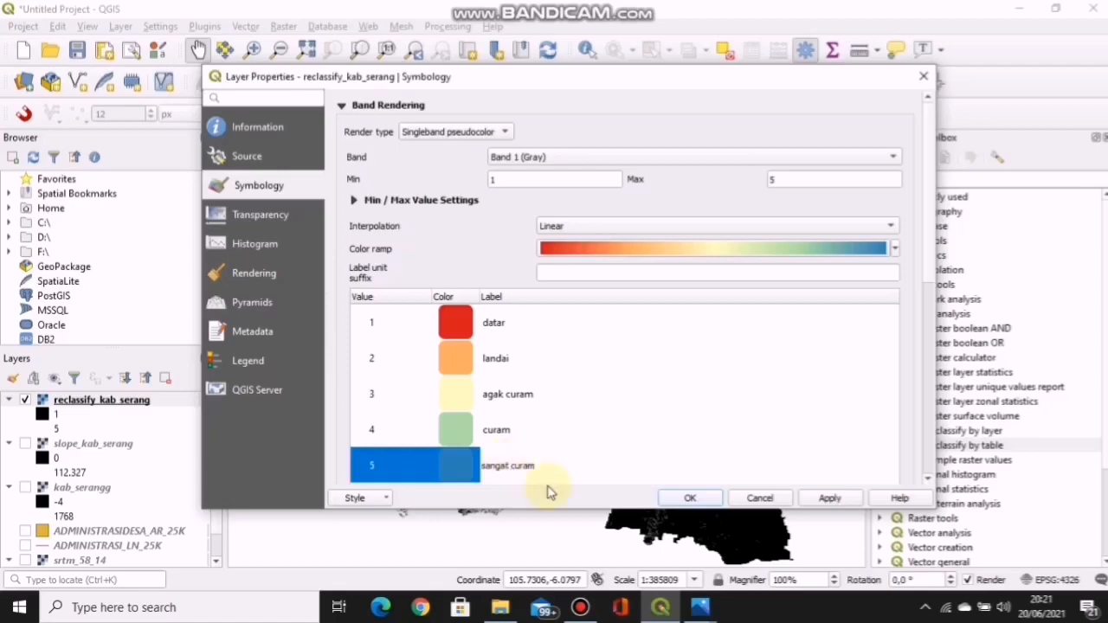
click(830, 499)
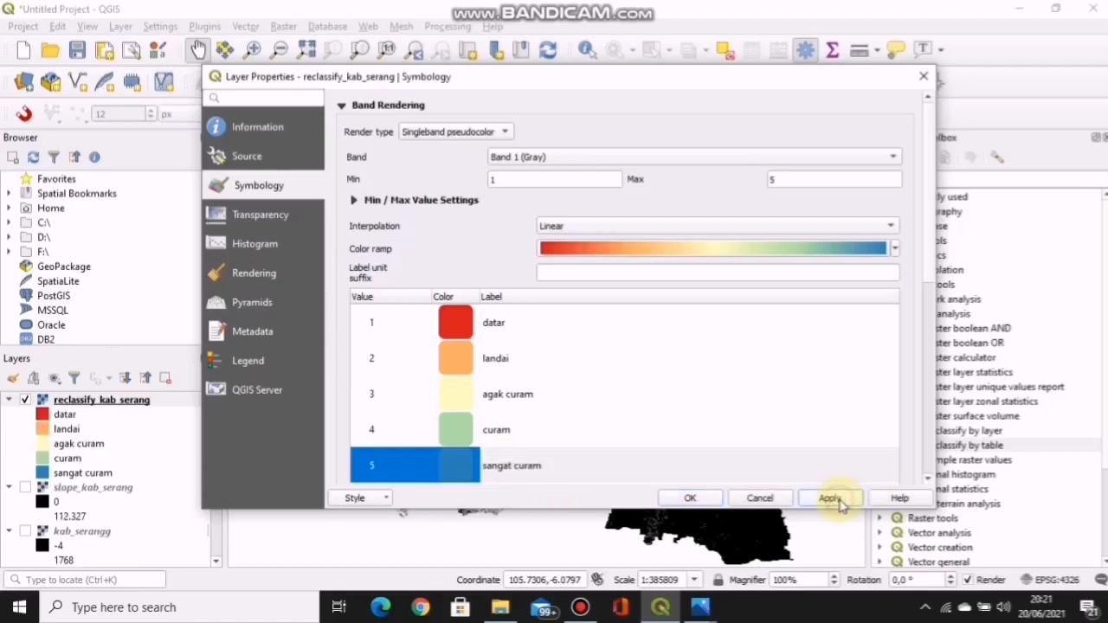
click(691, 499)
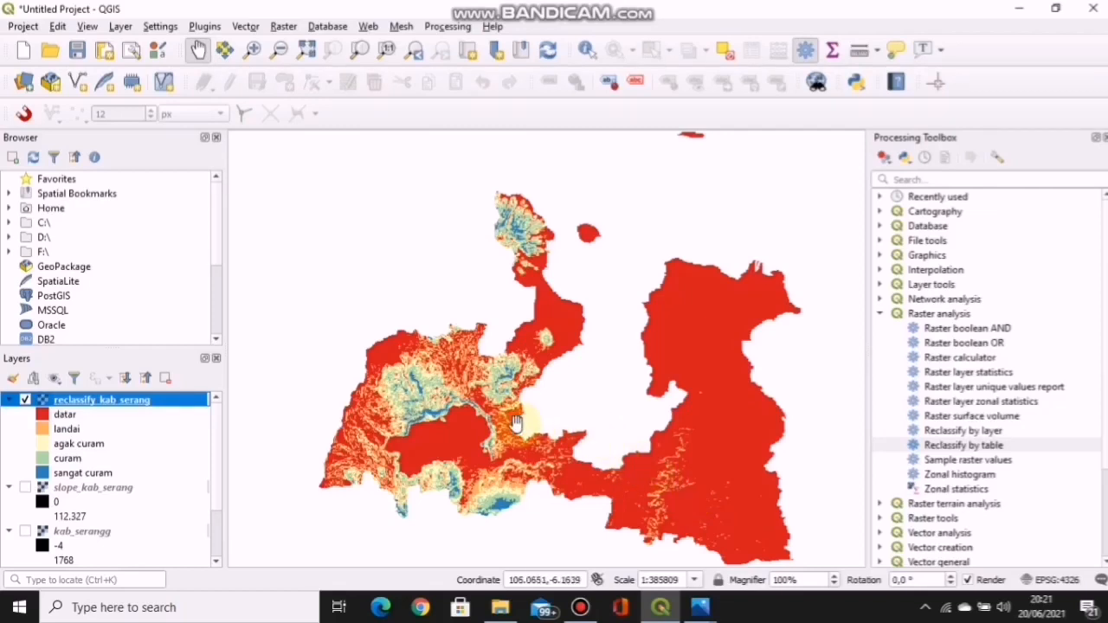
- Examine how the coloured slope classes are distributed across the reclassified Serang raster, both close up and over its full extent
scroll(475, 385, up, 3)
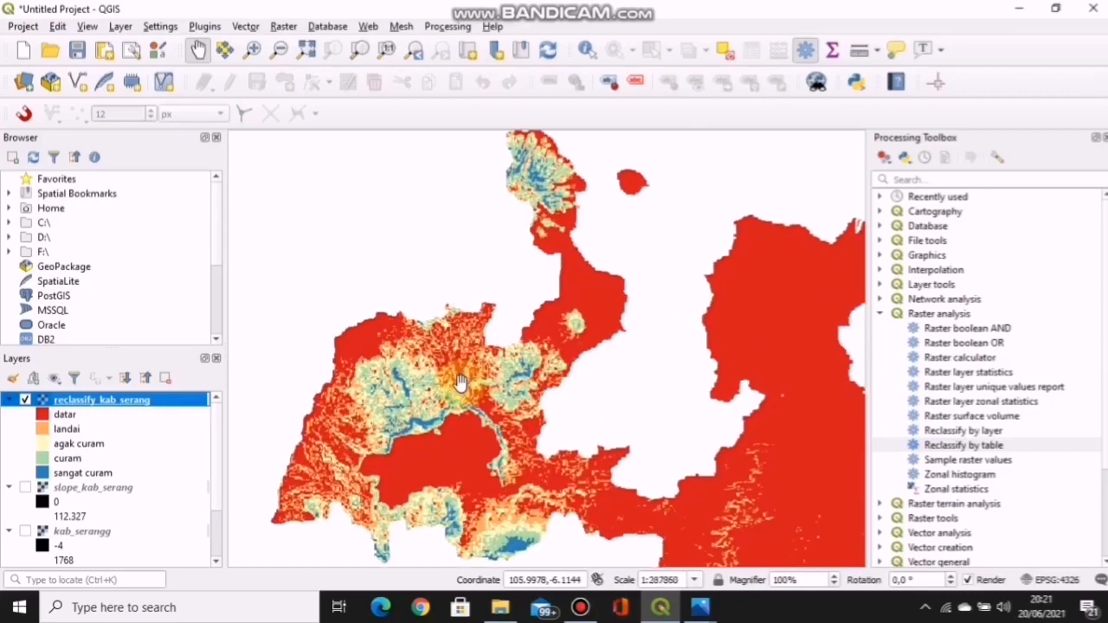
scroll(460, 385, down, 2)
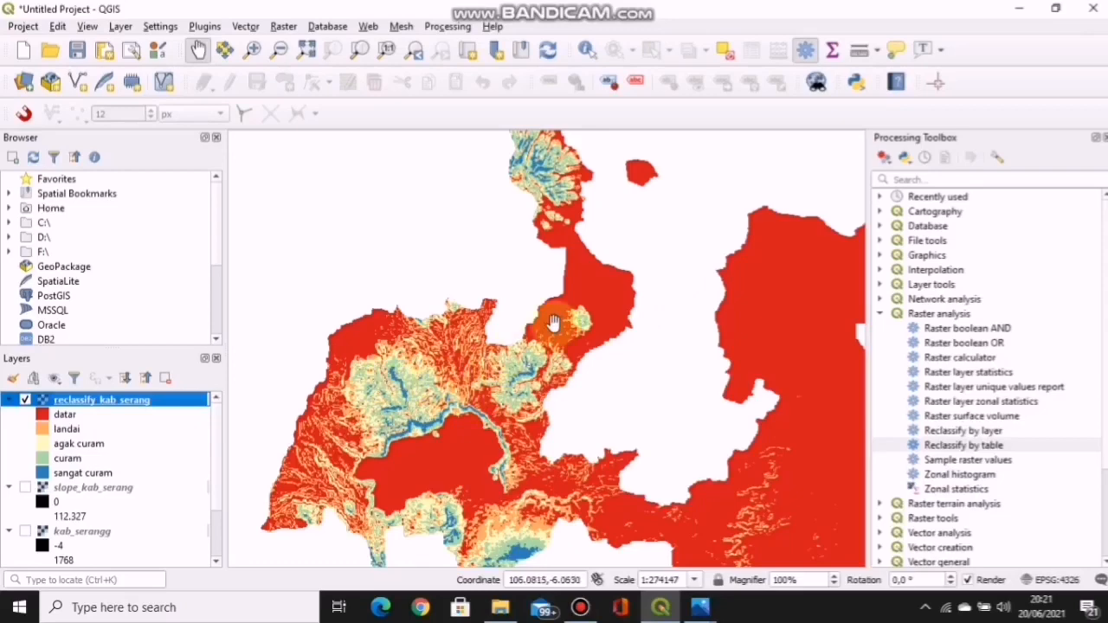
drag(770, 315, 742, 285)
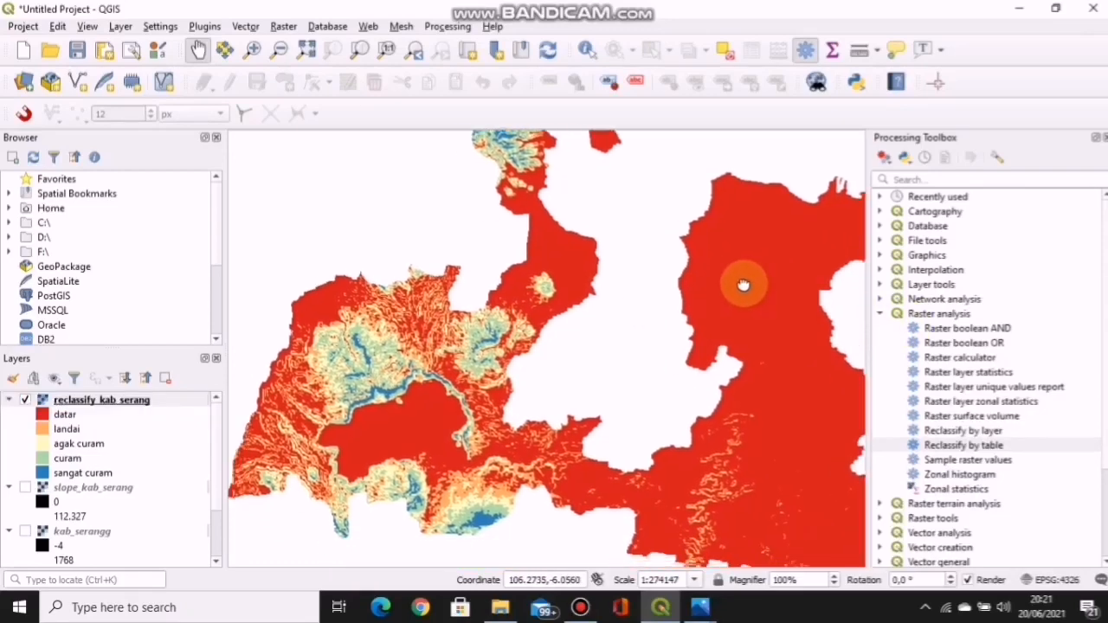
scroll(743, 285, down, 1)
scroll(743, 285, up, 1)
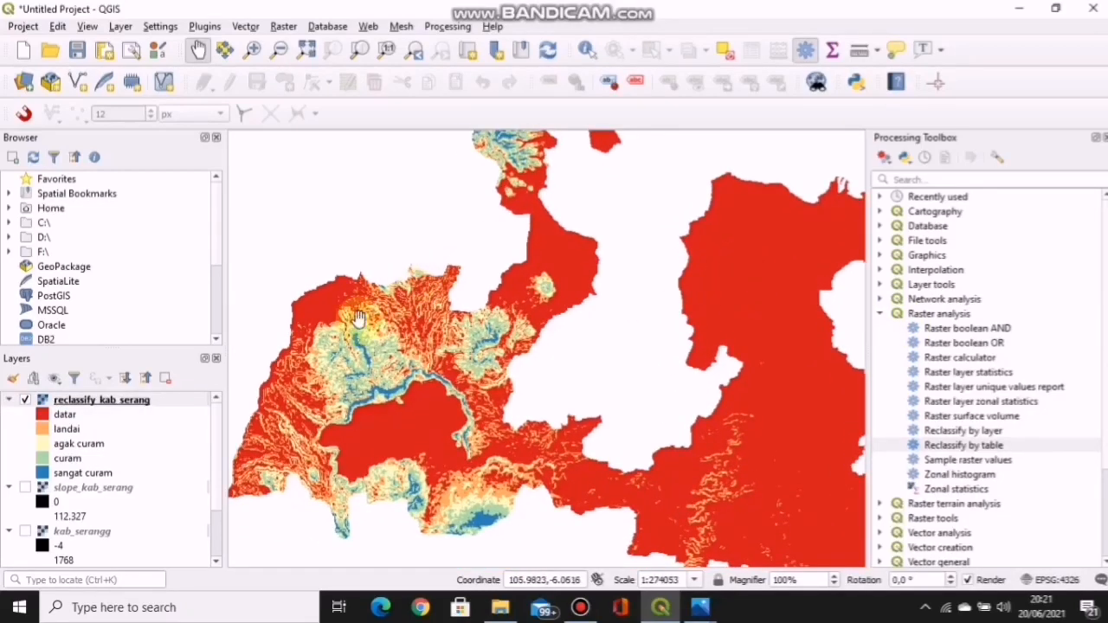
scroll(386, 314, up, 2)
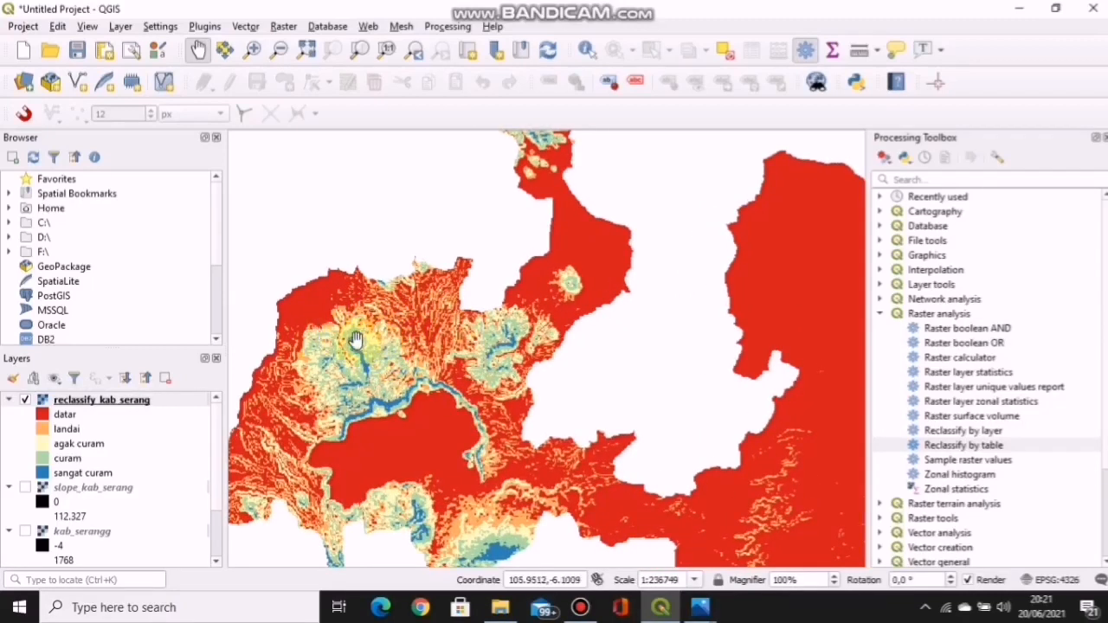
click(419, 402)
scroll(535, 397, down, 1)
drag(617, 431, 583, 407)
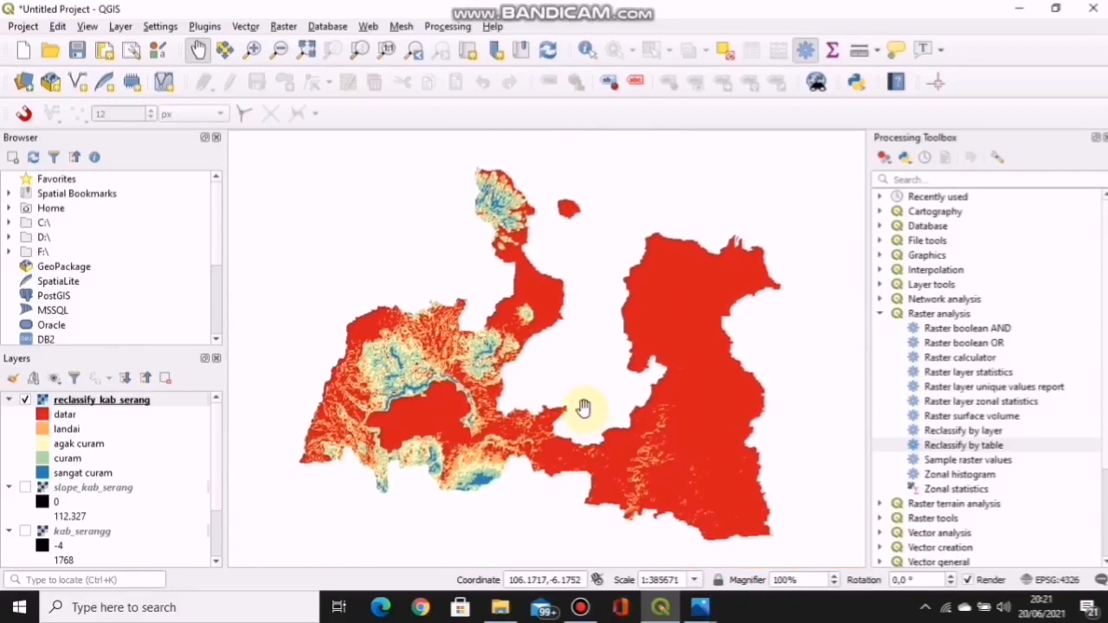